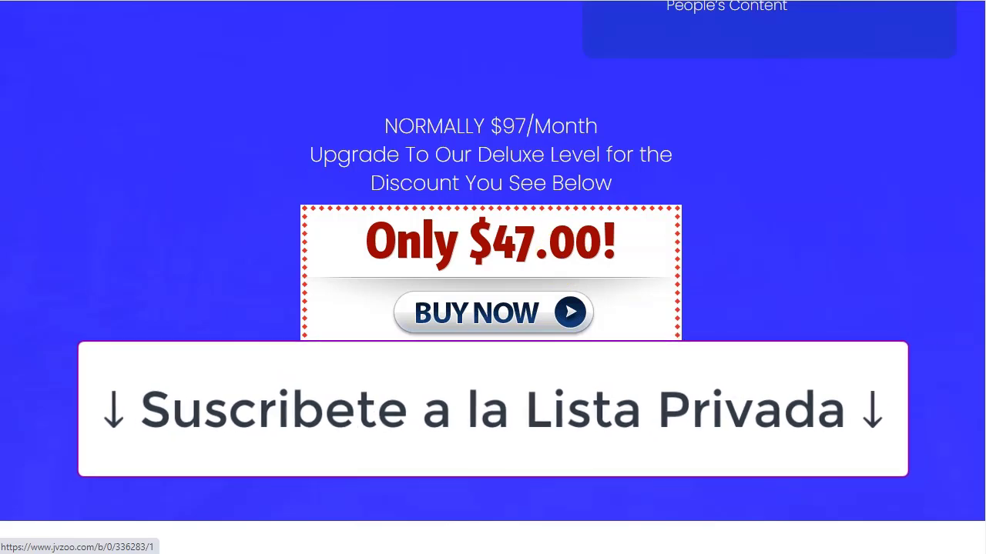
pyautogui.click(824, 131)
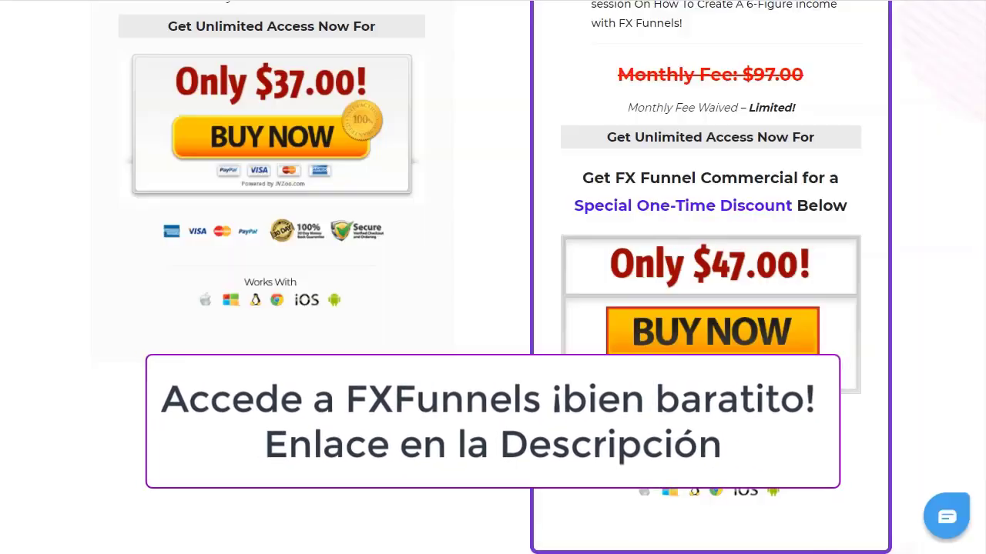
pyautogui.click(770, 264)
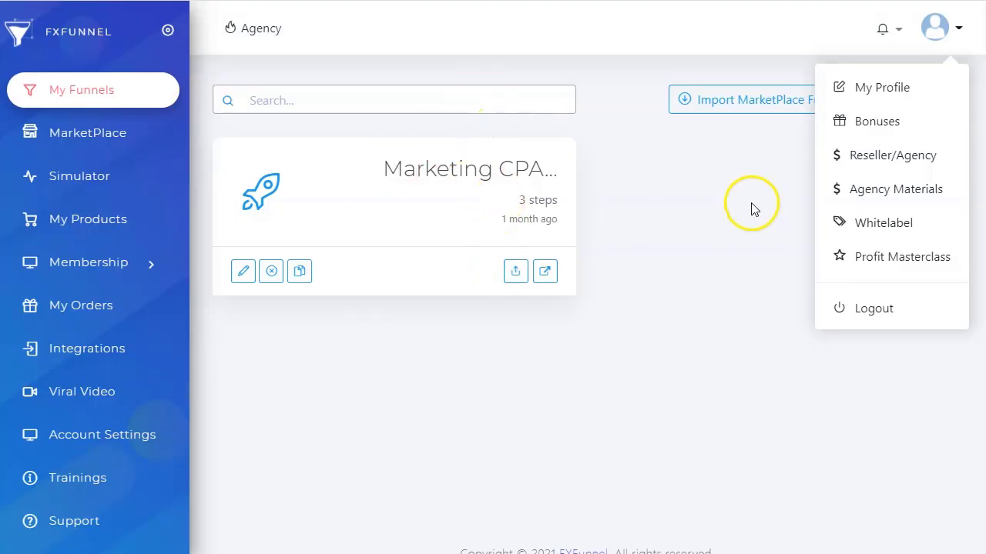
pyautogui.click(958, 28)
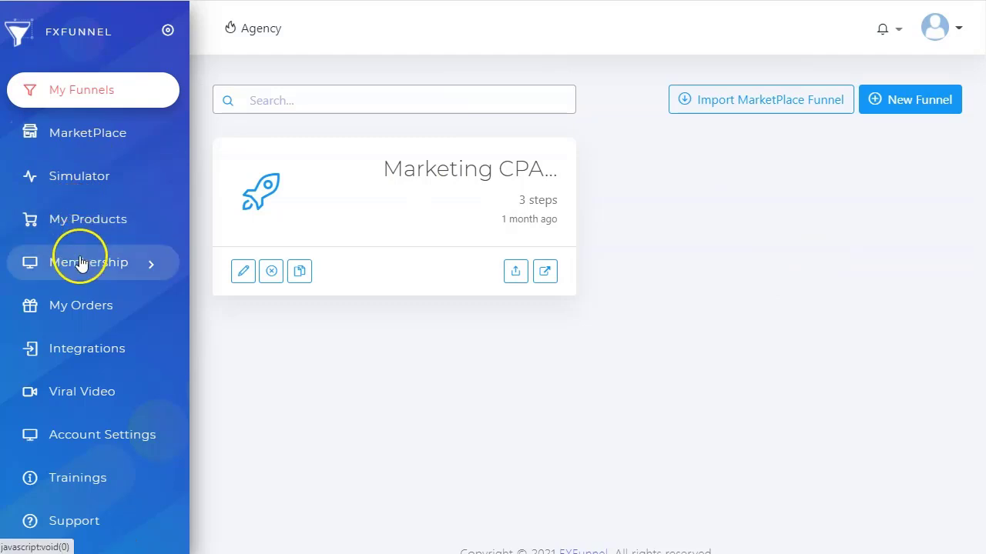
pyautogui.click(91, 352)
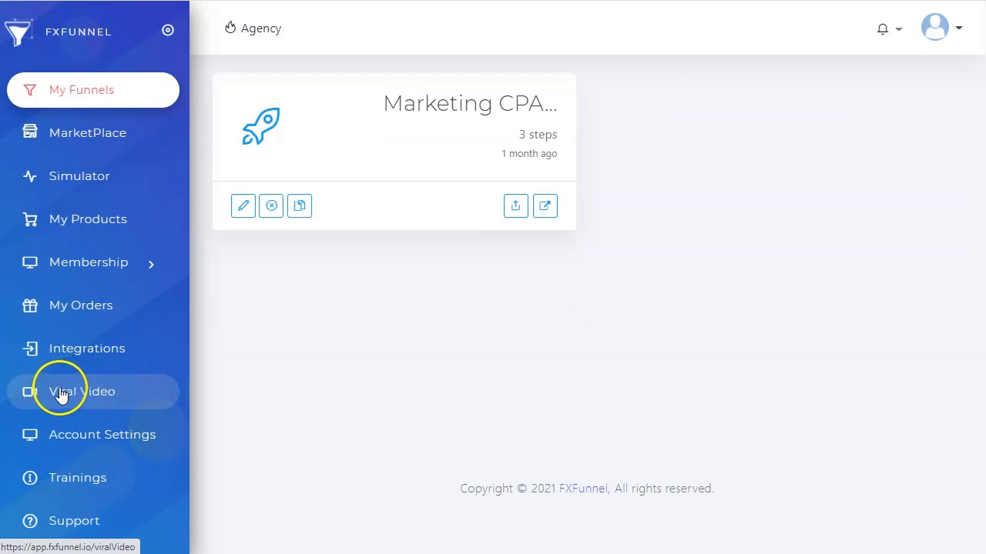
pyautogui.click(95, 480)
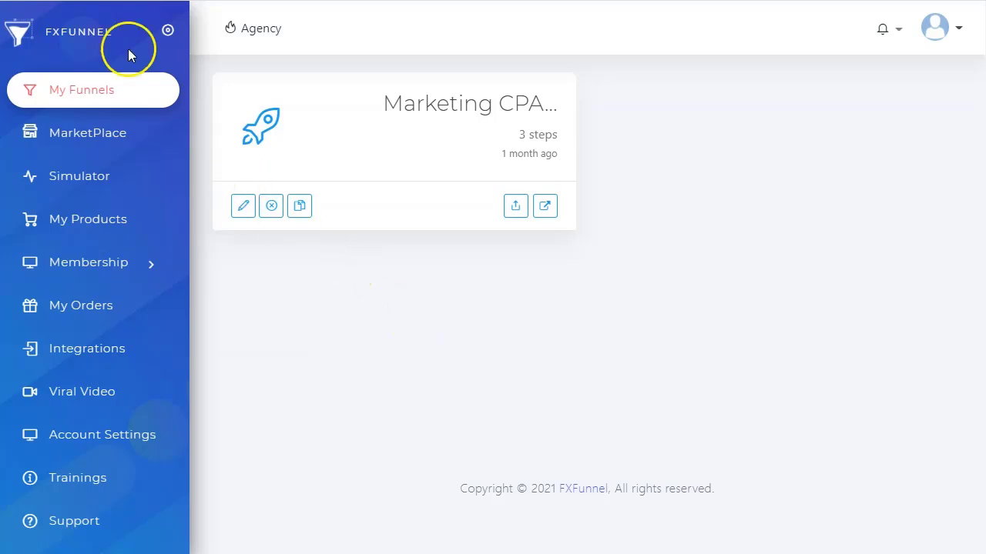
pyautogui.click(87, 92)
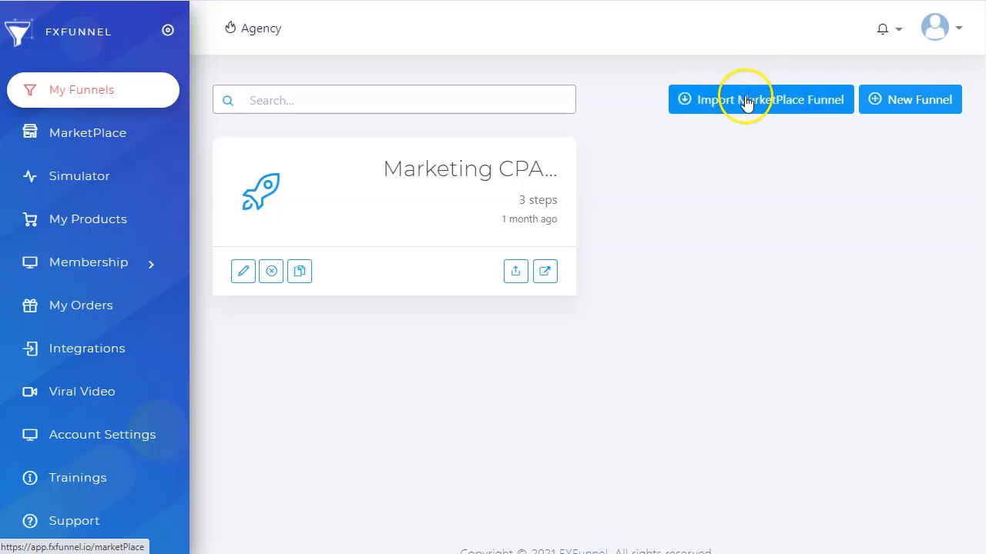
# Open the funnel marketplace and filter the templates by the Better Sleep category
pyautogui.click(100, 152)
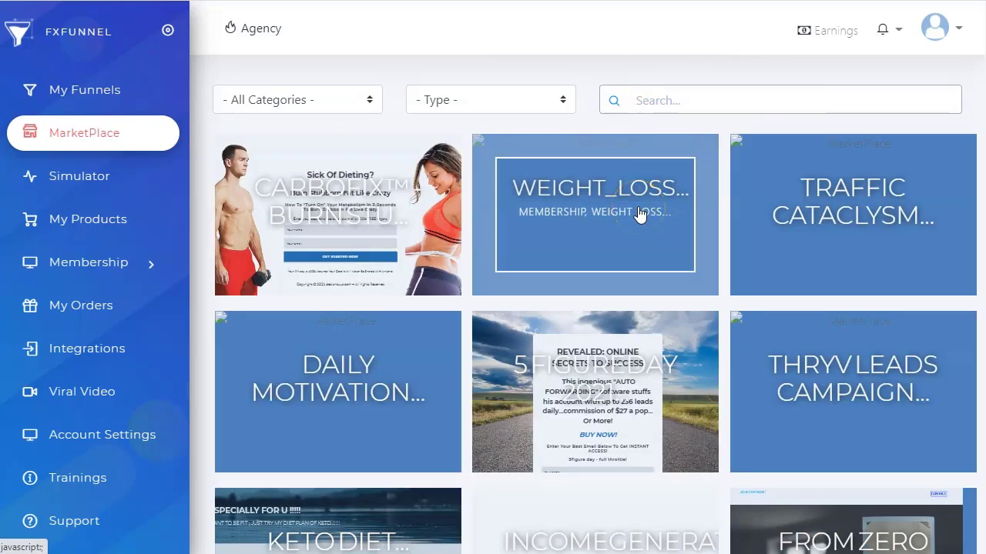
pyautogui.click(343, 100)
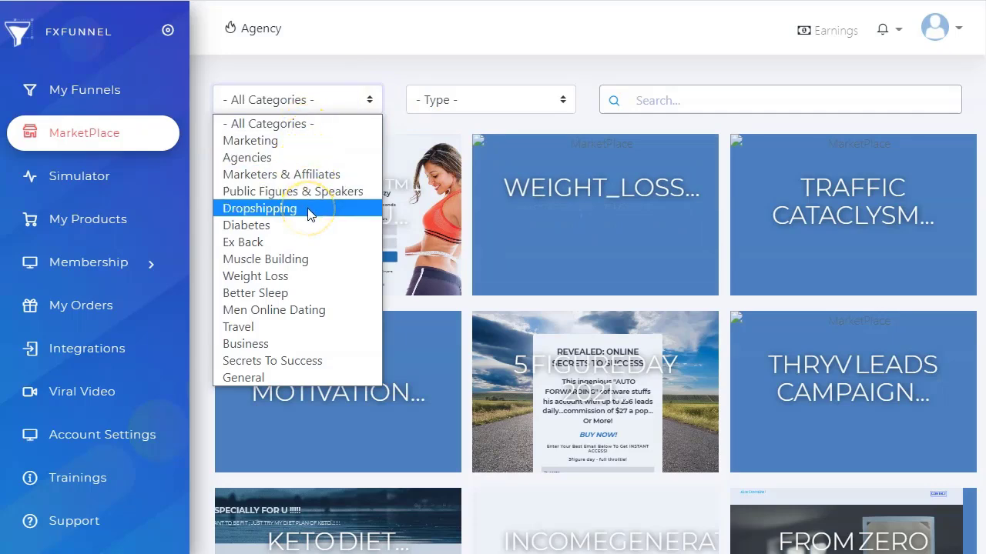
pyautogui.click(309, 293)
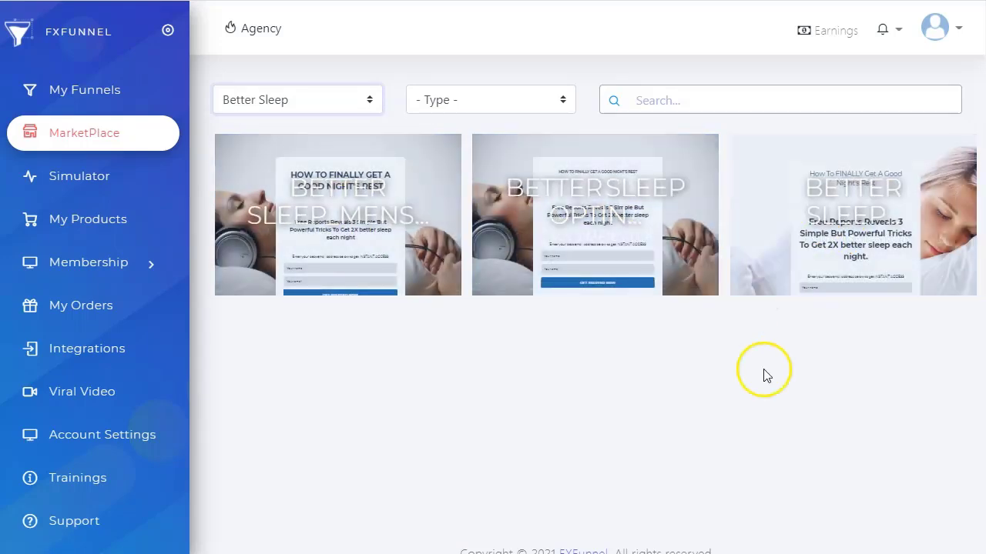
pyautogui.click(517, 100)
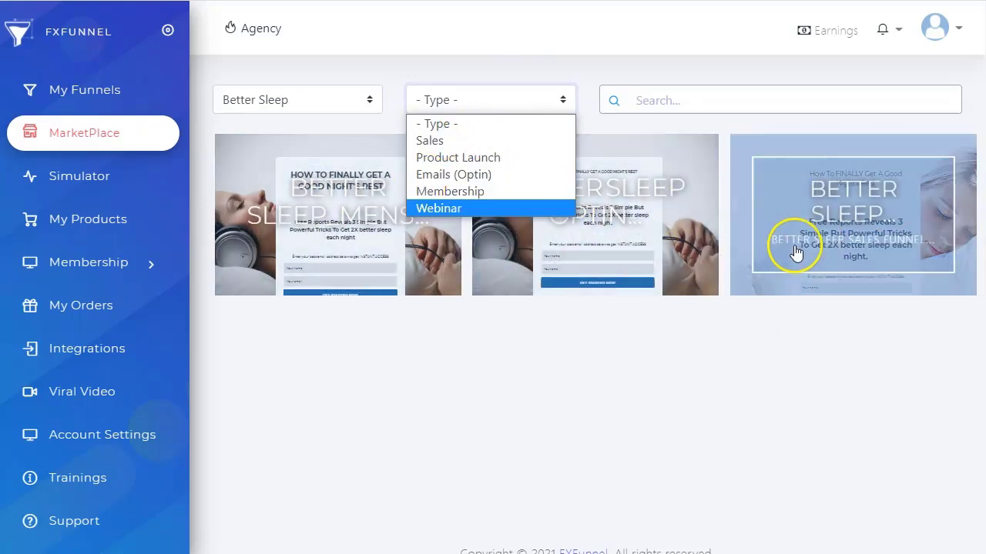
pyautogui.click(482, 373)
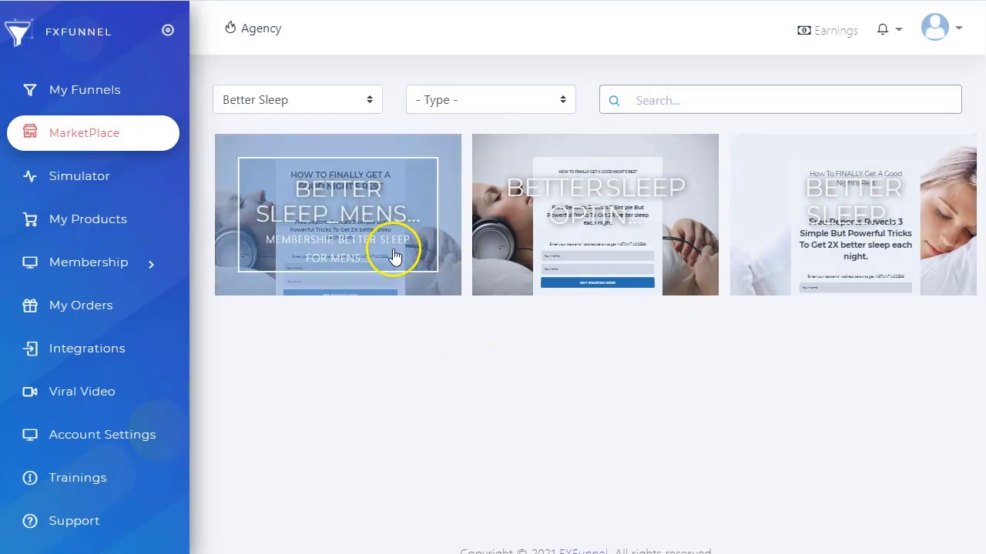
# Open the Better sleep_Mens template's details and check its price
pyautogui.click(359, 223)
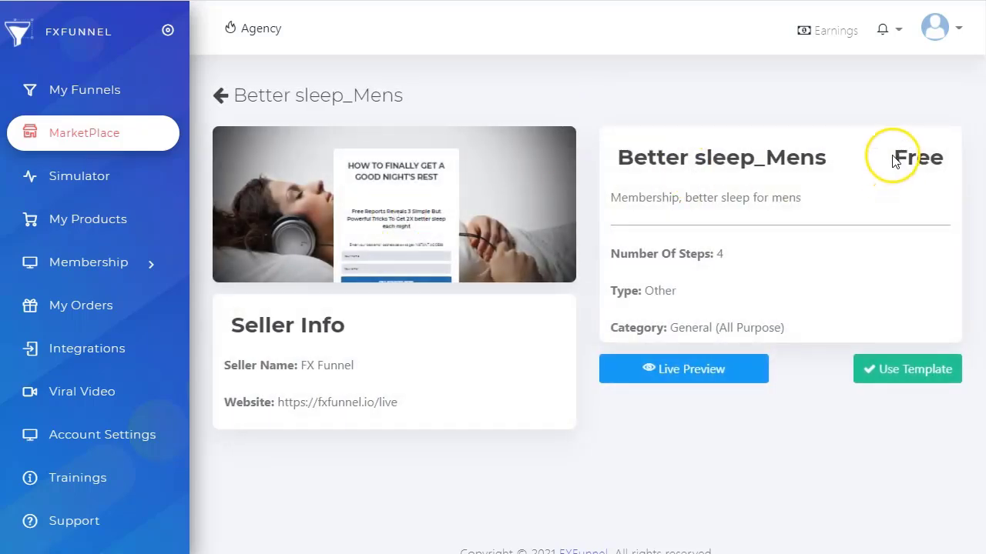
pyautogui.moveTo(891, 158); pyautogui.dragTo(918, 158)
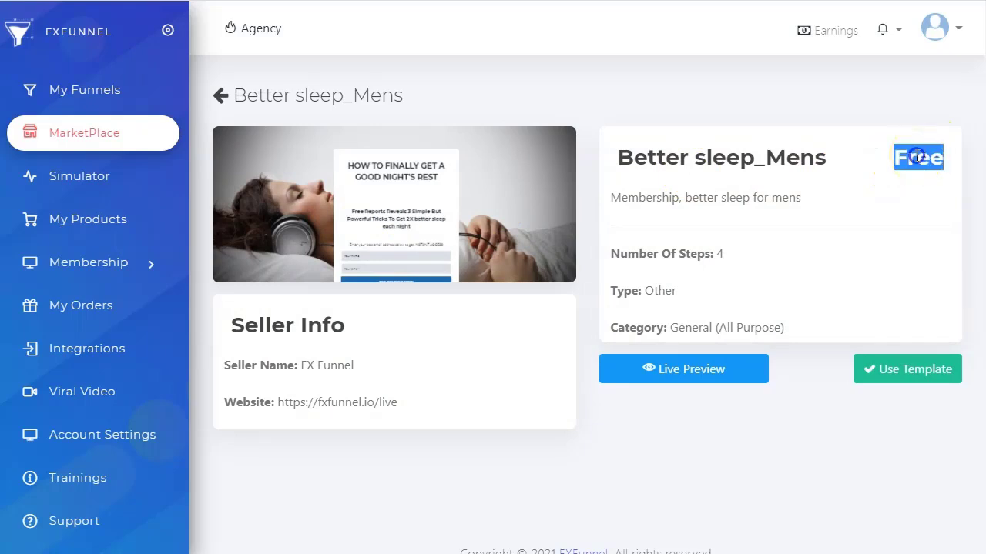
pyautogui.click(916, 157)
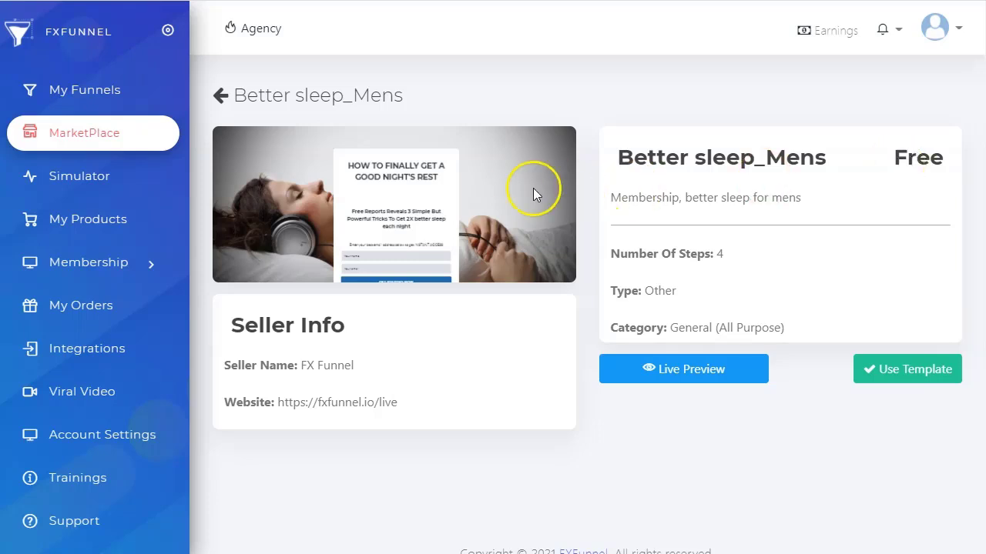
# Preview the Better sleep_Mens template live, look through its opt-in page, and close the preview
pyautogui.click(706, 375)
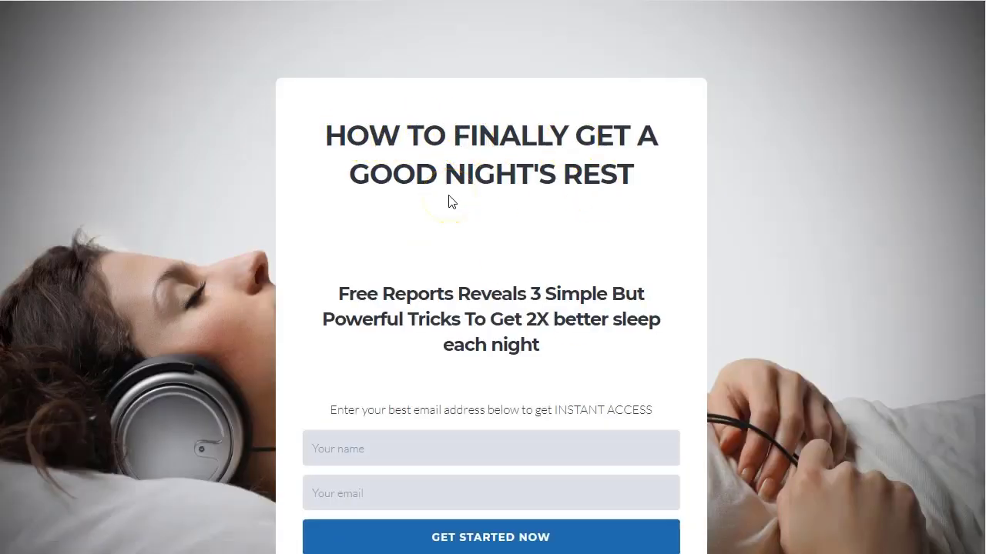
pyautogui.scroll(-3, 449, 201)
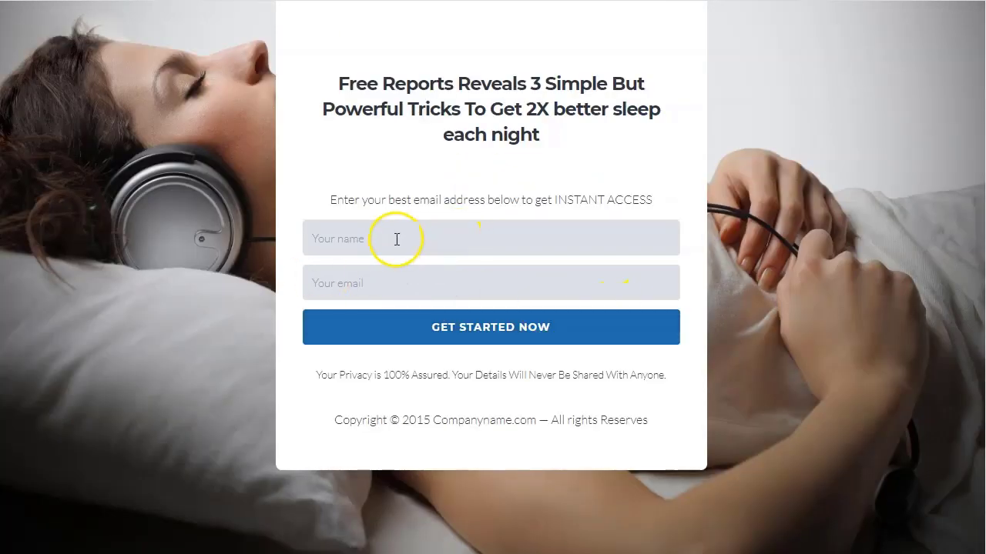
pyautogui.click(467, 335)
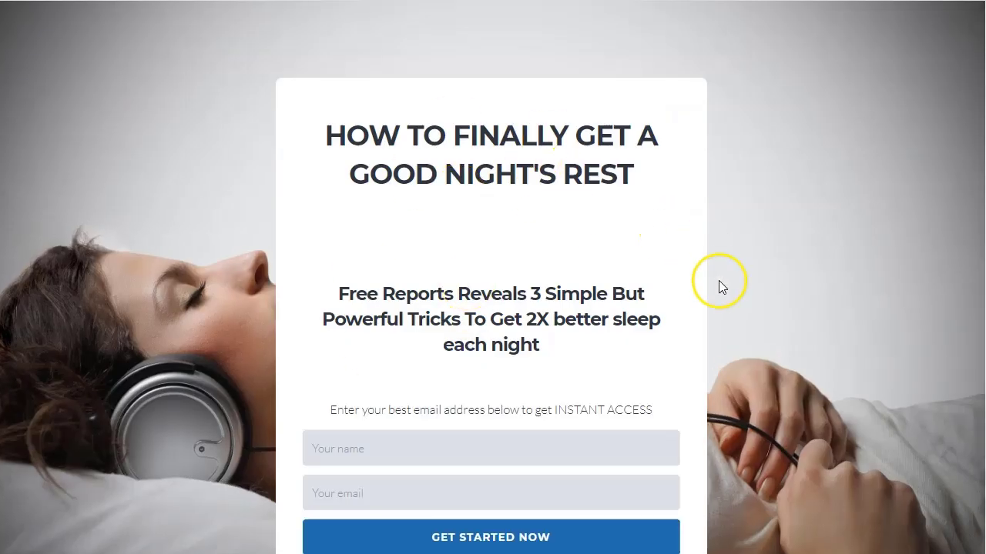
pyautogui.scroll(-3, 739, 277)
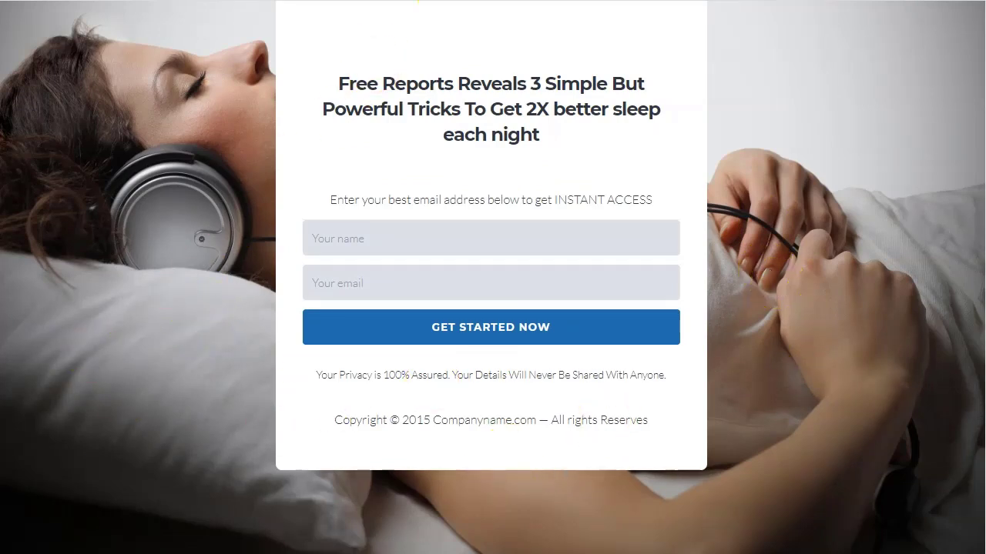
pyautogui.hotkey('ctrl', 'w')
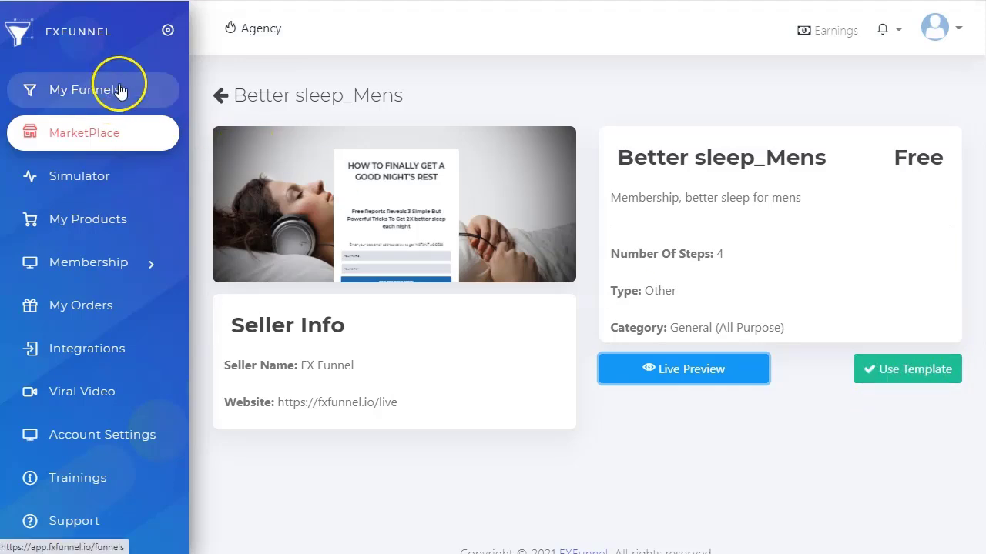
# Create a funnel from the Better sleep_Mens template and look through its Confirmation, Membership Login and Membership Area steps
pyautogui.click(908, 376)
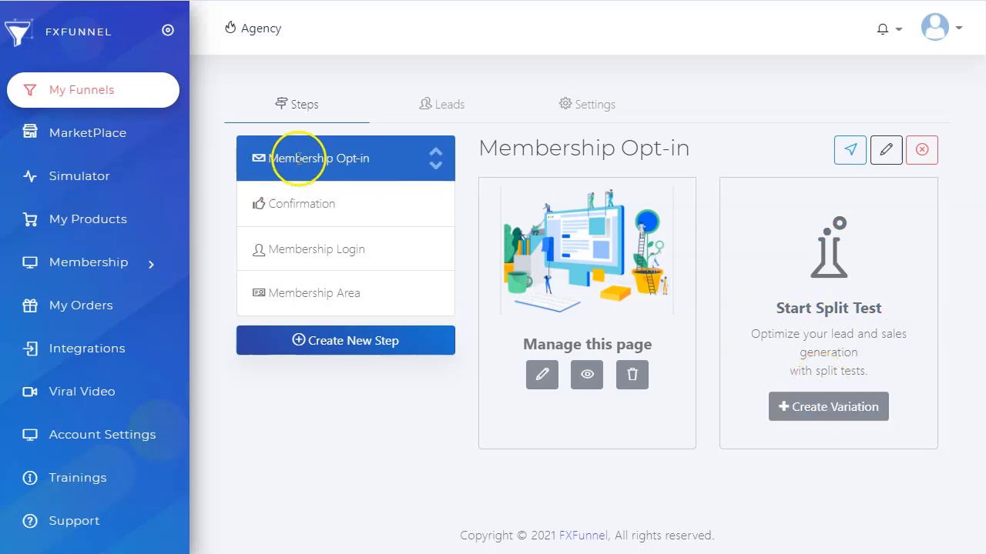
pyautogui.click(317, 218)
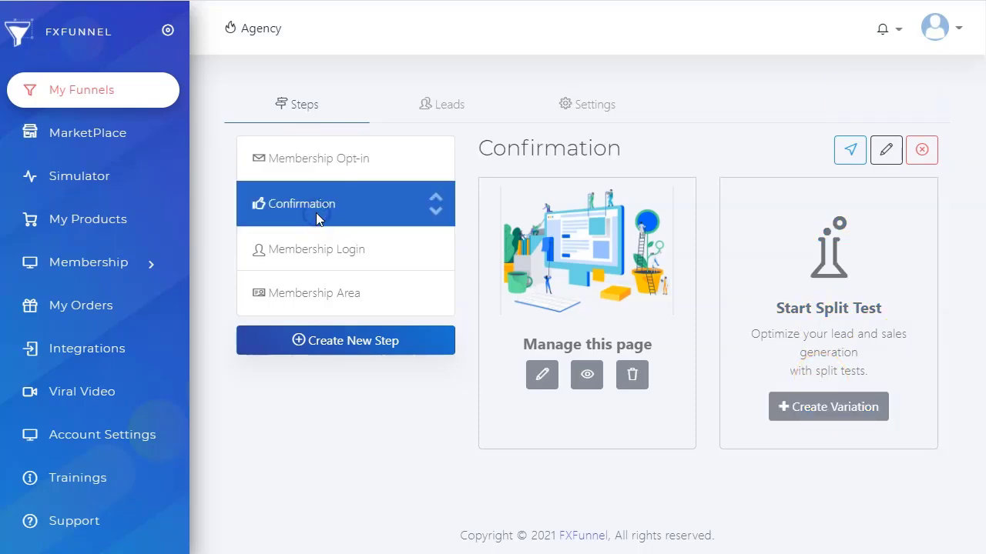
pyautogui.click(312, 252)
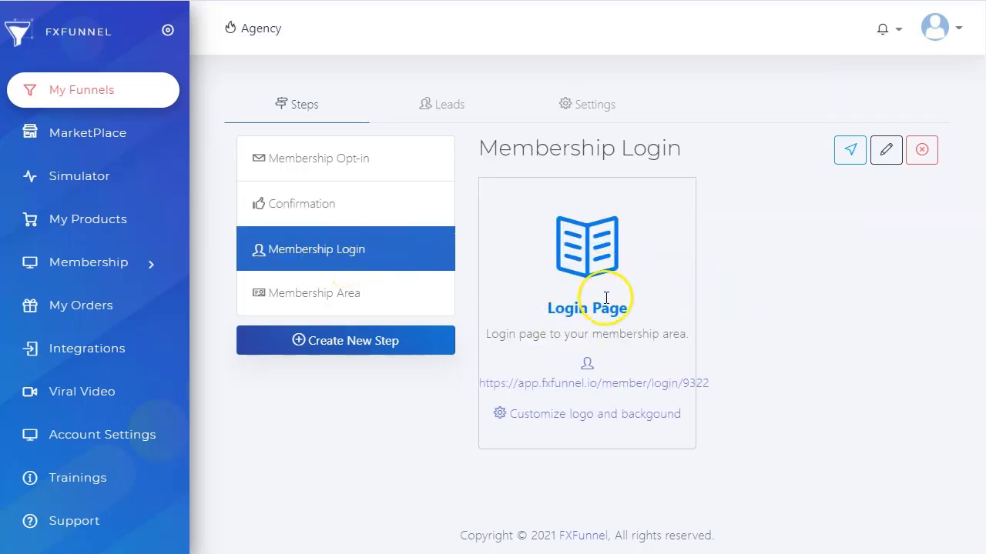
pyautogui.click(321, 297)
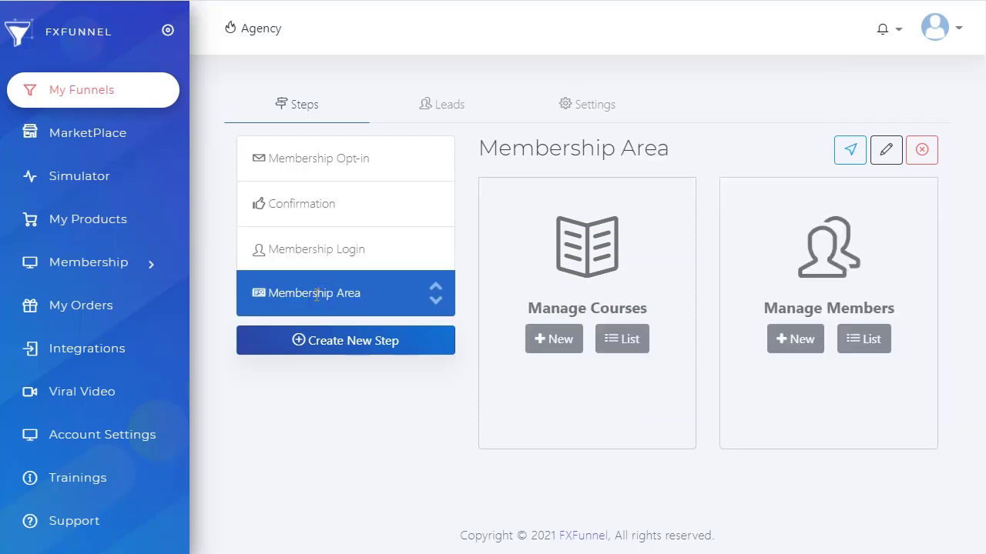
# Examine the funnel's lead statistics, including the visits by steps and the opt-in details
pyautogui.click(449, 105)
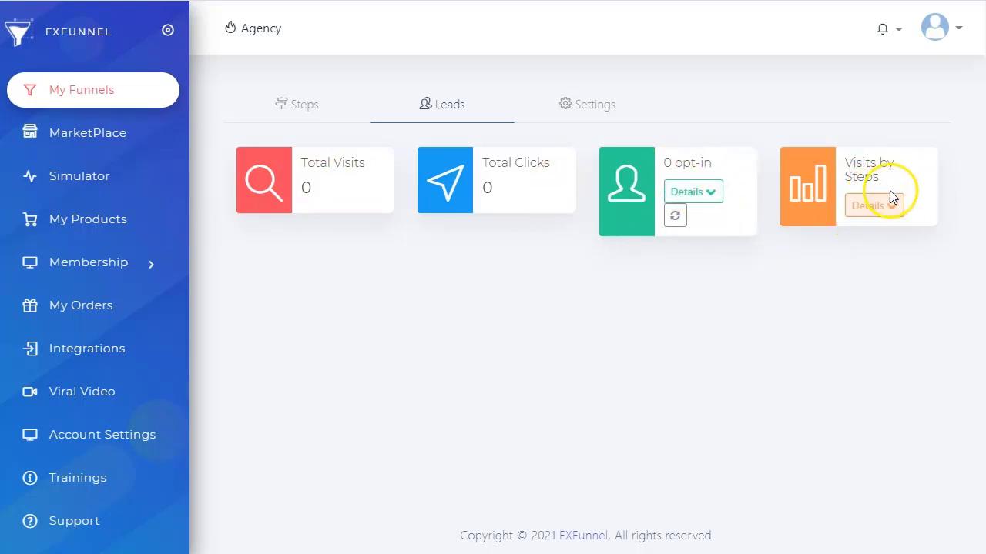
pyautogui.click(897, 214)
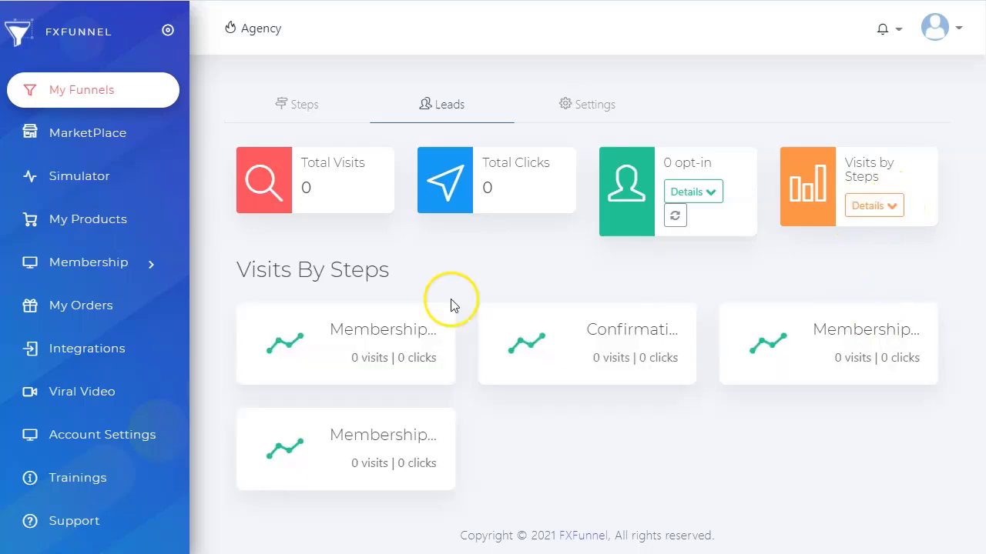
pyautogui.click(709, 193)
pyautogui.scroll(-1, 480, 154)
pyautogui.scroll(1, 483, 168)
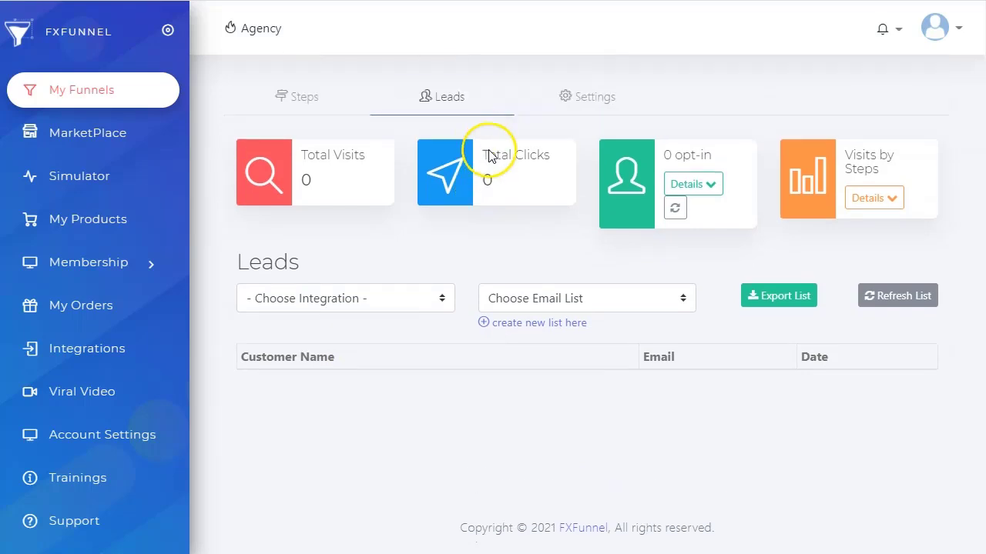
# Review the funnel's general settings, sub-domain field, integrations and marketplace currency options
pyautogui.click(599, 111)
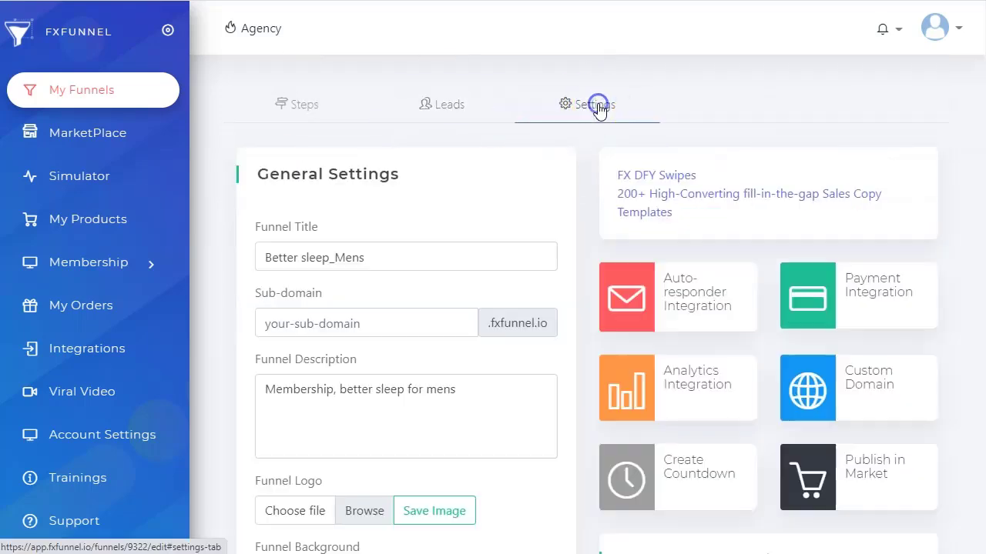
pyautogui.scroll(-1, 285, 282)
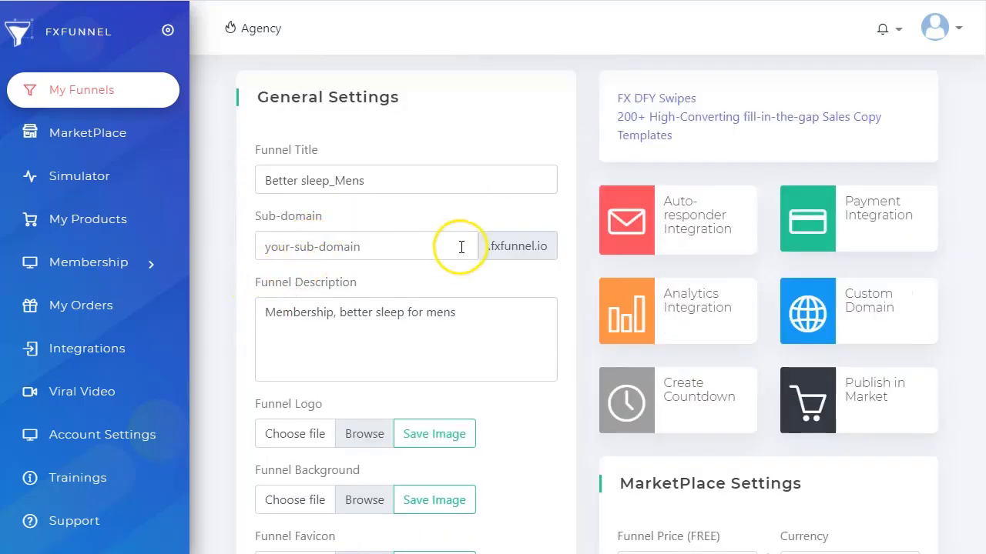
pyautogui.click(414, 246)
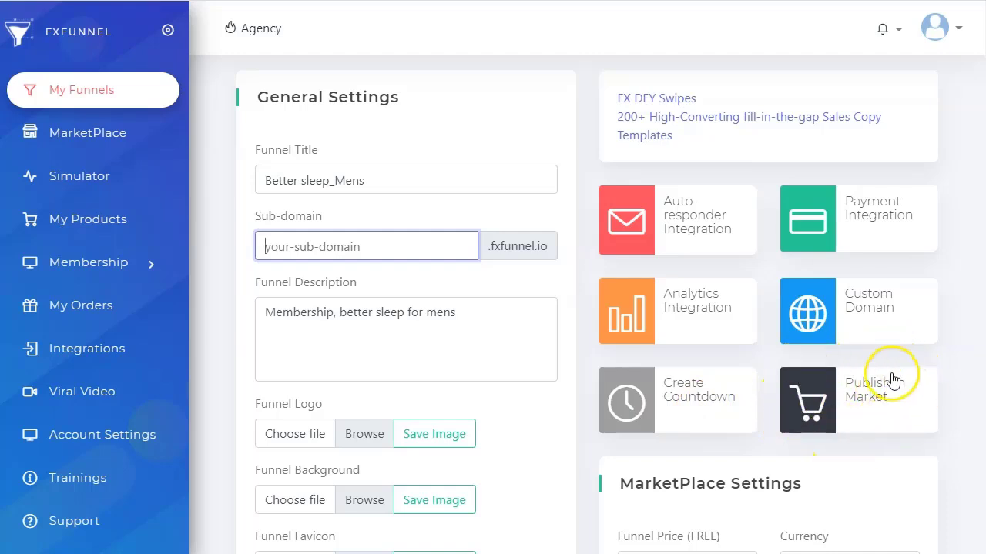
pyautogui.scroll(-1, 891, 381)
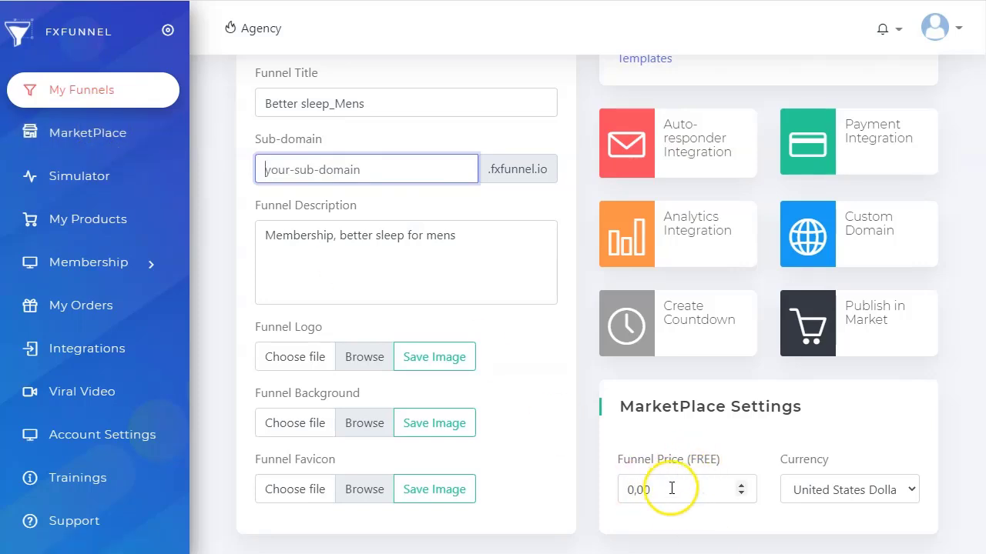
pyautogui.click(835, 490)
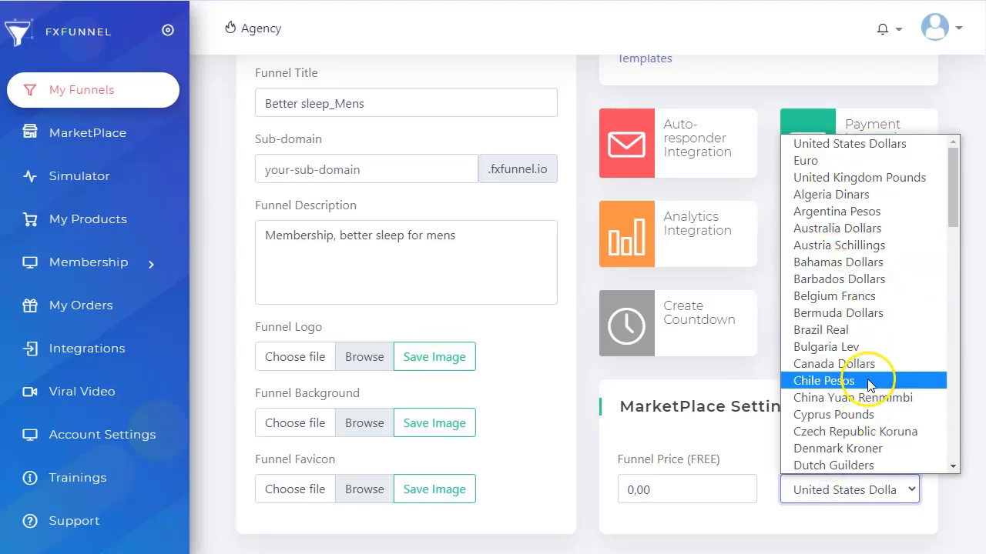
pyautogui.click(847, 515)
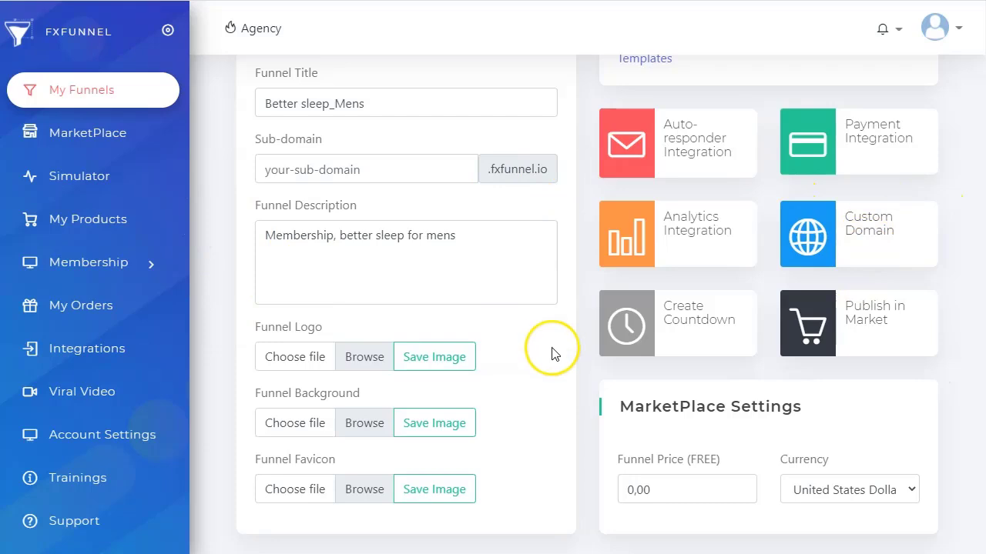
# Return to the funnel's steps and open the Membership Opt-in page in the page editor
pyautogui.scroll(2, 551, 352)
pyautogui.click(294, 103)
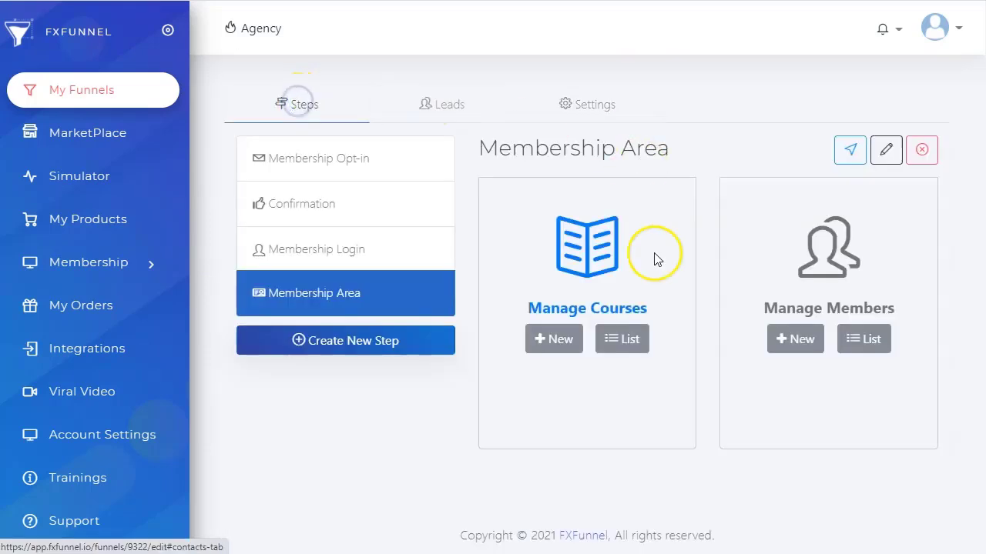
pyautogui.click(343, 158)
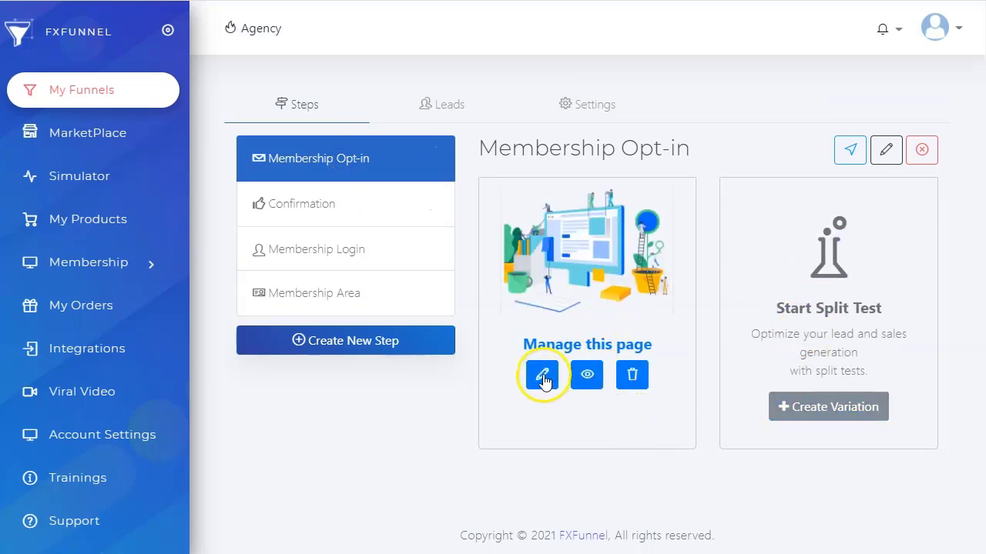
pyautogui.click(542, 375)
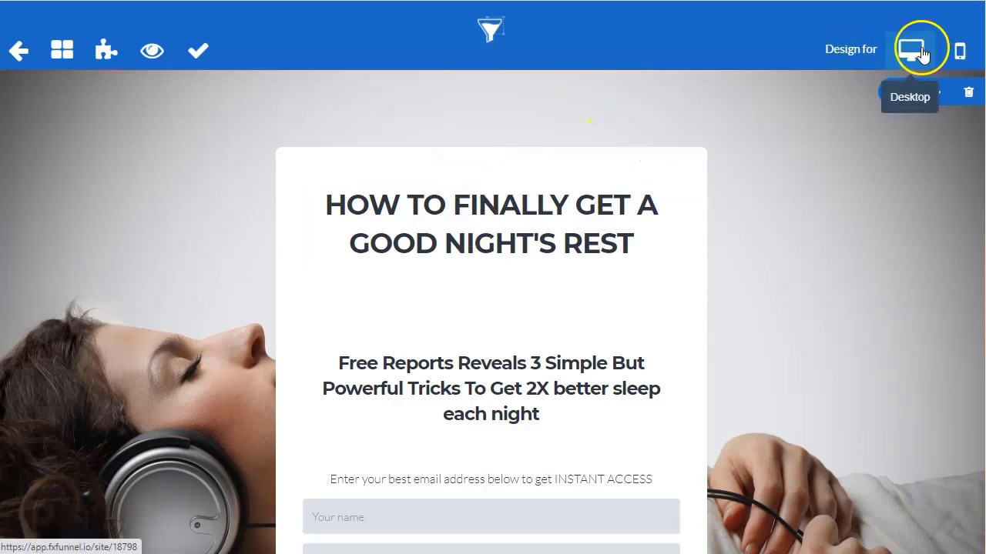
# Compare the opt-in page's mobile and desktop layouts, looking over the whole page in each
pyautogui.click(958, 55)
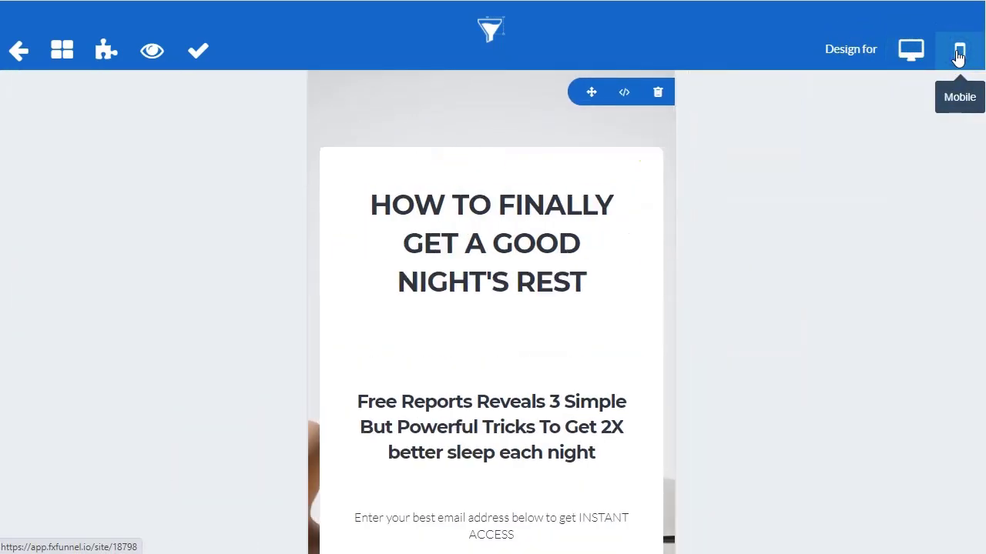
pyautogui.scroll(-5, 453, 292)
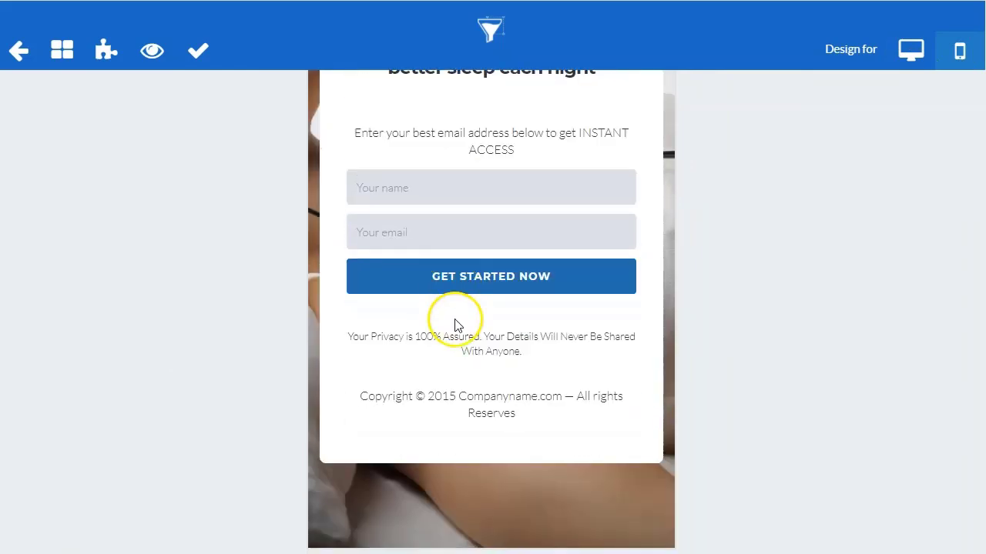
pyautogui.click(909, 55)
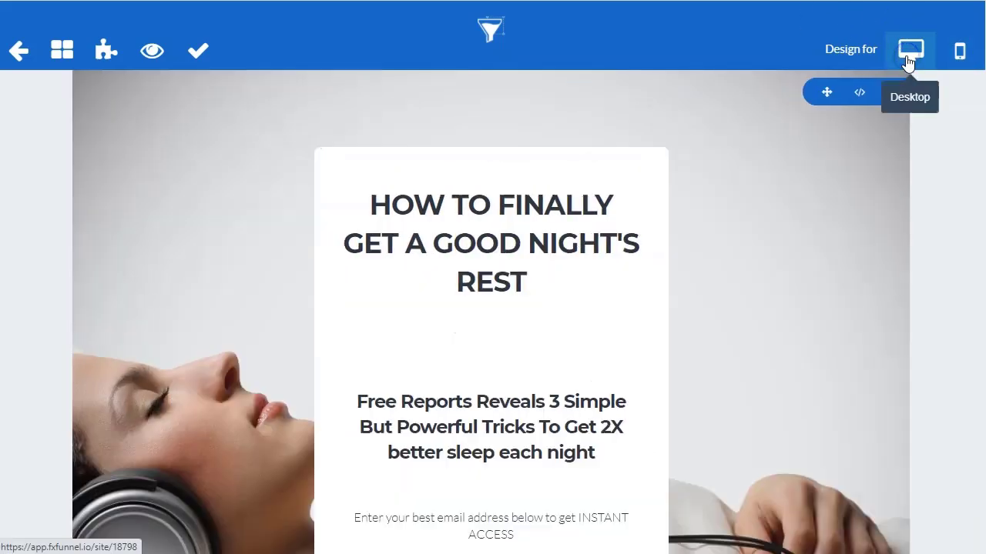
pyautogui.scroll(-4, 198, 345)
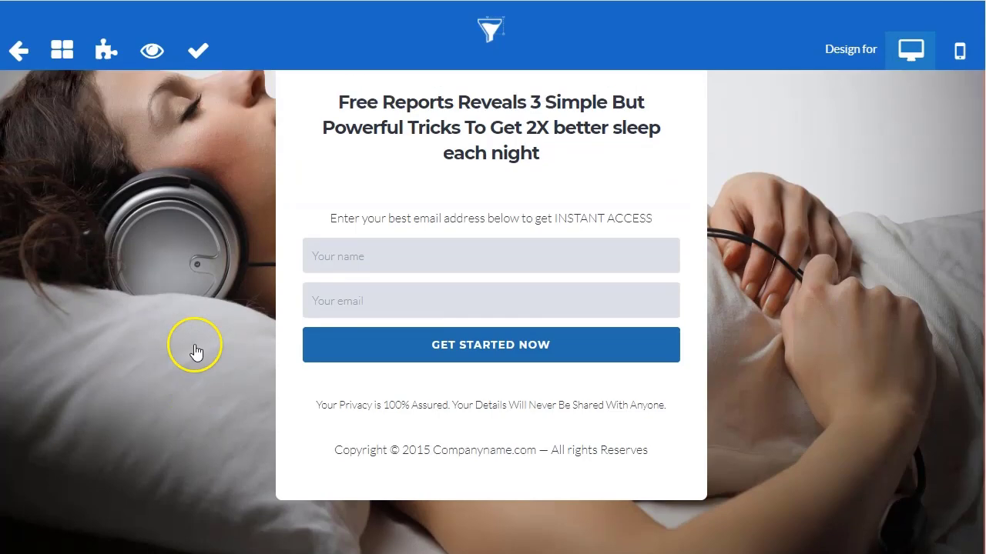
pyautogui.scroll(4, 193, 308)
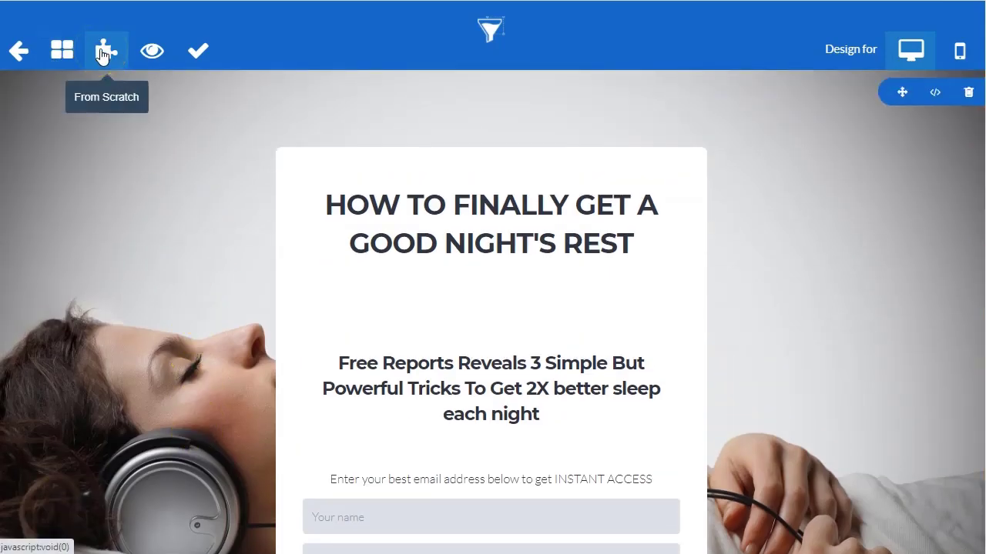
pyautogui.click(197, 55)
pyautogui.click(17, 53)
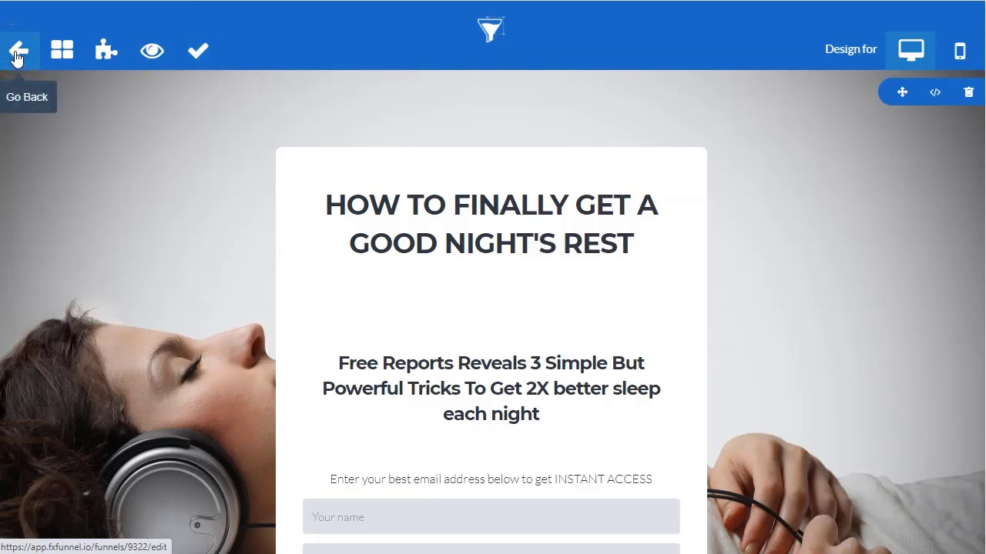
# Examine the opt-in block's HTML source, close it without changes, and show the template block categories
pyautogui.click(935, 92)
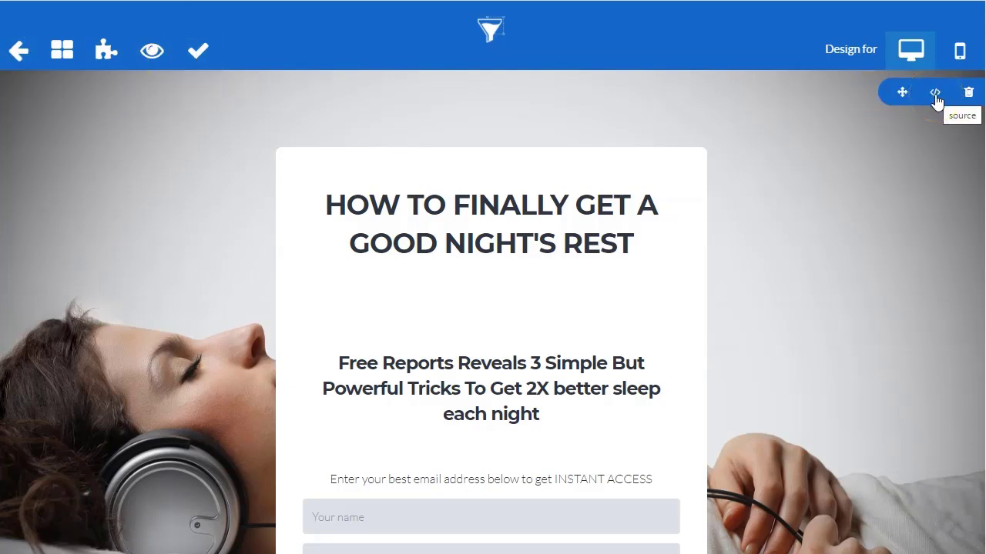
pyautogui.click(934, 96)
pyautogui.click(330, 323)
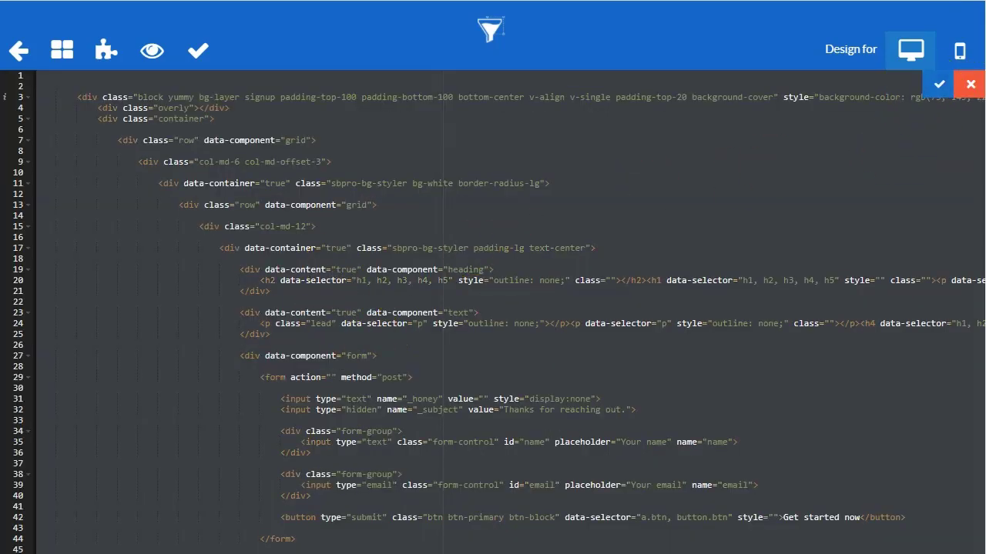
pyautogui.click(970, 85)
pyautogui.scroll(-1, 859, 237)
pyautogui.scroll(2, 836, 269)
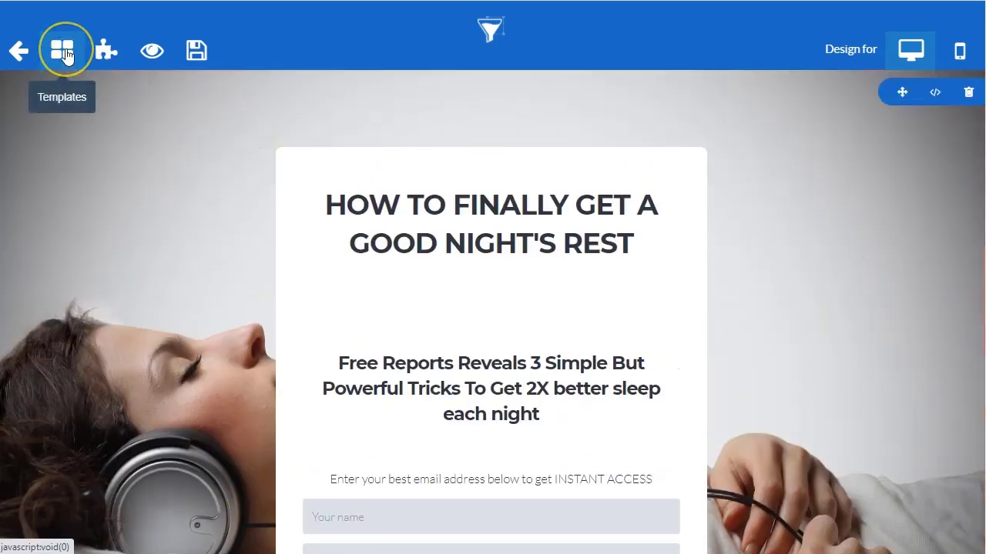
pyautogui.click(64, 53)
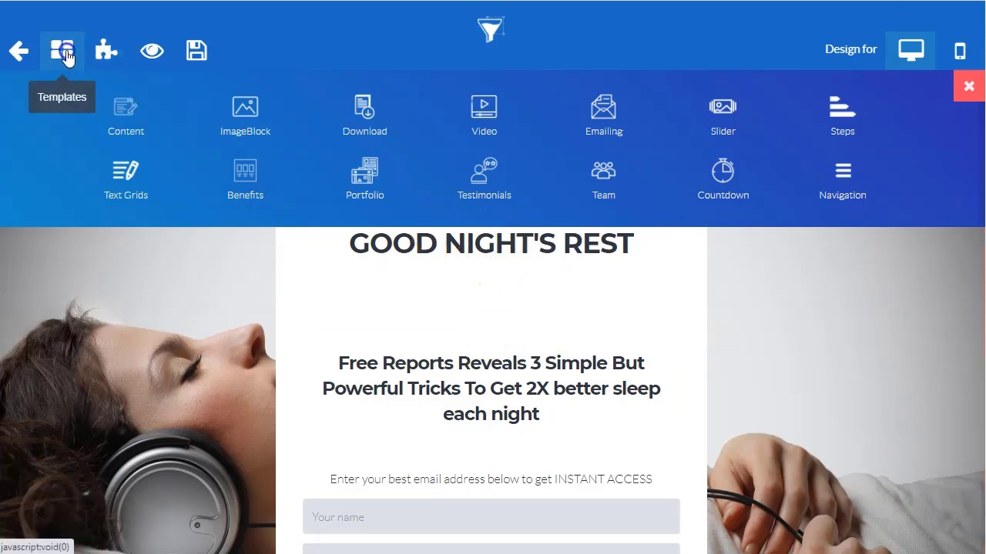
# Replace the opt-in page's main headline with "Como tener por fin una noche de ABSOLUTO descanso"
pyautogui.click(519, 216)
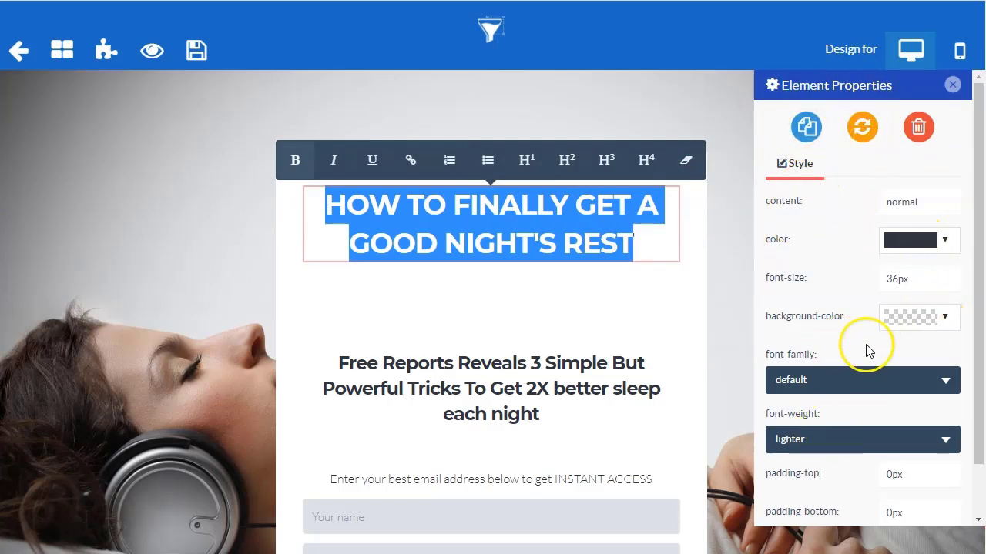
pyautogui.scroll(-1, 866, 354)
pyautogui.scroll(-2, 847, 312)
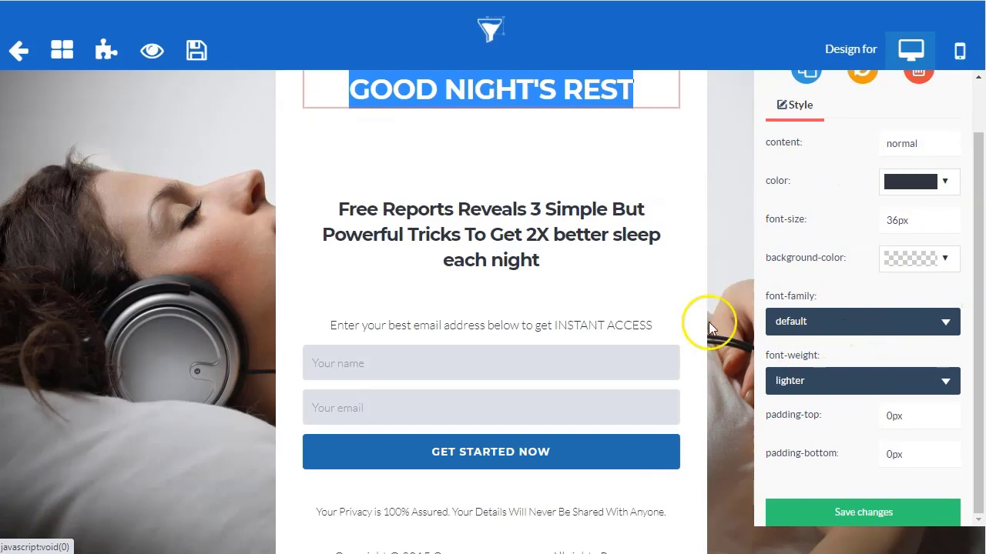
pyautogui.scroll(2, 709, 323)
pyautogui.scroll(1, 936, 154)
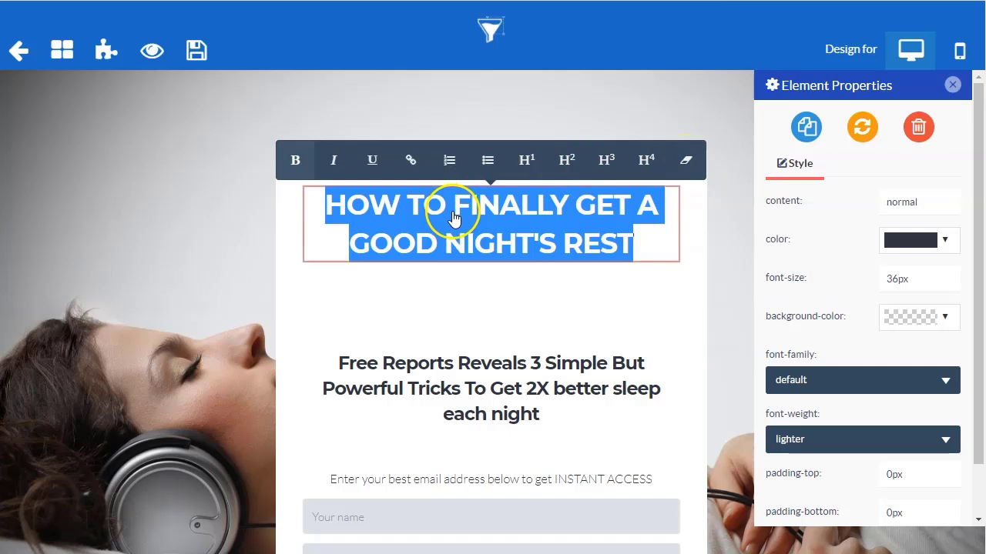
pyautogui.write('Com ocon')
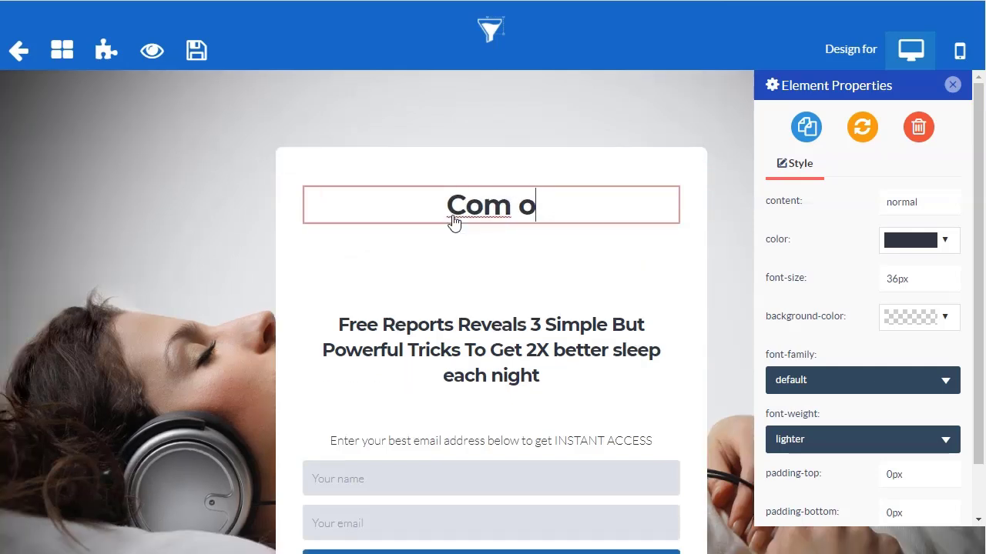
pyautogui.press('BackSpace')
pyautogui.press('BackSpace')
pyautogui.press('BackSpace')
pyautogui.press('BackSpace')
pyautogui.press('BackSpace')
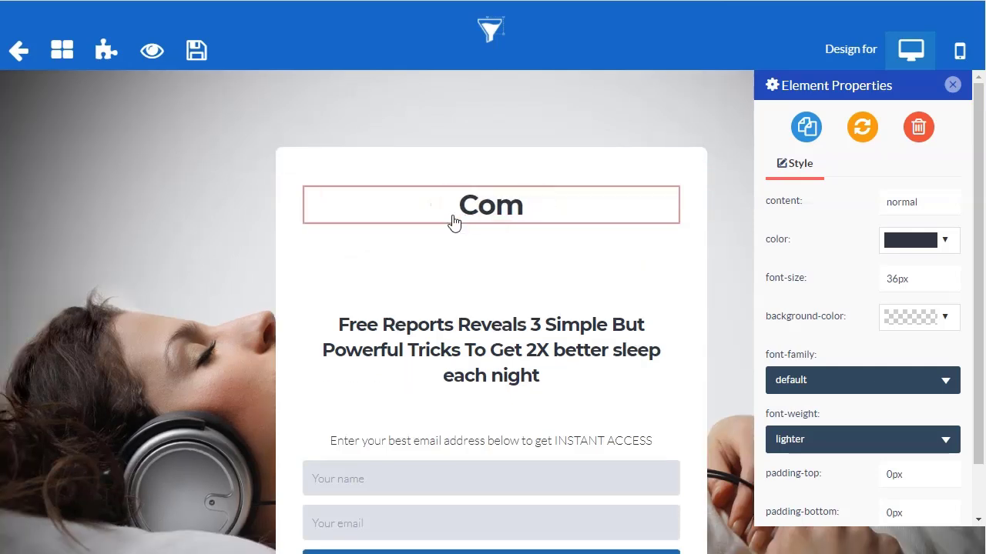
pyautogui.write('o tener por ')
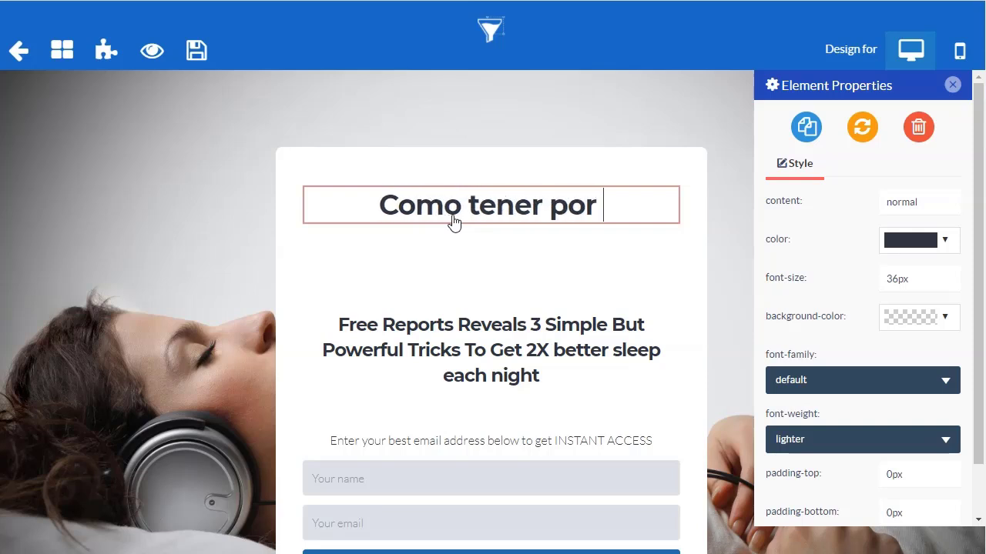
pyautogui.write('fin una noche de ')
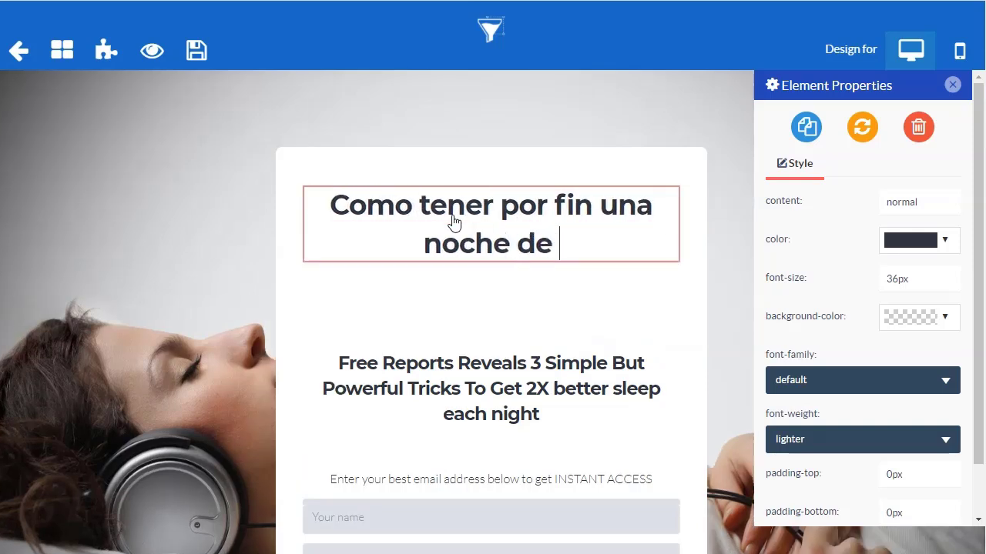
pyautogui.write('ABSO')
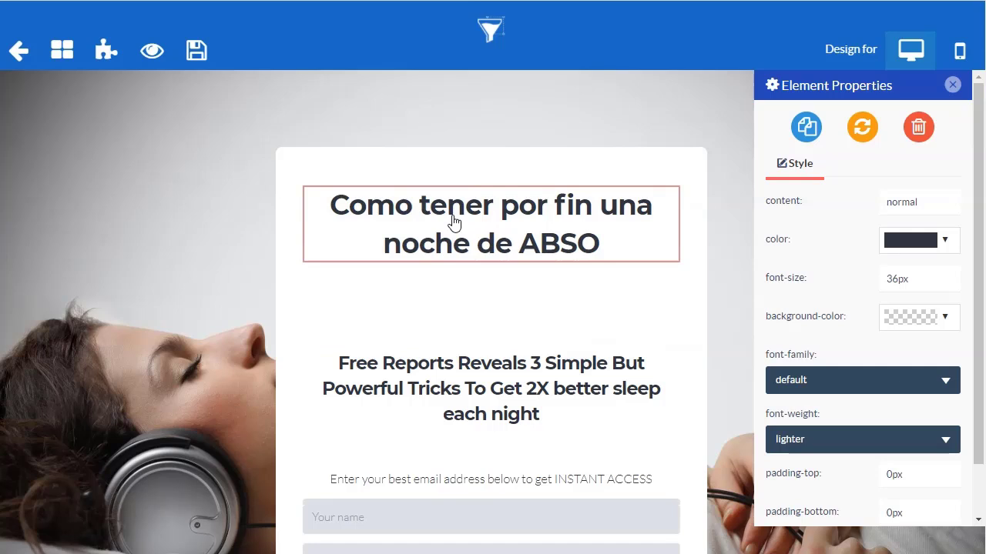
pyautogui.write('LUTO de')
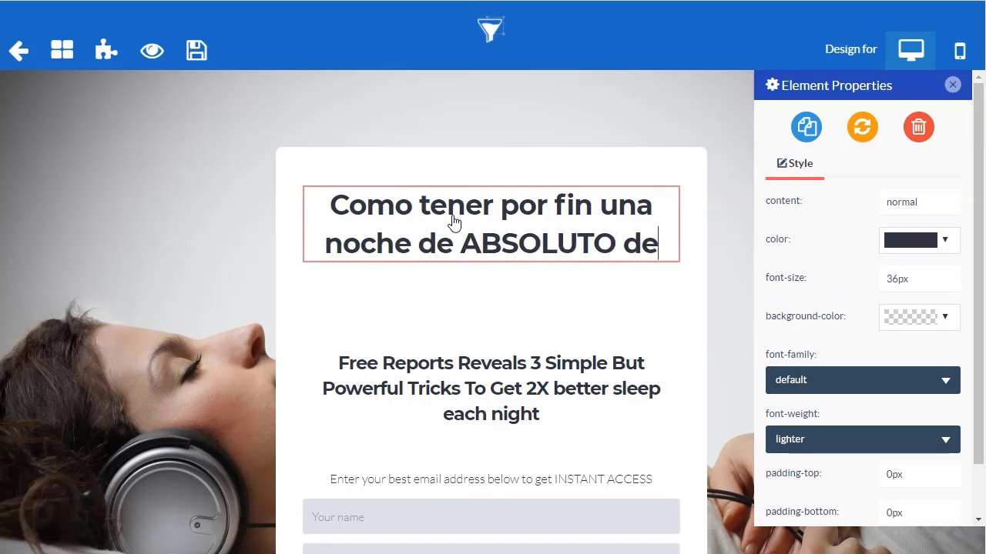
pyautogui.write('scanso')
# Inspect the style properties of the opt-in page's subheading, headline, name field, GET STARTED NOW button and background block
pyautogui.tripleClick(451, 402)
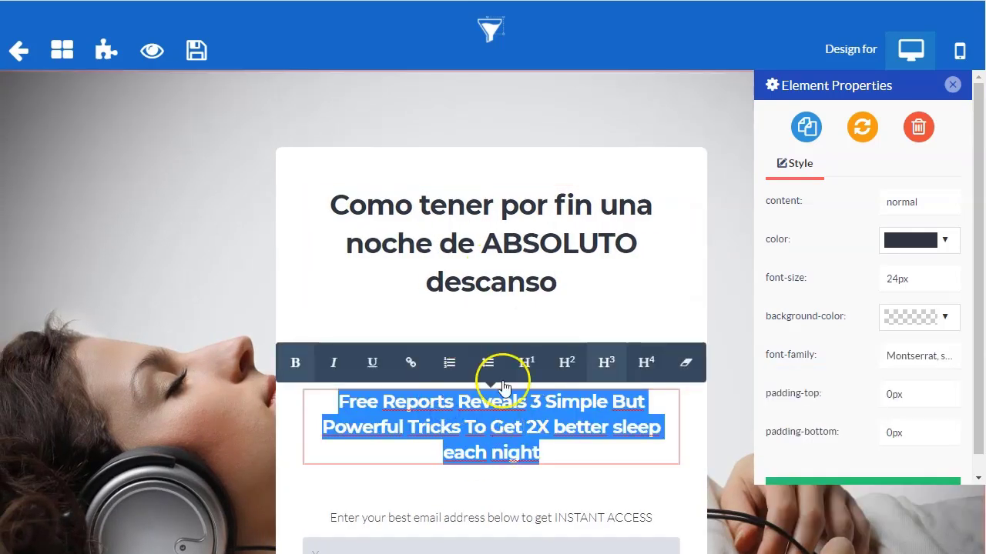
pyautogui.tripleClick(520, 227)
pyautogui.scroll(-4, 528, 436)
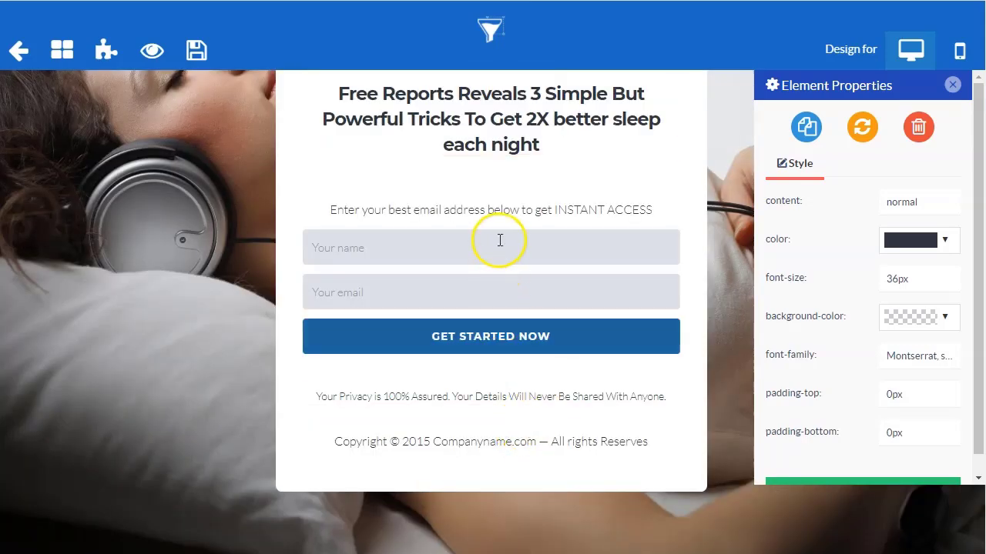
pyautogui.click(554, 250)
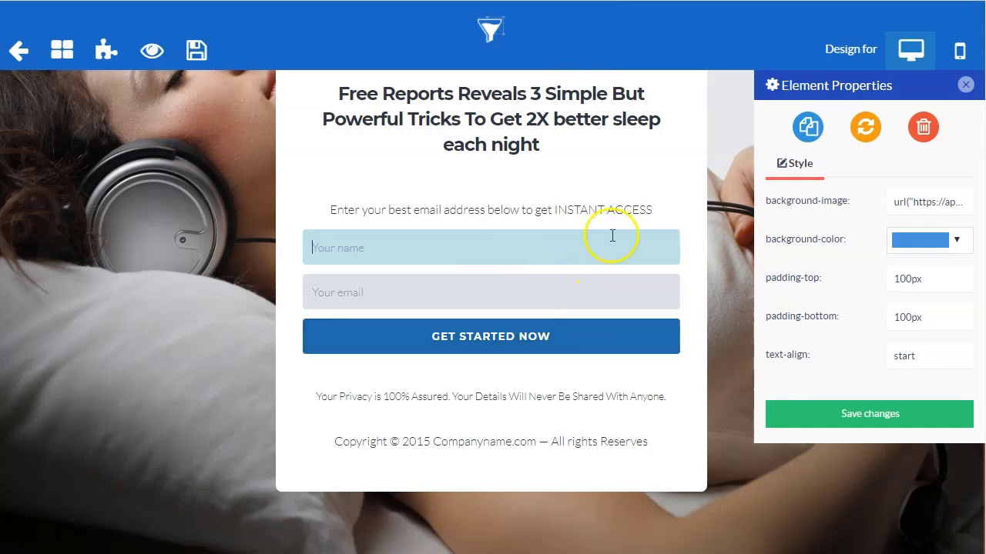
pyautogui.click(604, 346)
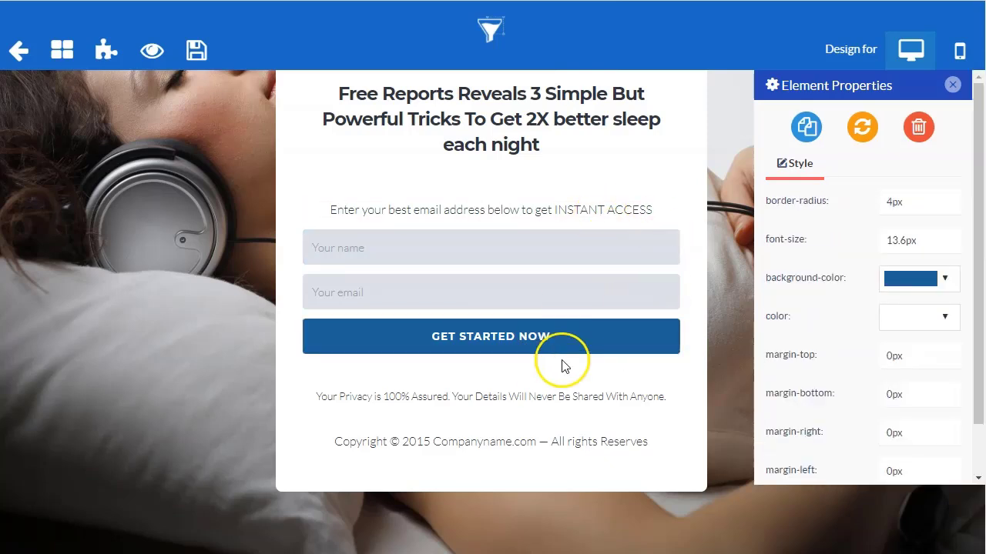
pyautogui.click(736, 336)
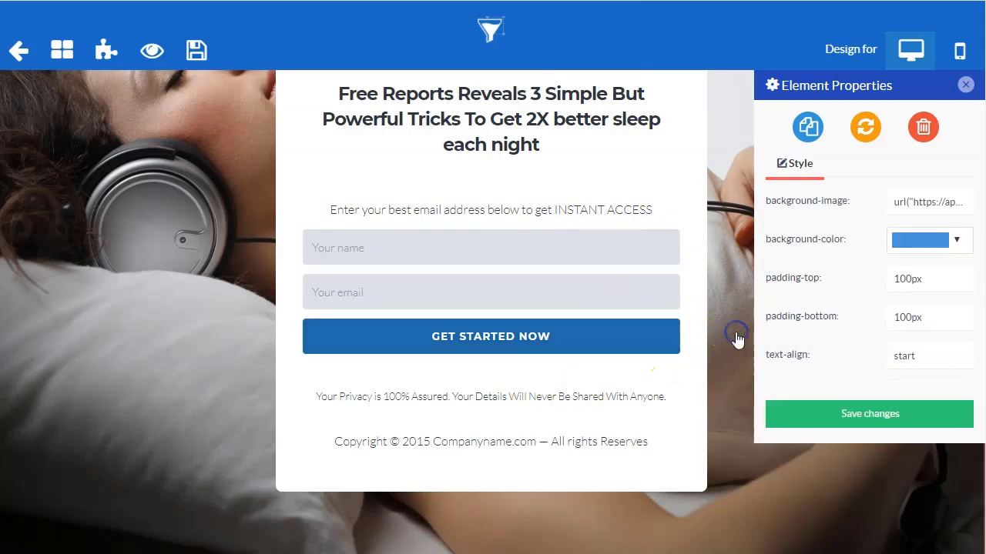
pyautogui.scroll(4, 737, 338)
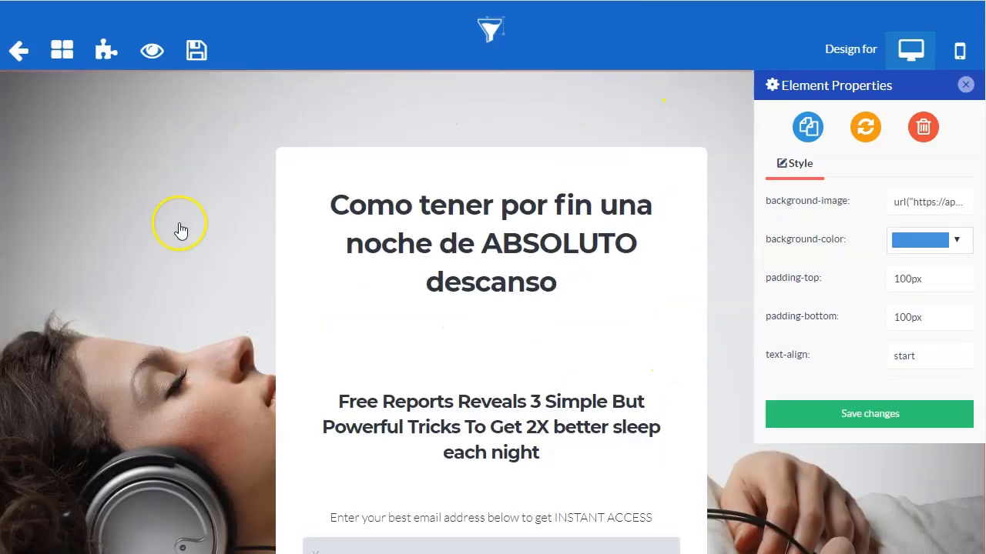
# Leave the page editor without saving the changes and return to the funnel's steps
pyautogui.scroll(-2, 189, 254)
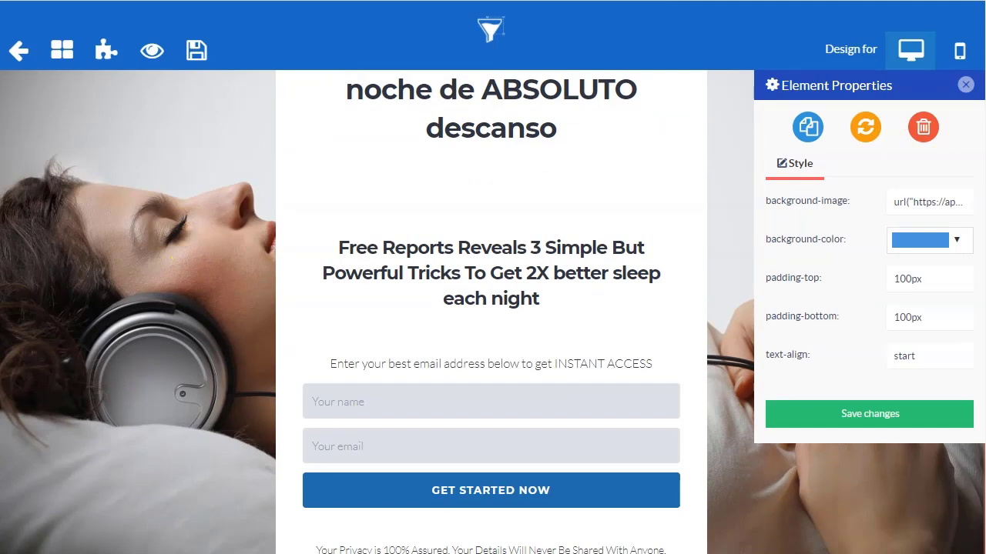
pyautogui.click(20, 49)
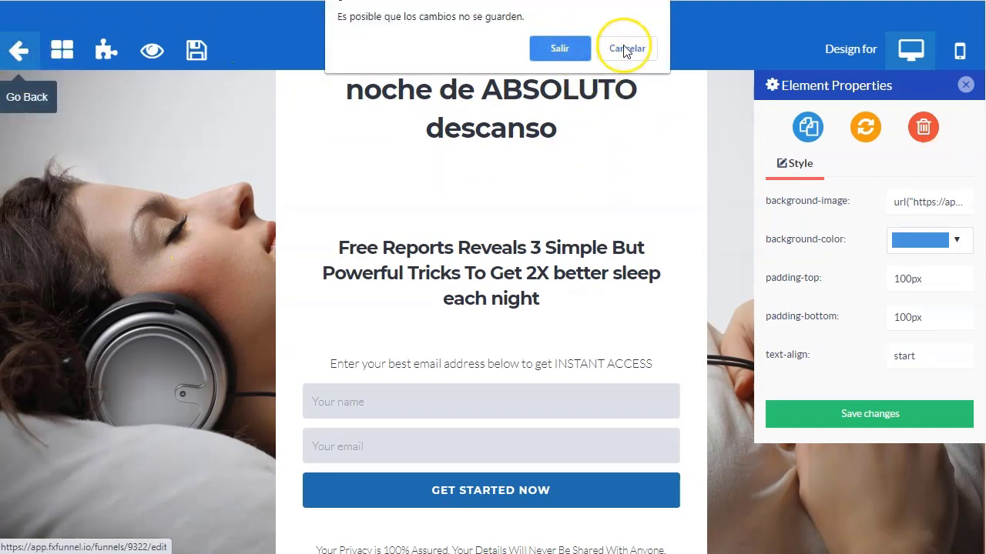
pyautogui.click(564, 49)
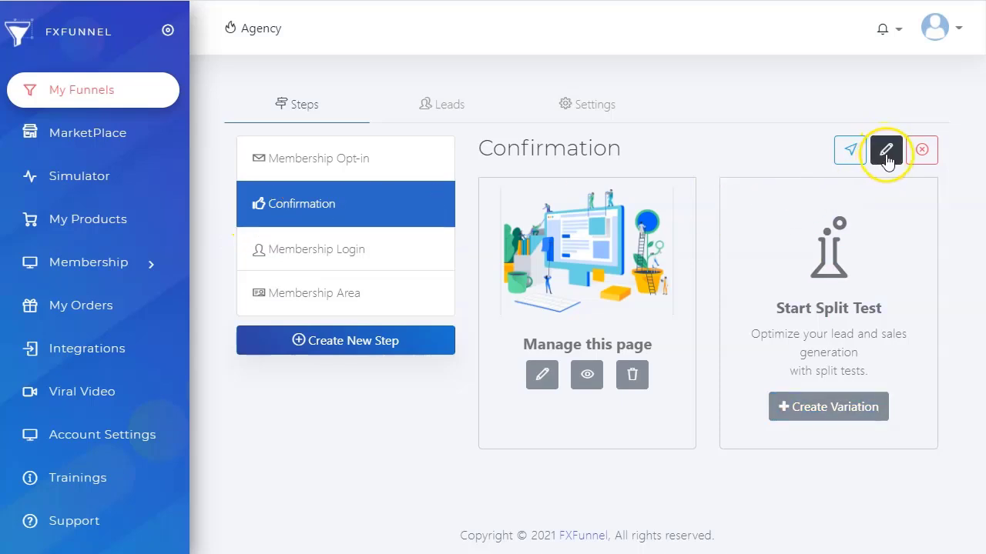
# Open the Confirmation step's name for editing and view the Membership Login and Membership Area steps
pyautogui.click(886, 151)
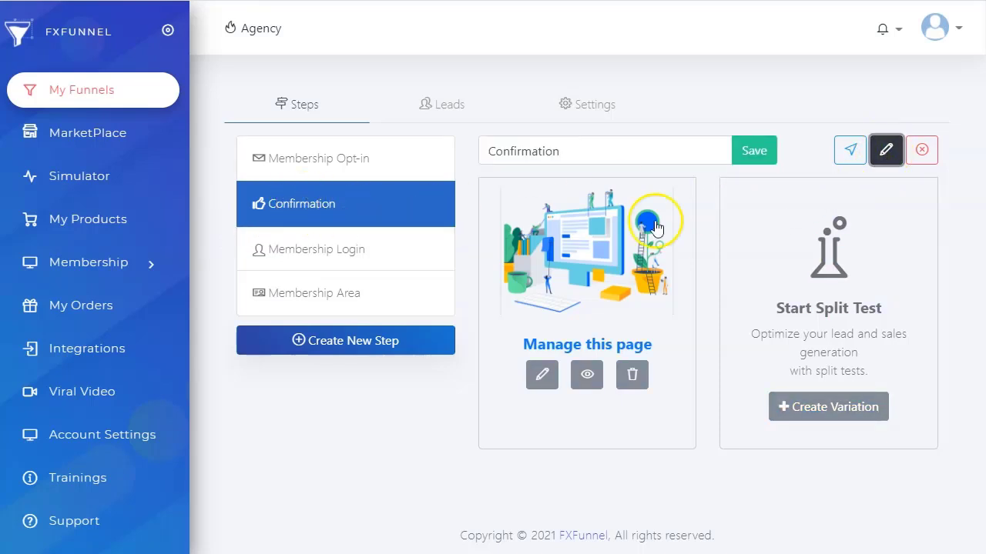
pyautogui.click(319, 249)
pyautogui.click(333, 312)
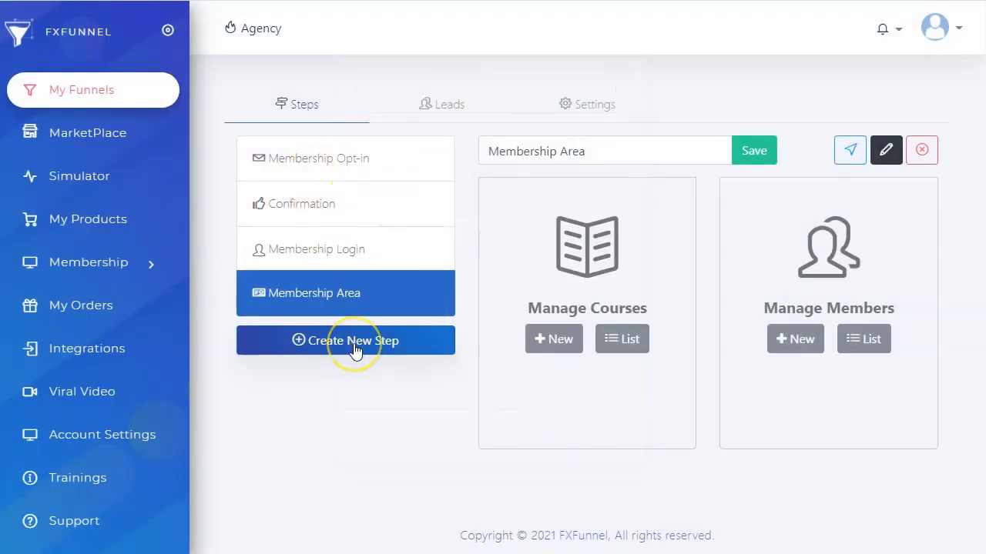
# Look through the page types offered for a new funnel step, from Squeeze Page to Webinar, without adding one
pyautogui.click(355, 348)
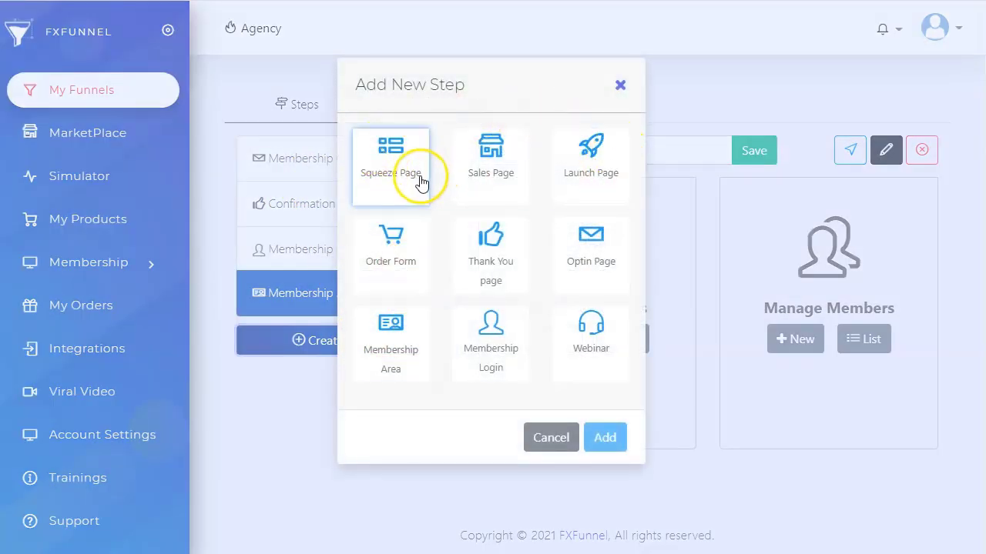
pyautogui.click(484, 181)
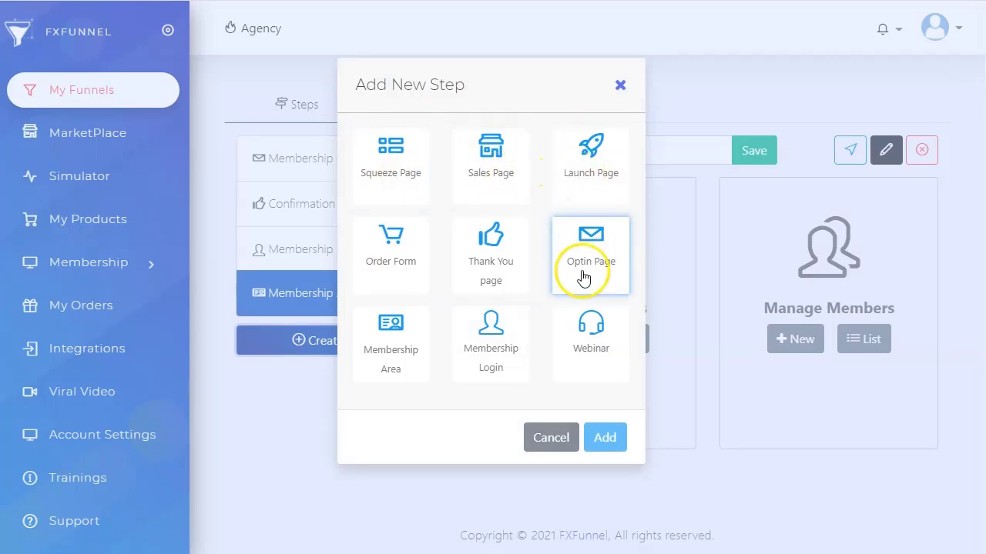
pyautogui.click(392, 254)
pyautogui.click(402, 344)
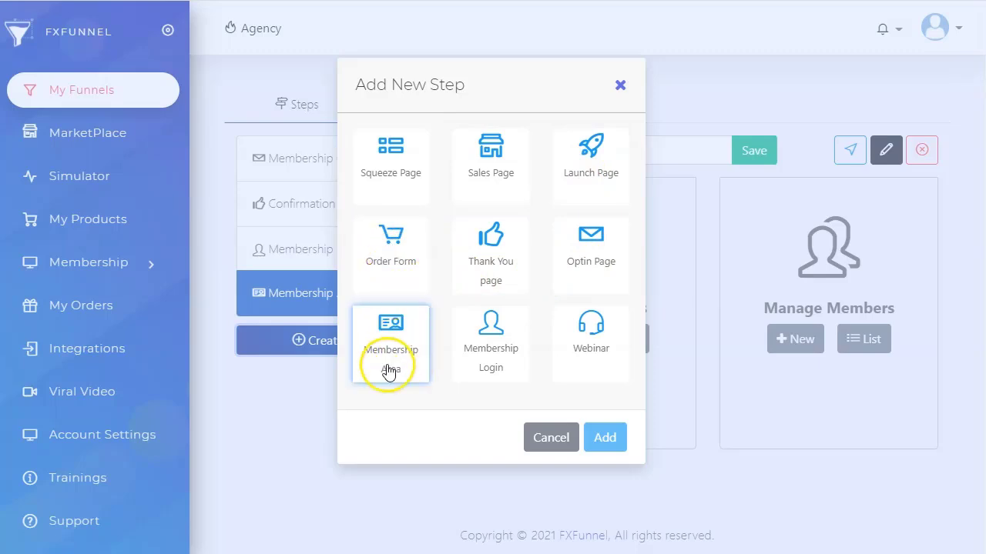
pyautogui.click(497, 362)
pyautogui.click(587, 362)
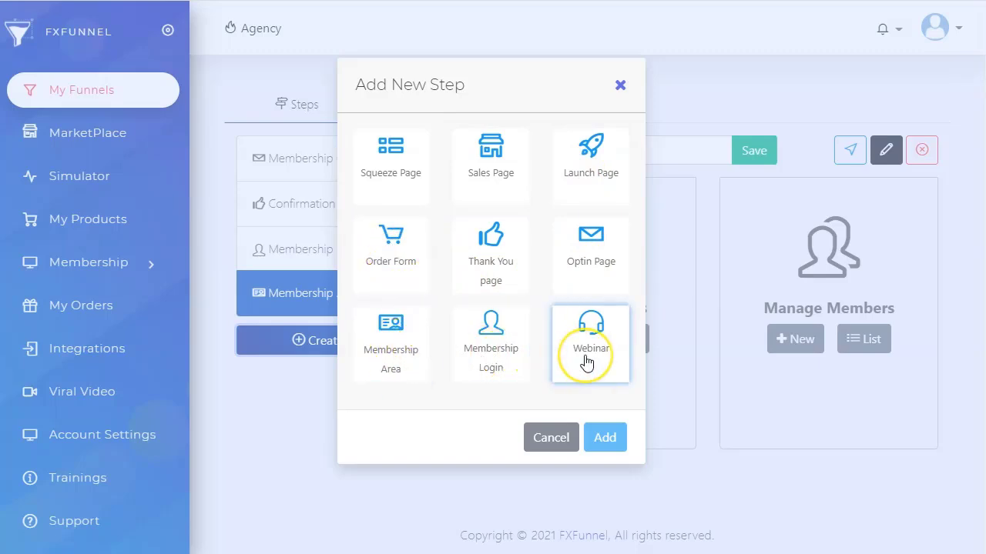
pyautogui.click(546, 445)
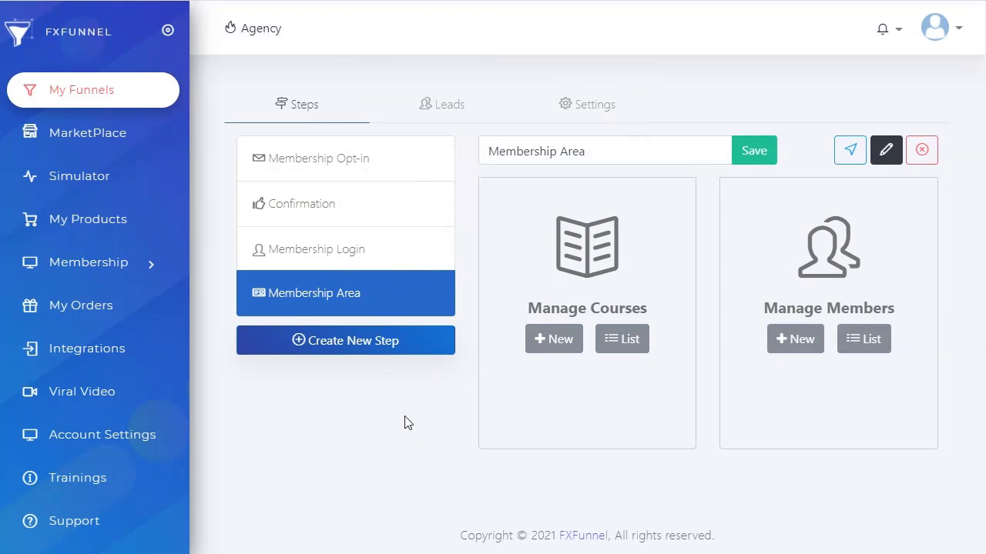
# Browse the MarketPlace templates and open the details of the 50000 Software Giveaway template
pyautogui.click(77, 146)
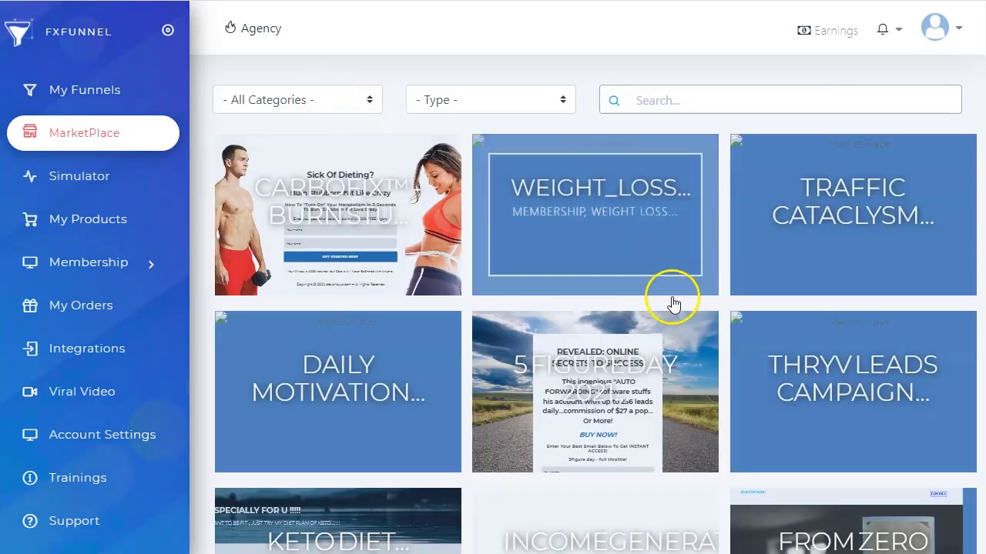
pyautogui.scroll(-4, 671, 302)
pyautogui.scroll(-8, 673, 307)
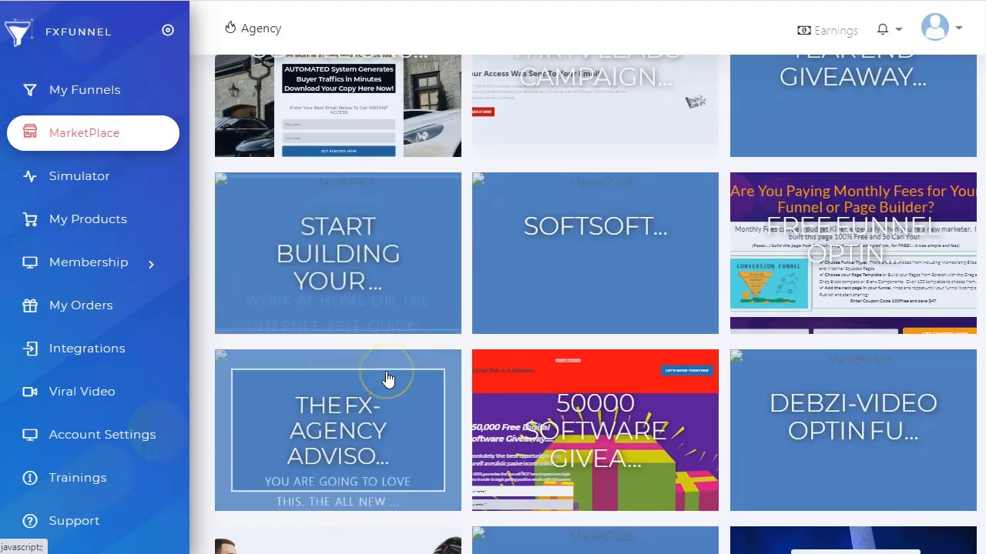
pyautogui.scroll(-3, 387, 379)
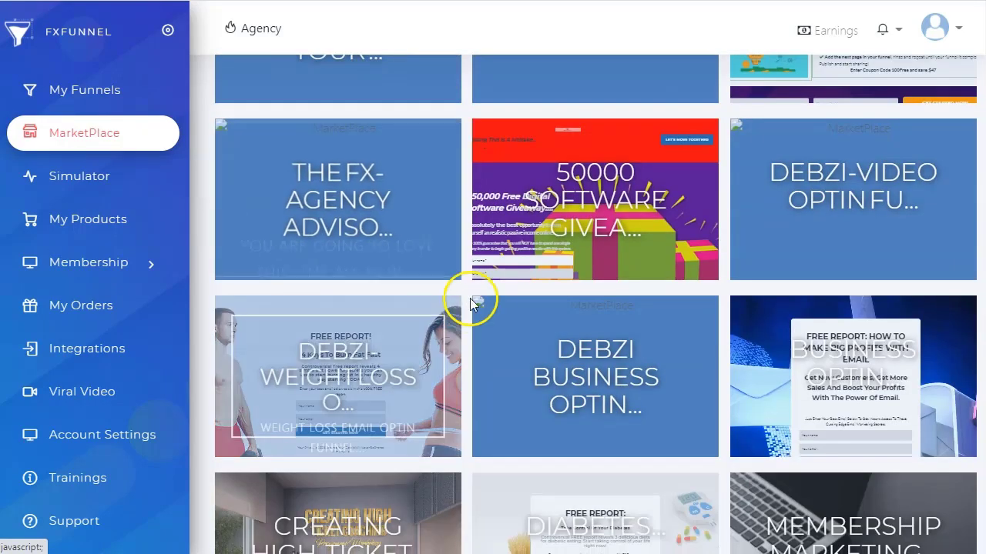
pyautogui.click(573, 210)
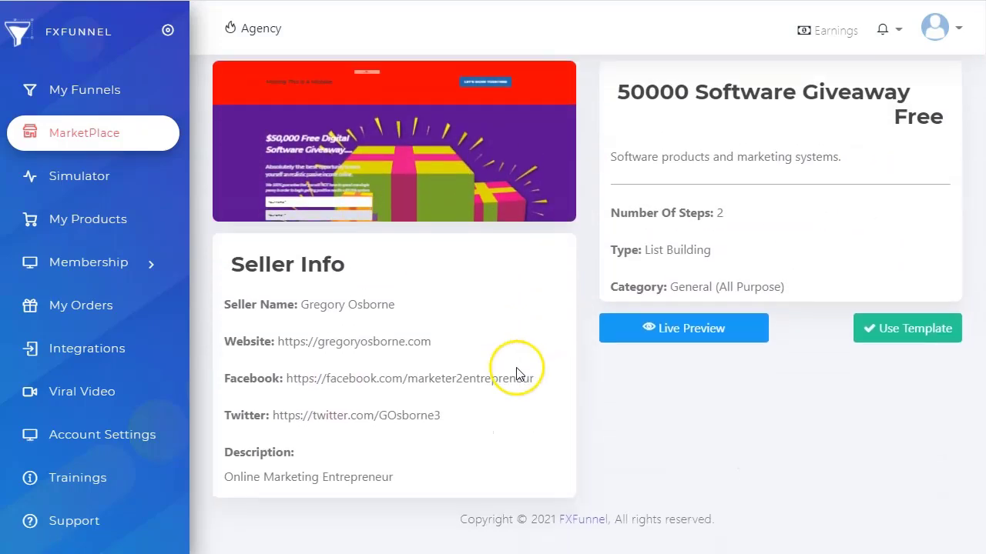
# Look at the giveaway template's live preview and its seller information
pyautogui.click(726, 330)
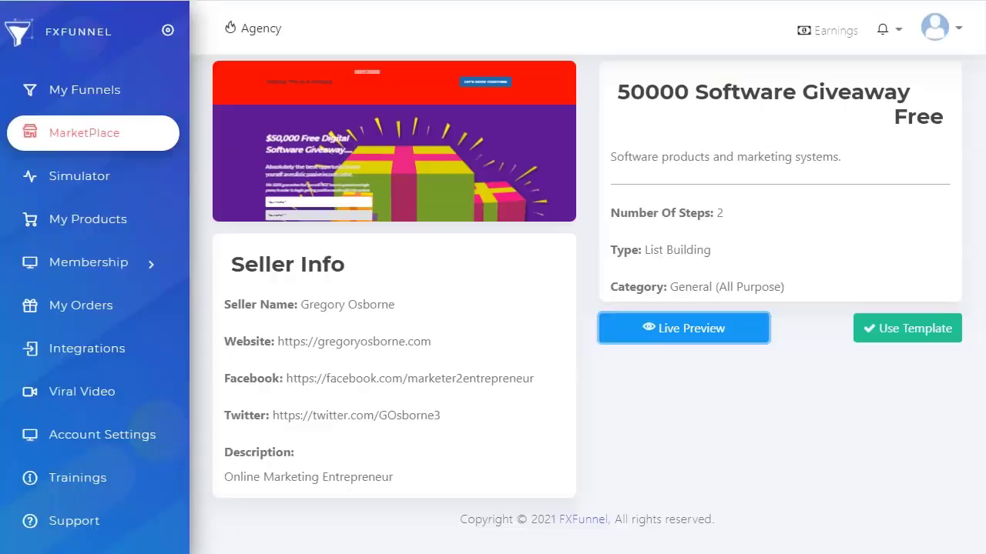
pyautogui.moveTo(301, 304); pyautogui.dragTo(403, 308)
pyautogui.click(347, 340)
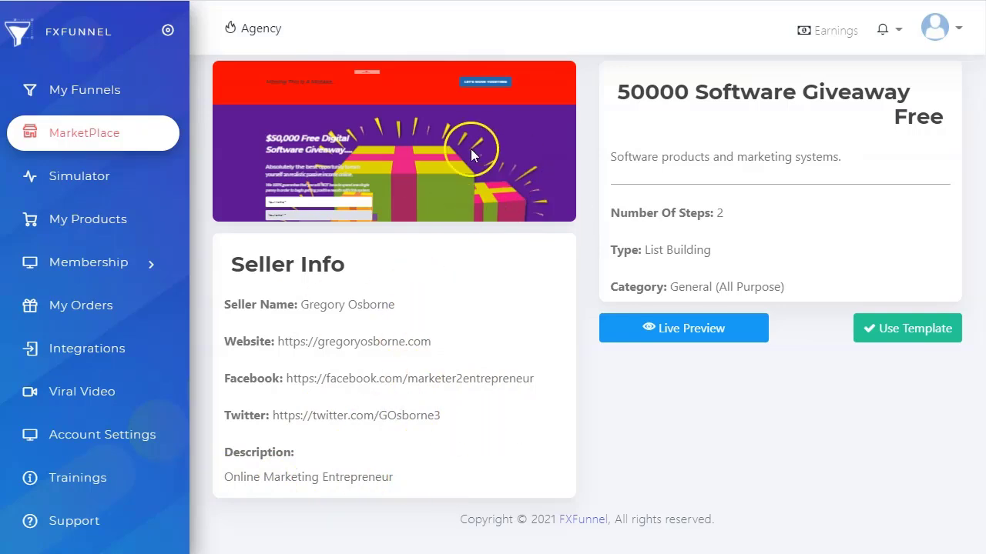
# Examine the giveaway page in live preview, from its headline and countdown header to the opt-in form
pyautogui.click(686, 328)
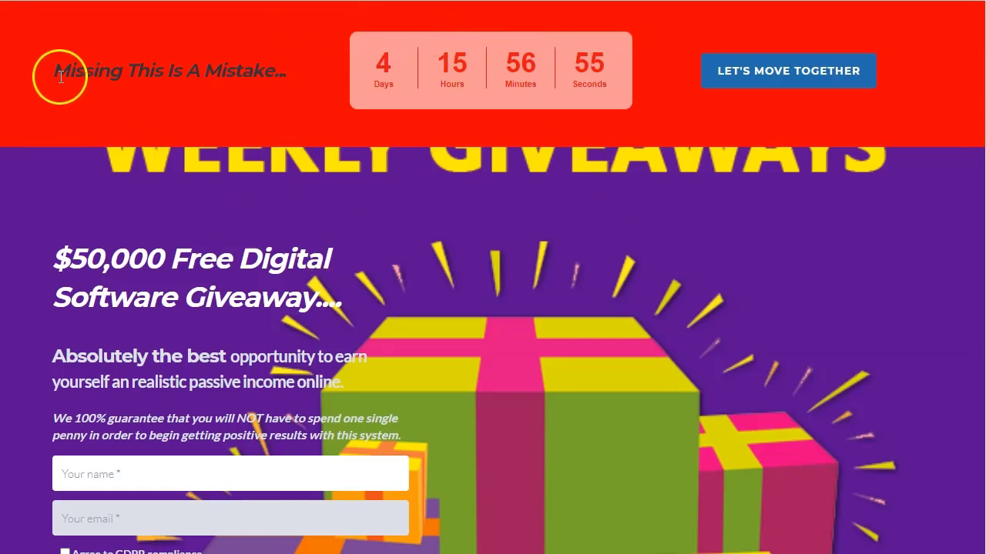
pyautogui.moveTo(51, 73); pyautogui.dragTo(309, 74)
pyautogui.click(271, 69)
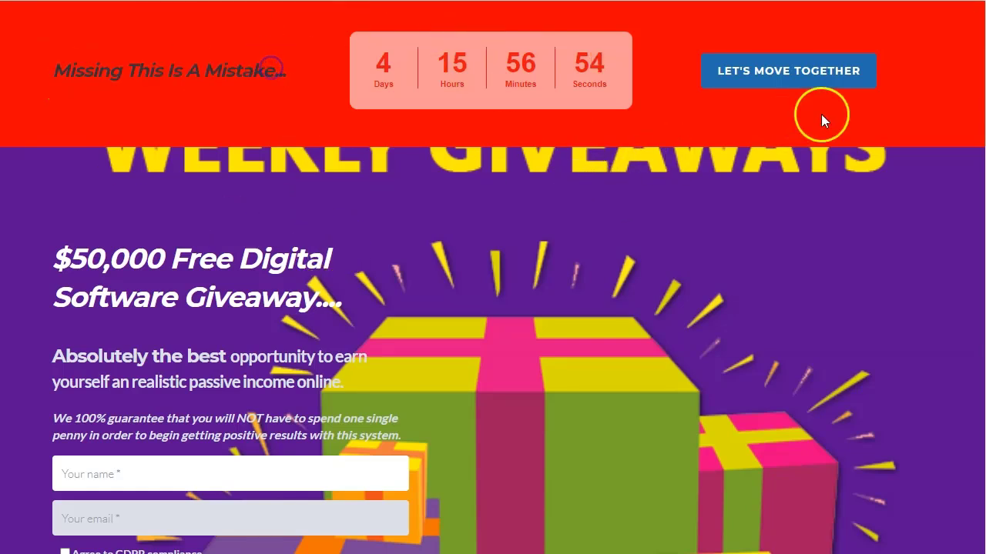
pyautogui.scroll(-2, 129, 346)
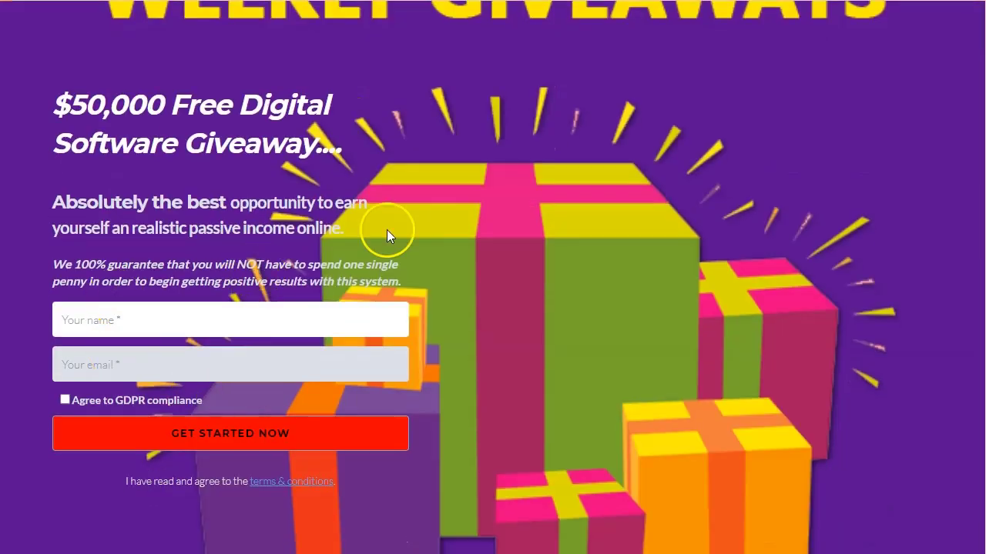
pyautogui.scroll(2, 600, 313)
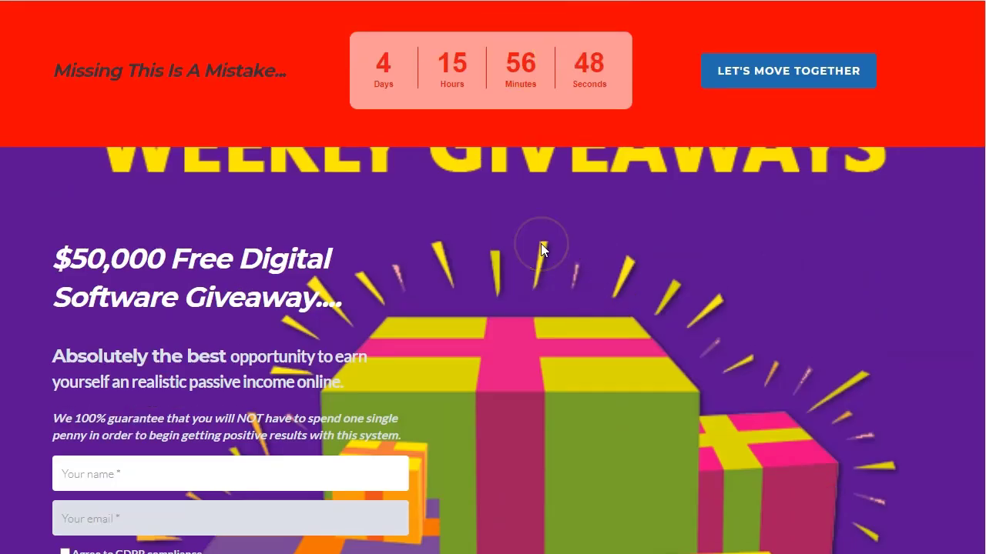
pyautogui.scroll(-2, 526, 289)
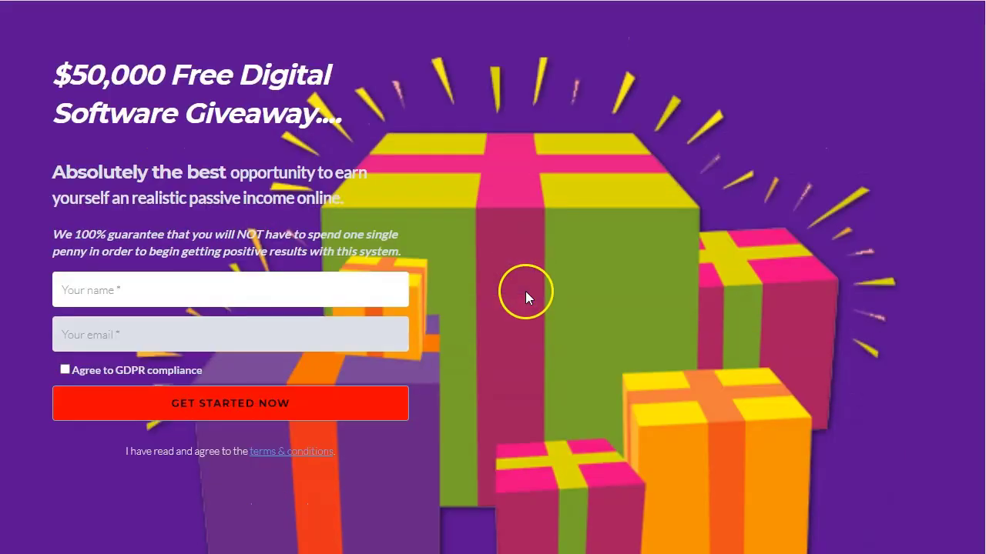
pyautogui.scroll(2, 525, 291)
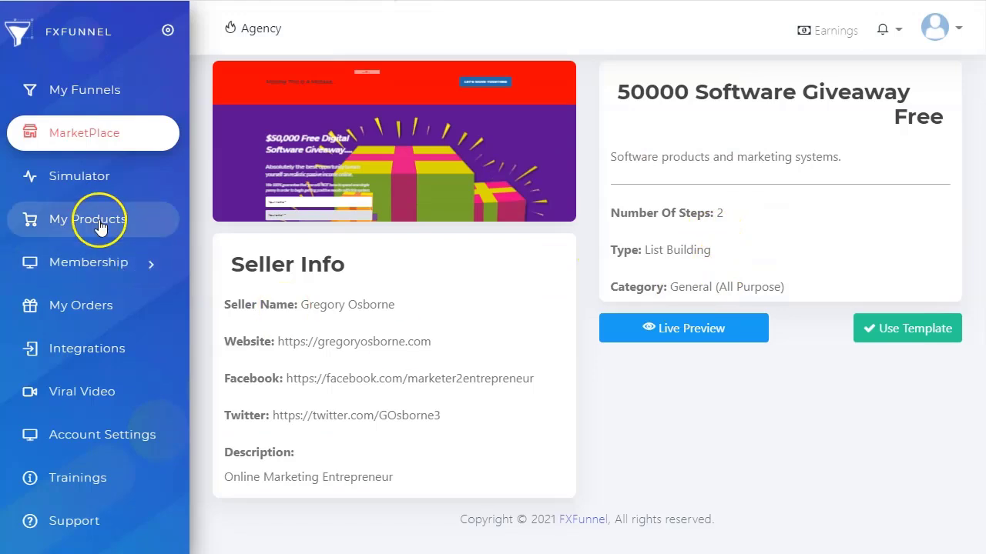
# Create a new simulation of the Emails type in the Simulator and name it test 27
pyautogui.click(79, 183)
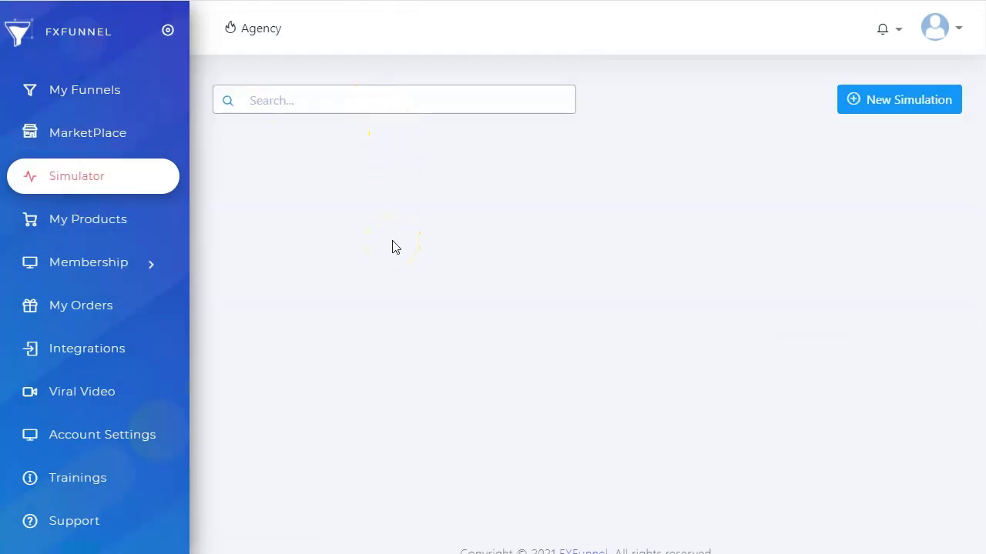
pyautogui.click(889, 108)
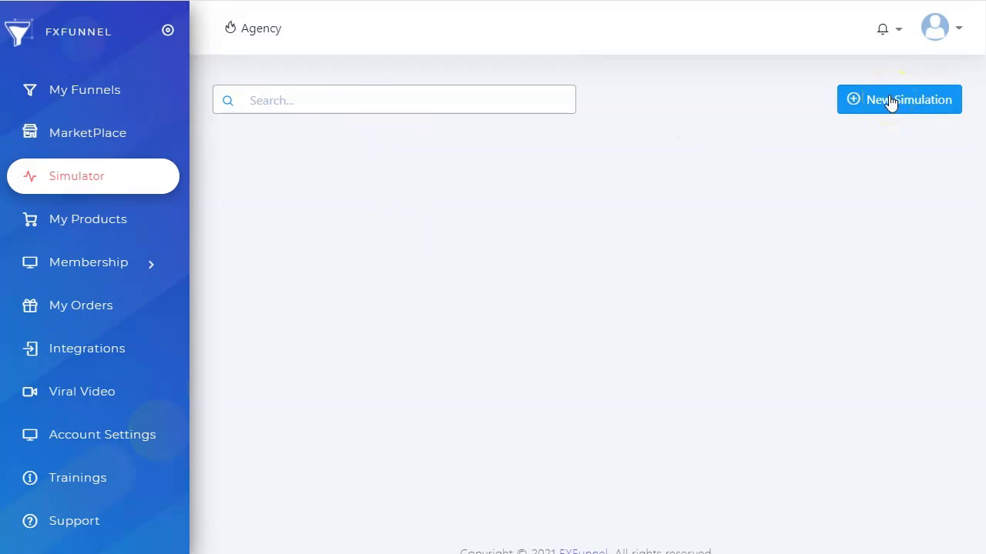
pyautogui.click(891, 101)
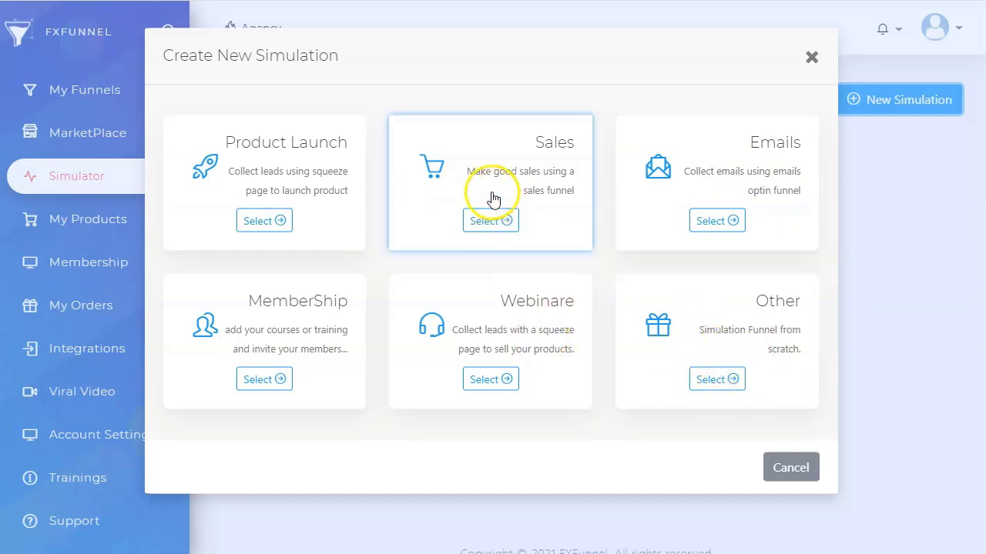
pyautogui.click(710, 156)
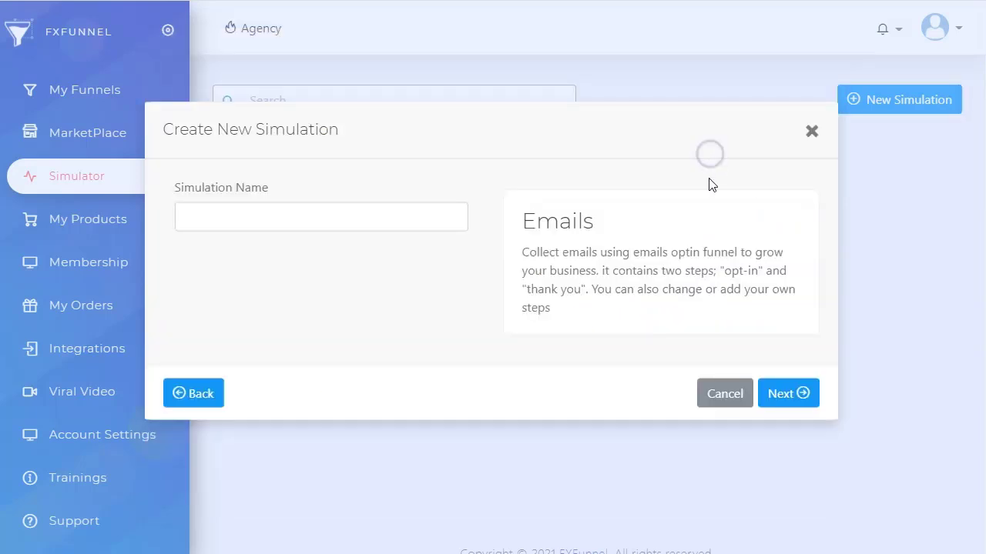
pyautogui.click(280, 219)
pyautogui.write('o')
pyautogui.write('test')
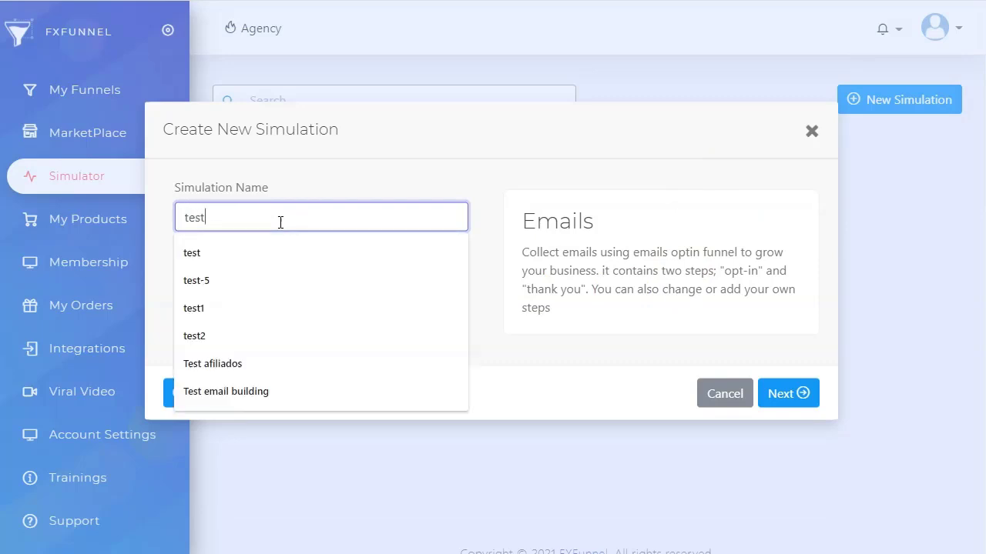
pyautogui.write(' 27')
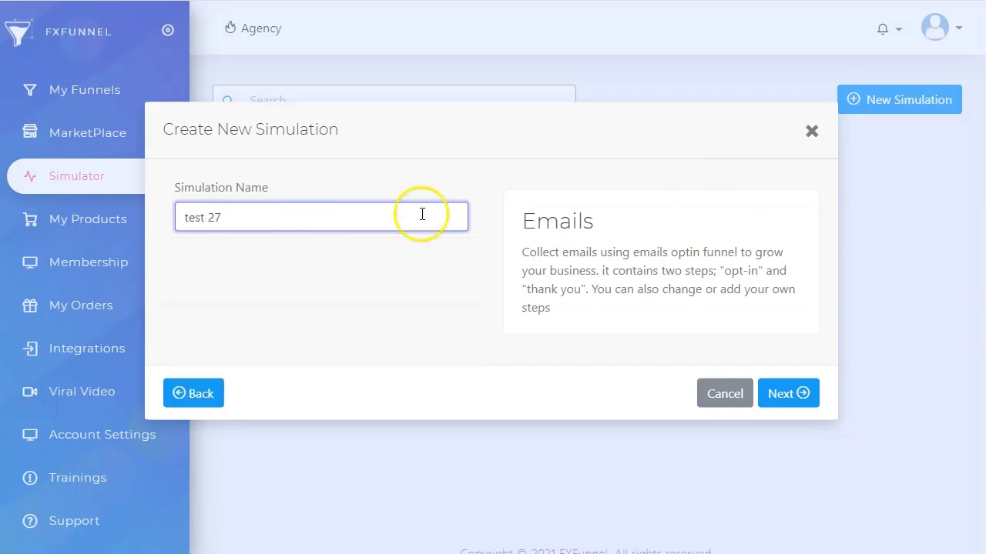
pyautogui.click(308, 344)
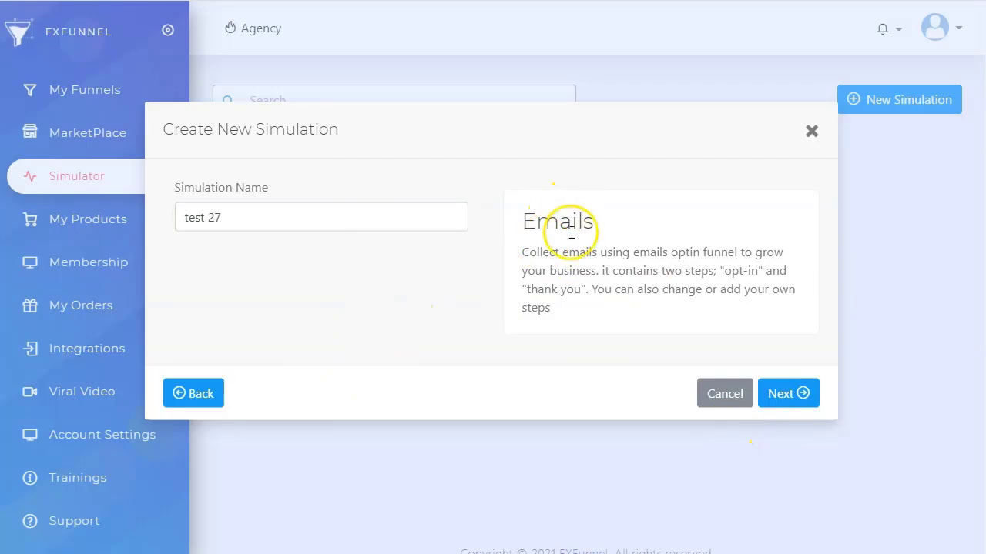
pyautogui.click(785, 397)
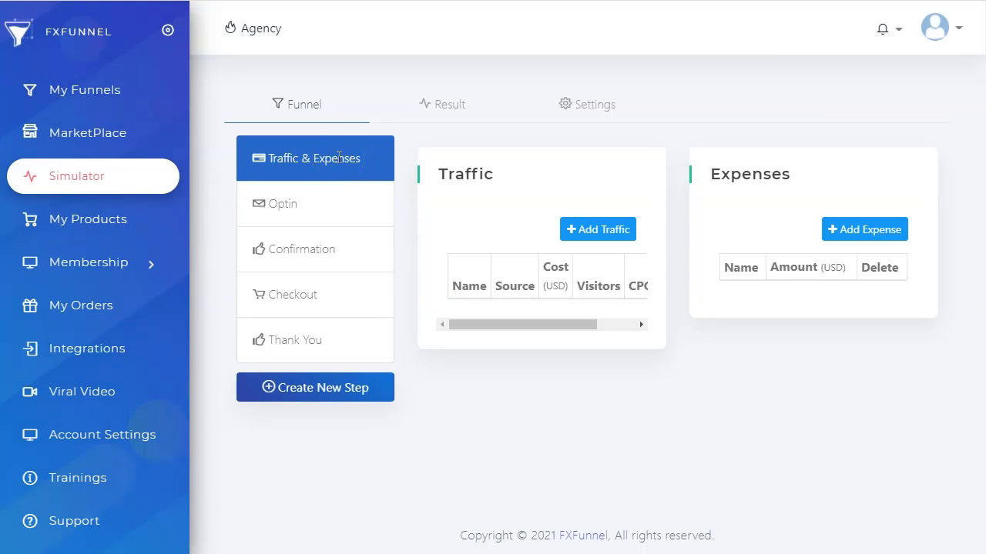
# Add a traffic campaign named facebook with source facebook, cost 100 USD, 2000 monthly visitors and CPC 0,5 USD
pyautogui.click(593, 231)
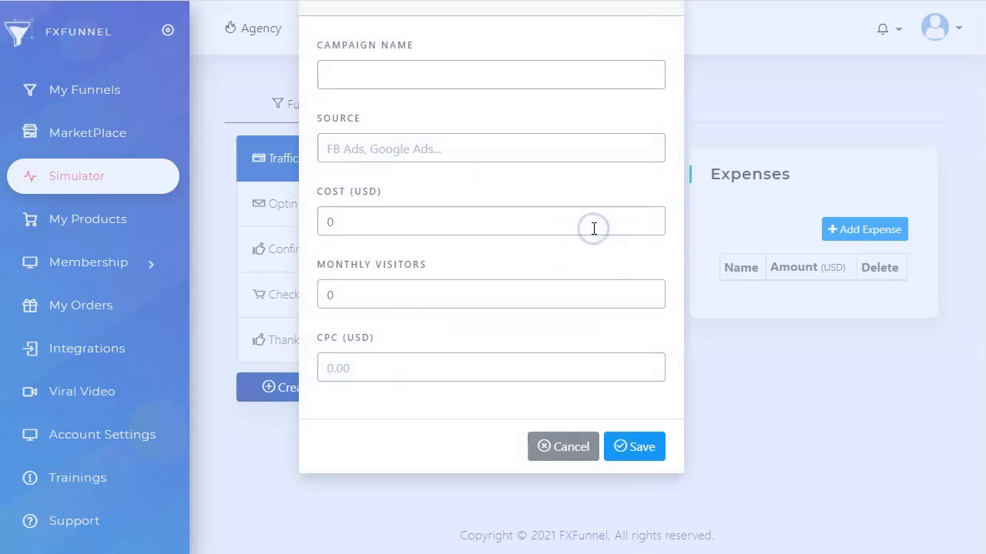
pyautogui.click(395, 79)
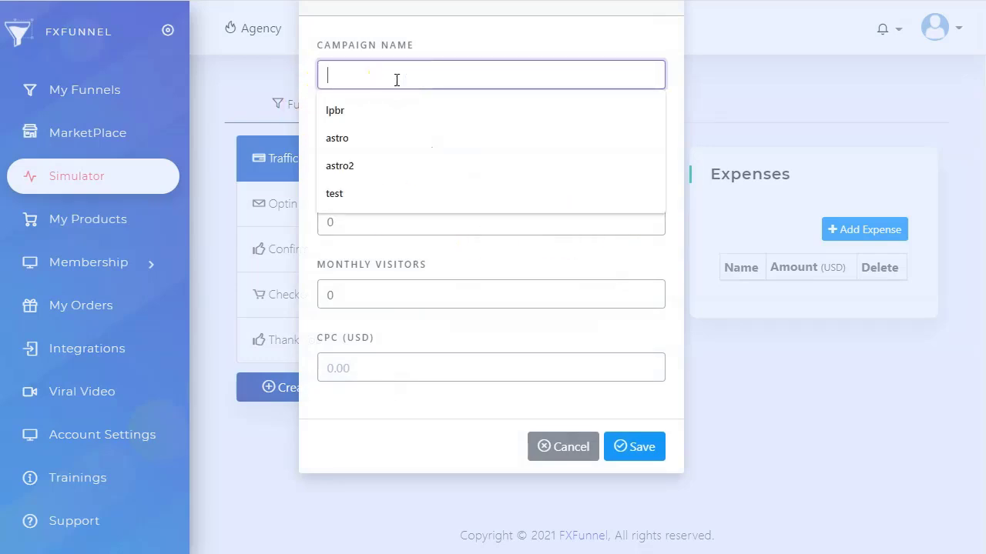
pyautogui.write('fa')
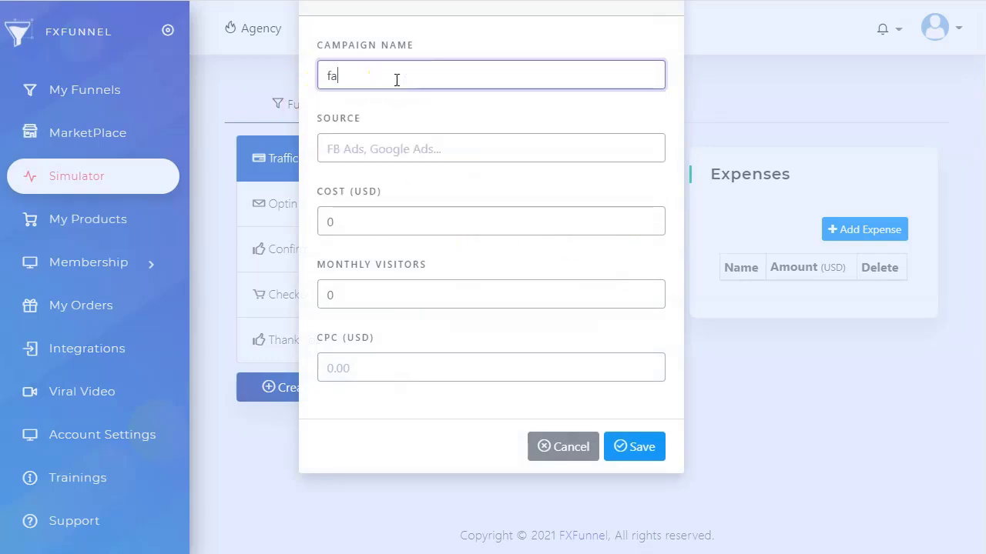
pyautogui.write('cebook')
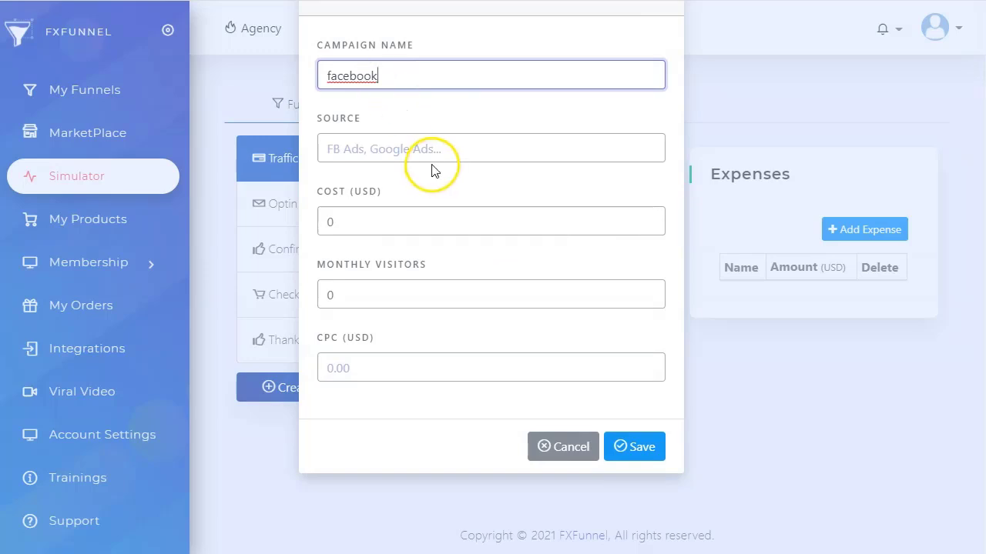
pyautogui.click(431, 148)
pyautogui.click(346, 183)
pyautogui.moveTo(345, 223); pyautogui.dragTo(313, 225)
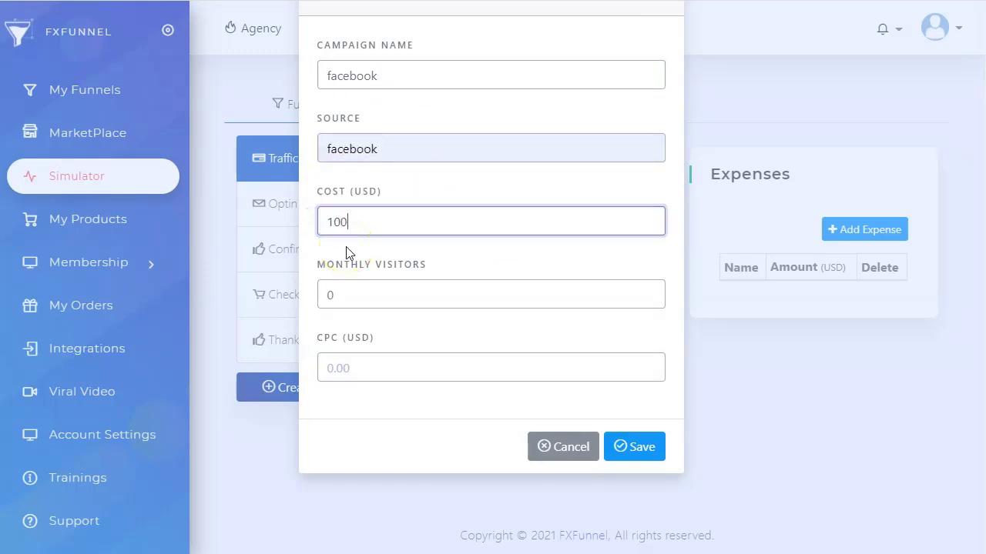
pyautogui.moveTo(370, 301); pyautogui.dragTo(287, 304)
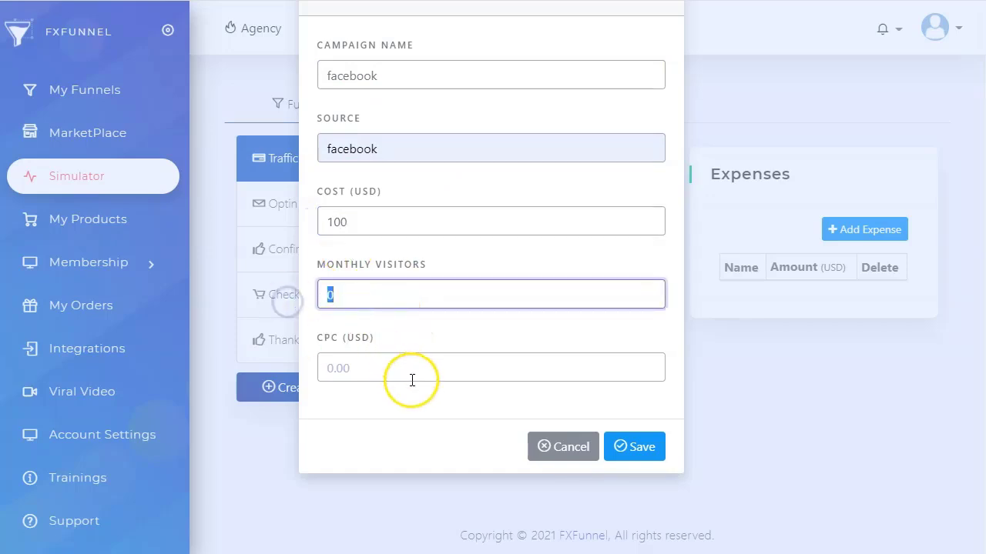
pyautogui.write('2000')
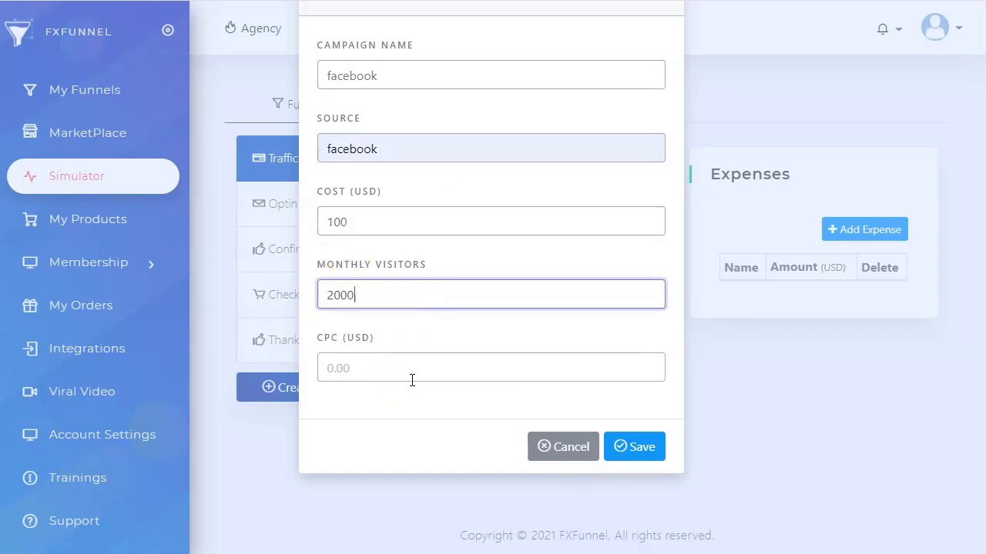
pyautogui.click(408, 368)
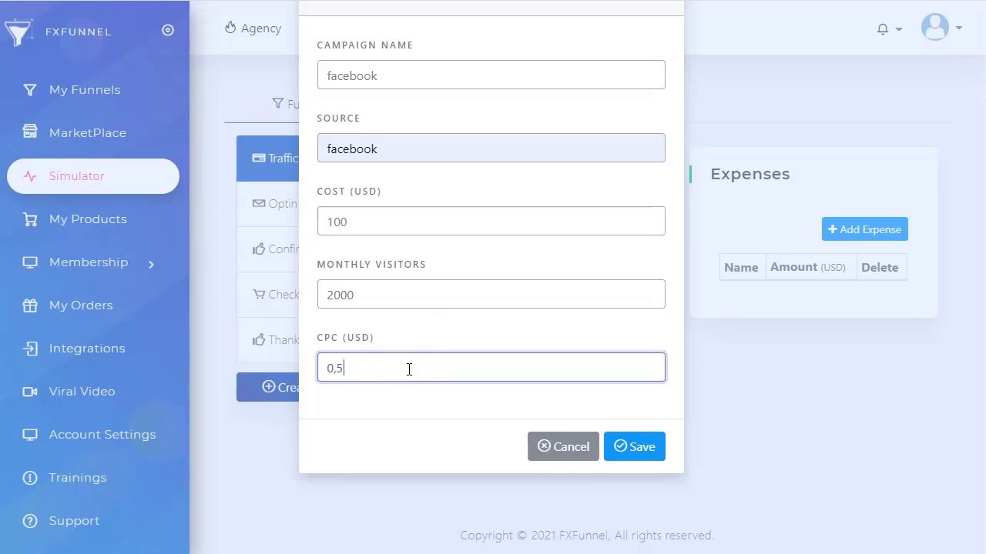
pyautogui.click(631, 447)
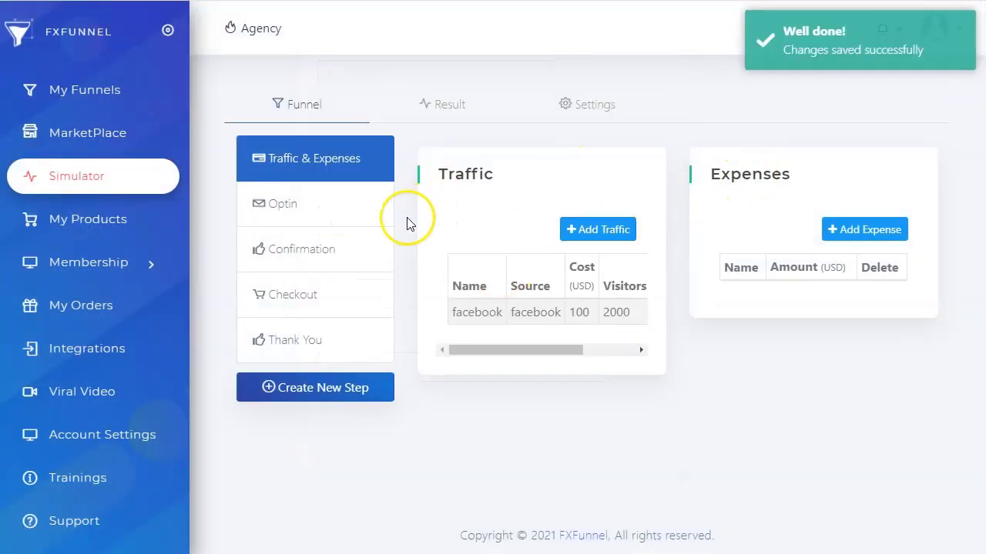
# Add an expense named asistente with an amount of 50 to the simulation
pyautogui.click(861, 231)
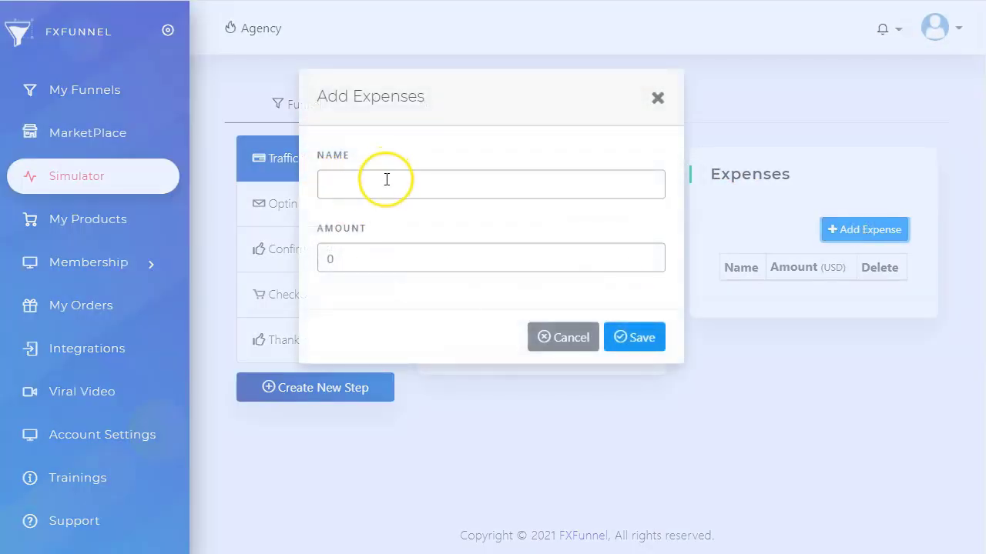
pyautogui.click(386, 180)
pyautogui.write('a')
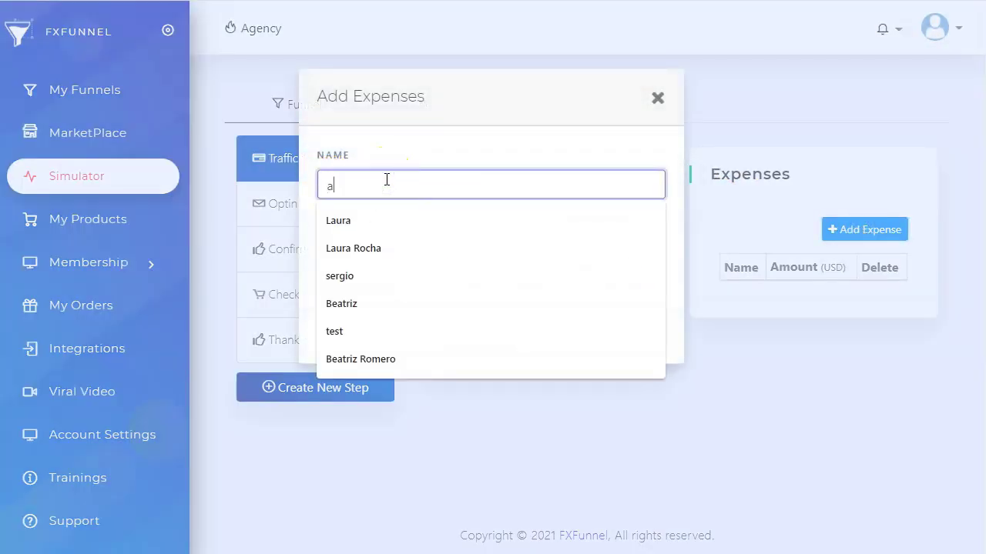
pyautogui.write('sistente')
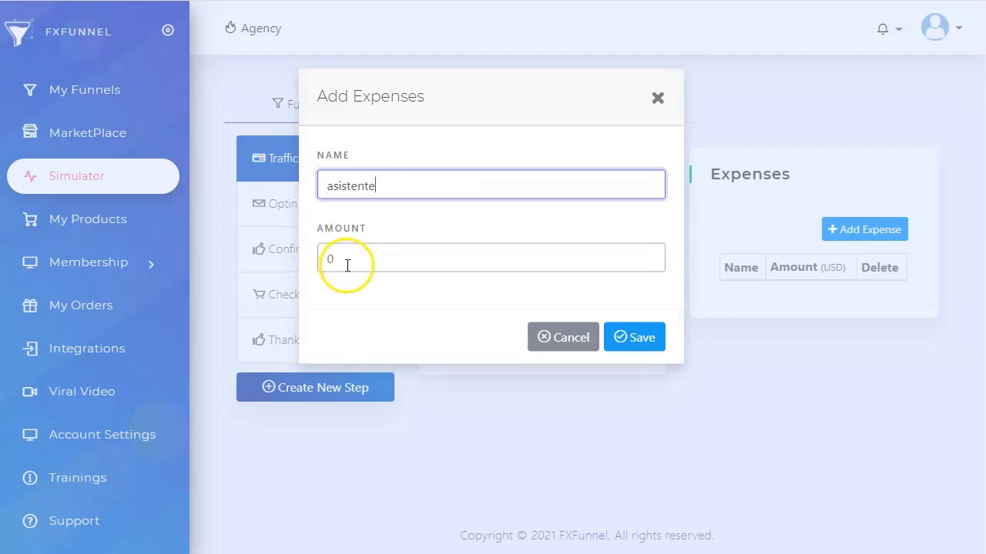
pyautogui.doubleClick(318, 265)
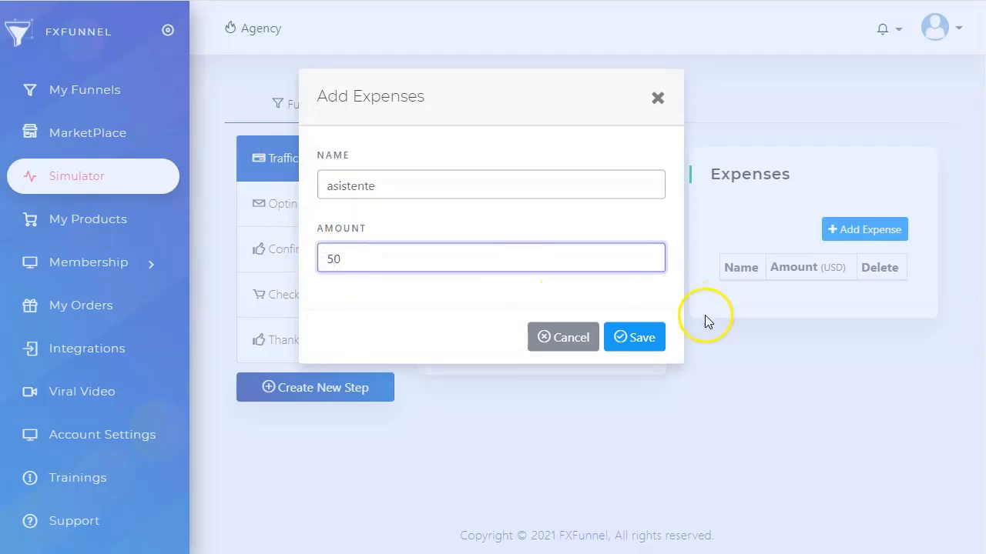
pyautogui.write('50')
pyautogui.click(640, 340)
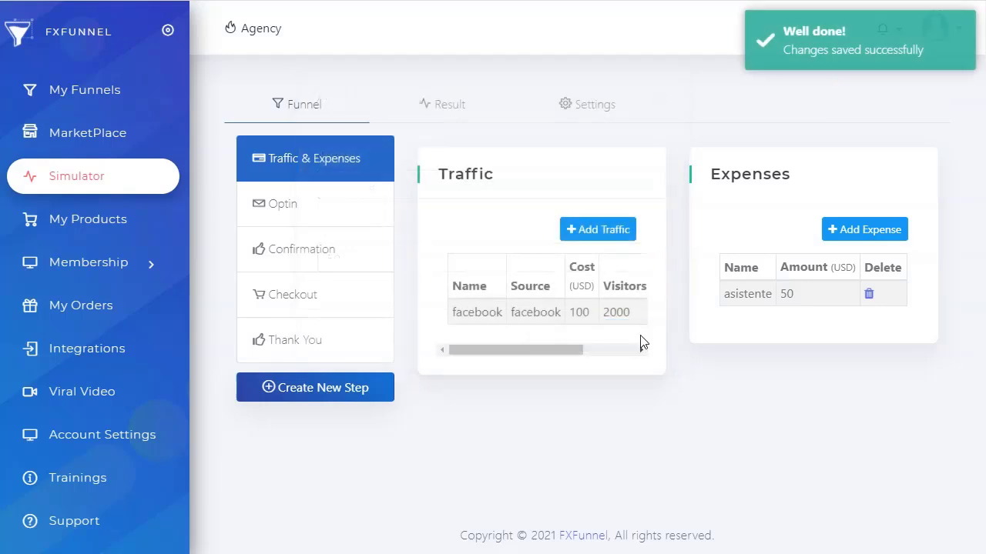
# Add a second expense named otros with an amount of 50 to the simulation
pyautogui.click(851, 231)
pyautogui.click(852, 231)
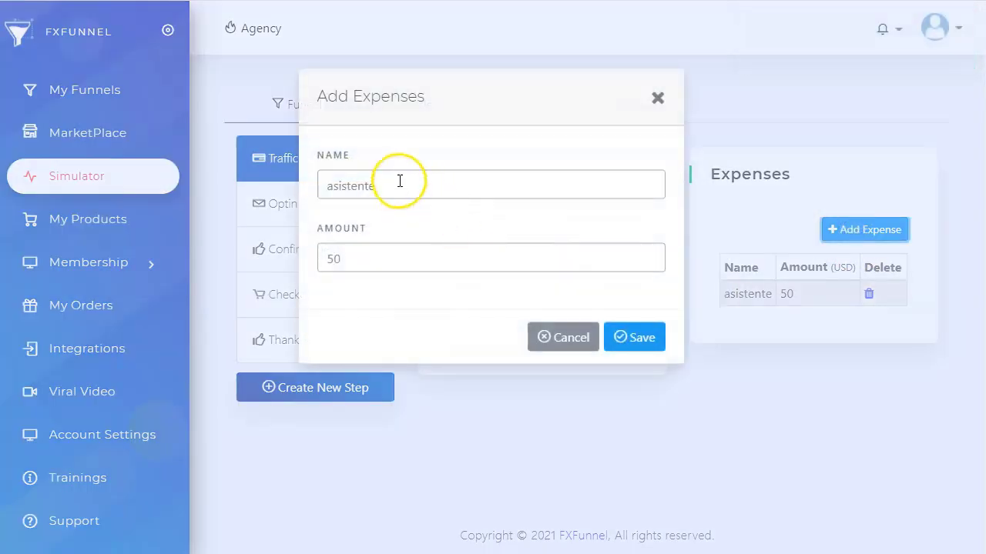
pyautogui.moveTo(383, 186); pyautogui.dragTo(279, 187)
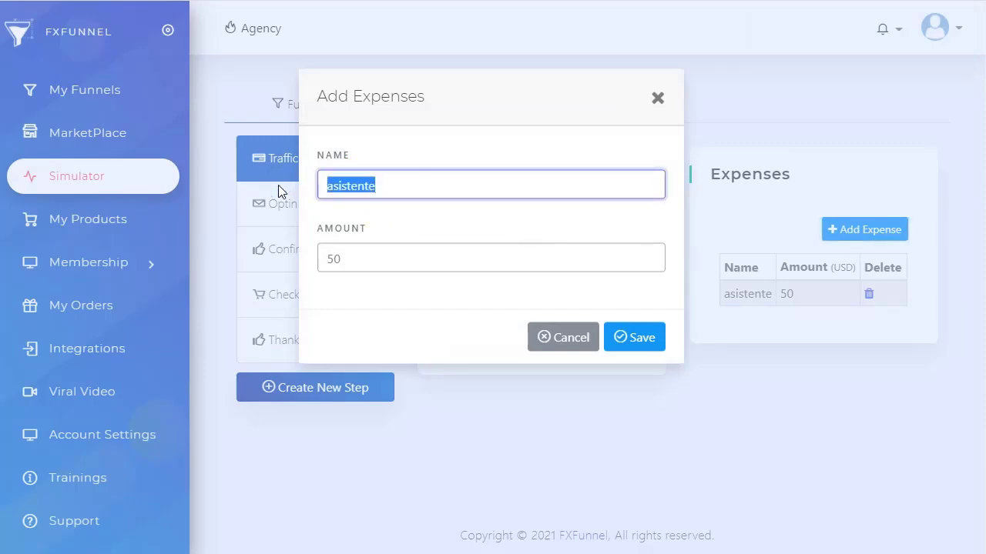
pyautogui.write('otros')
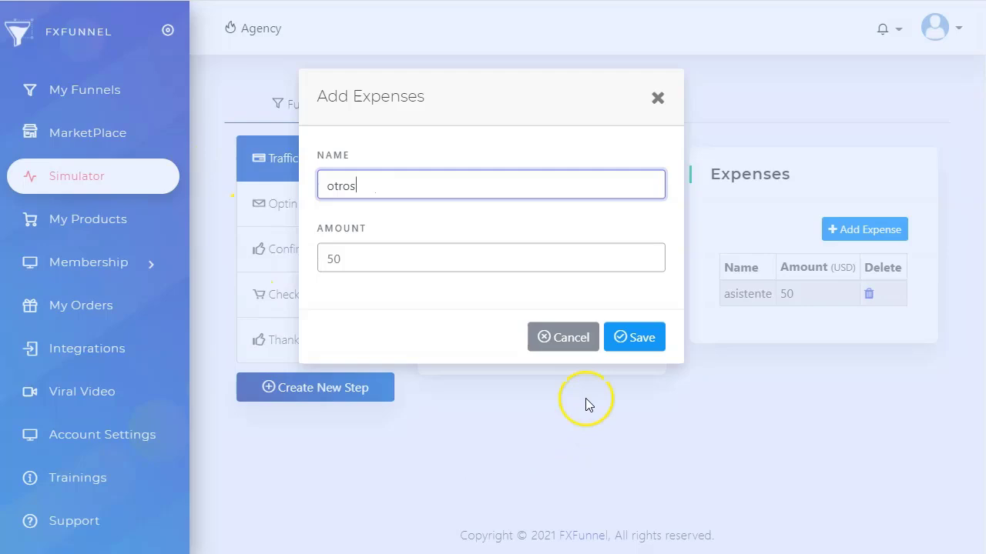
pyautogui.click(638, 337)
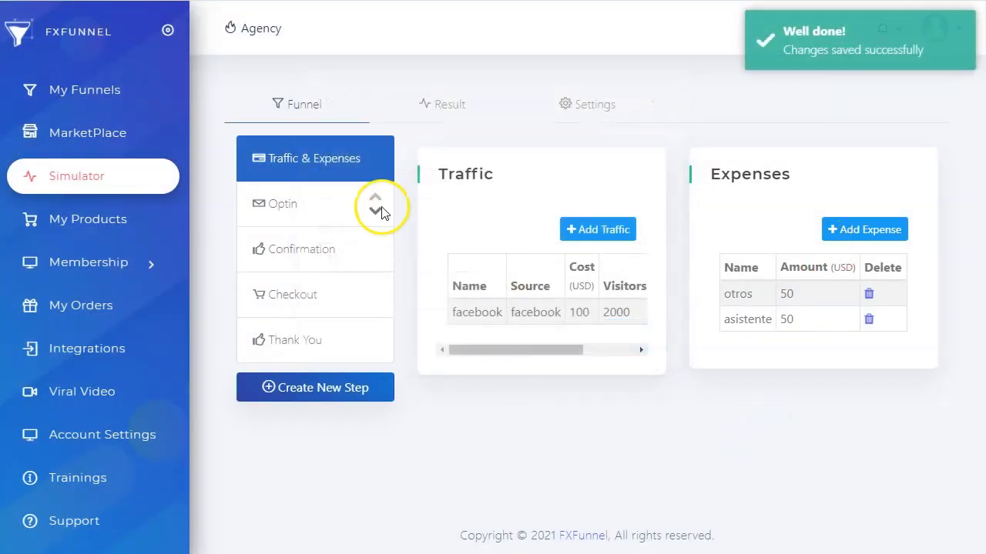
# Set the Optin page's conversion rate to 5% and save it
pyautogui.click(271, 216)
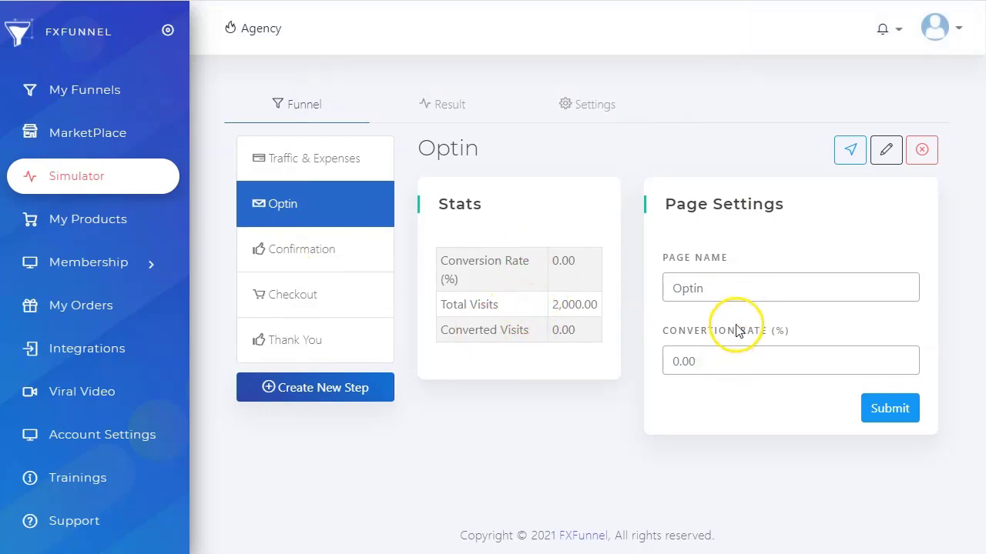
pyautogui.moveTo(706, 364); pyautogui.dragTo(646, 368)
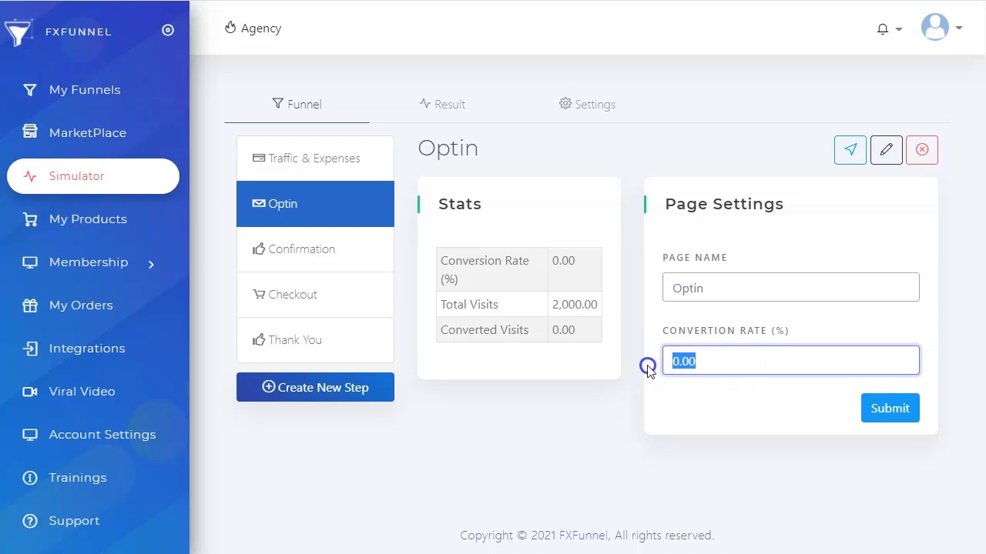
pyautogui.write('5')
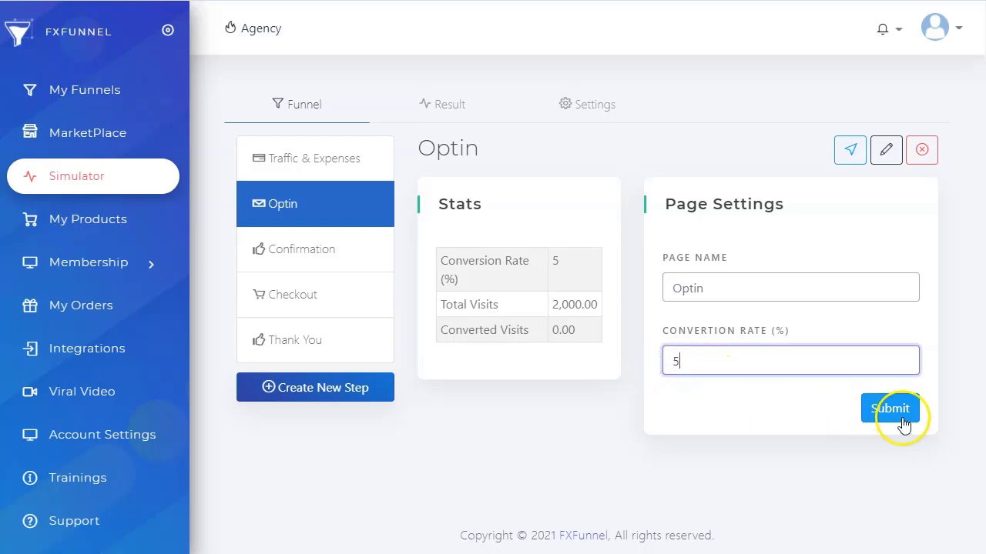
pyautogui.click(889, 408)
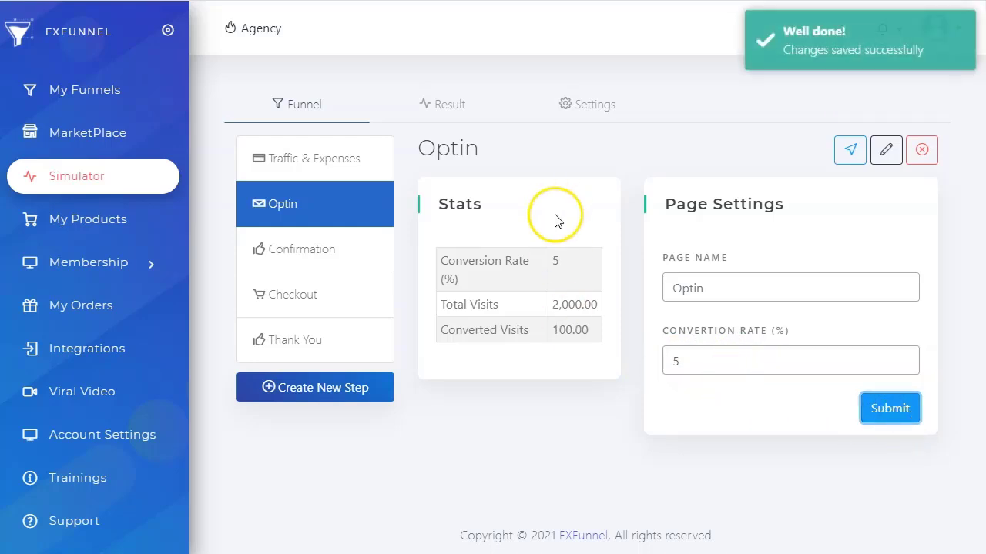
# Set the Confirmation page's conversion rate to 20% and save it
pyautogui.click(292, 252)
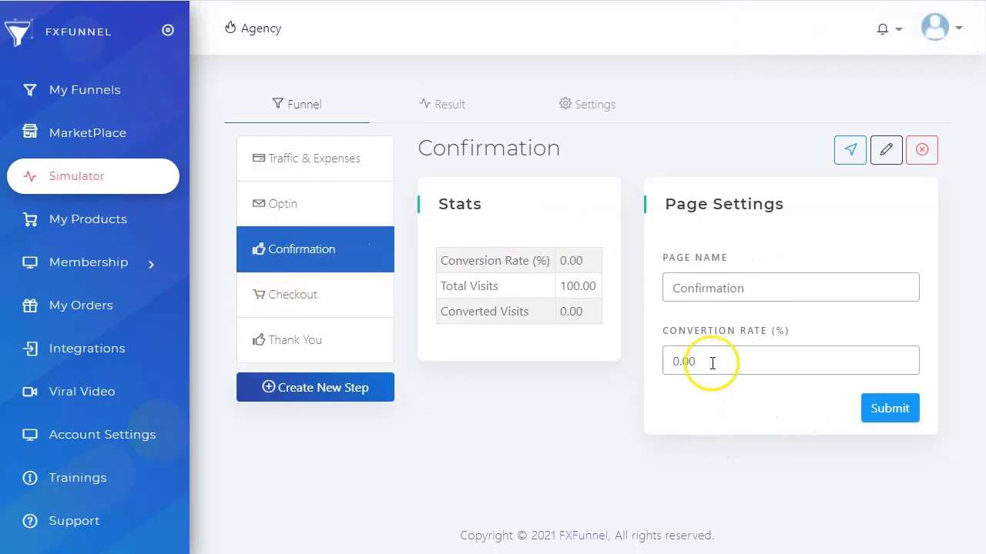
pyautogui.moveTo(711, 361); pyautogui.dragTo(625, 367)
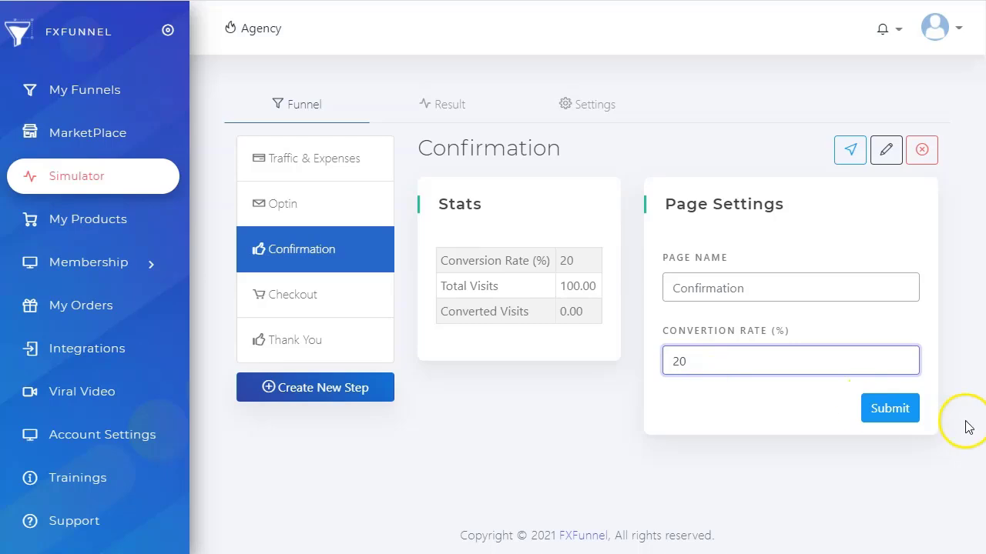
pyautogui.click(888, 409)
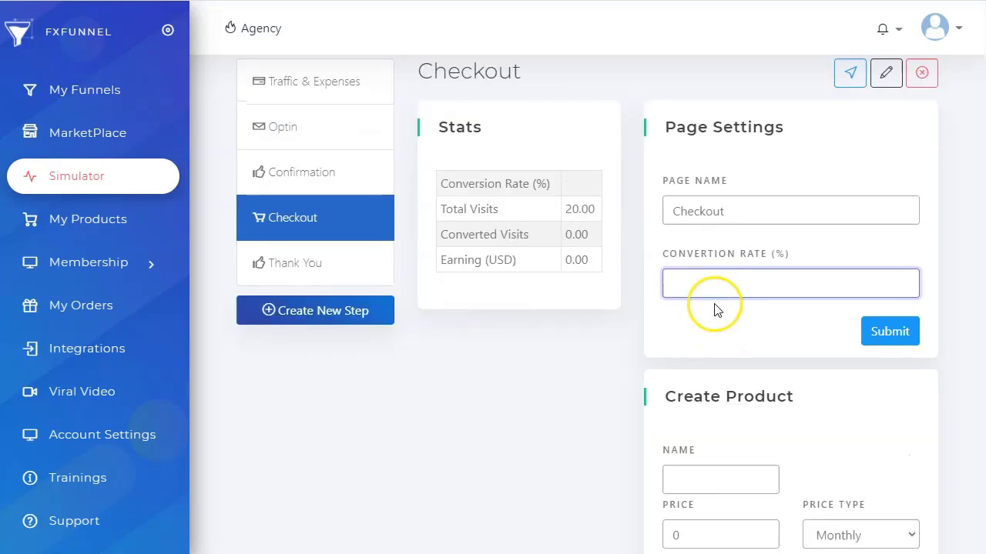
# Set the Checkout page's conversion rate to 10% and save it
pyautogui.click(703, 279)
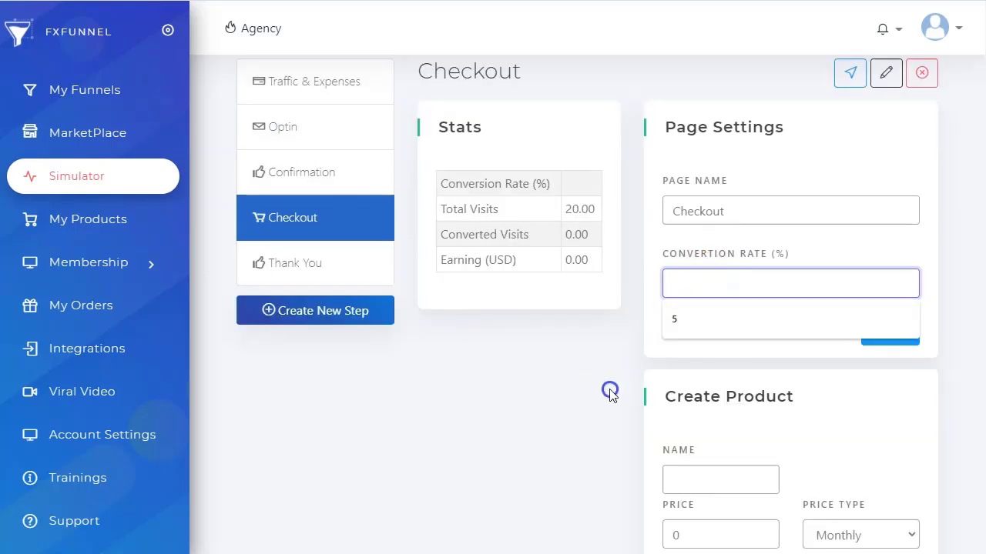
pyautogui.click(746, 284)
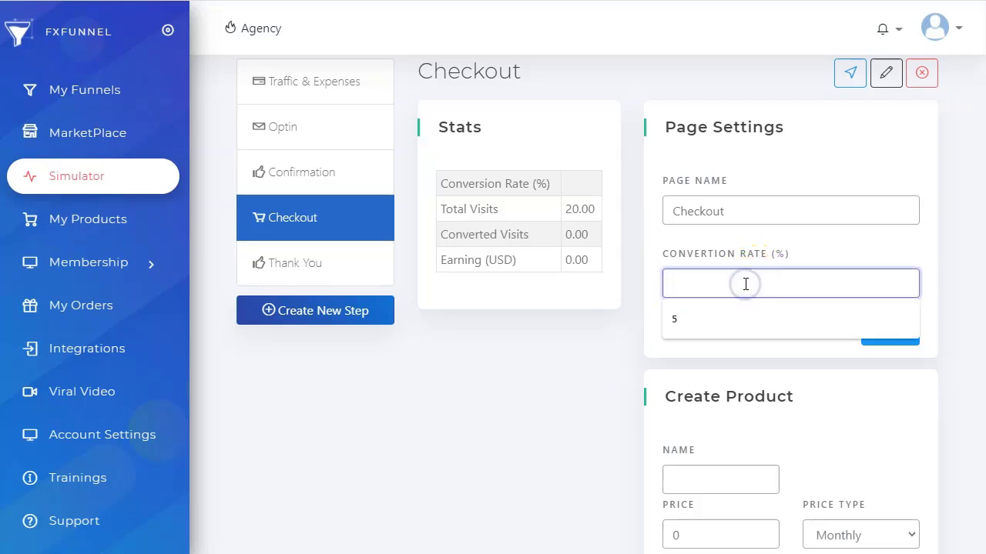
pyautogui.write('10')
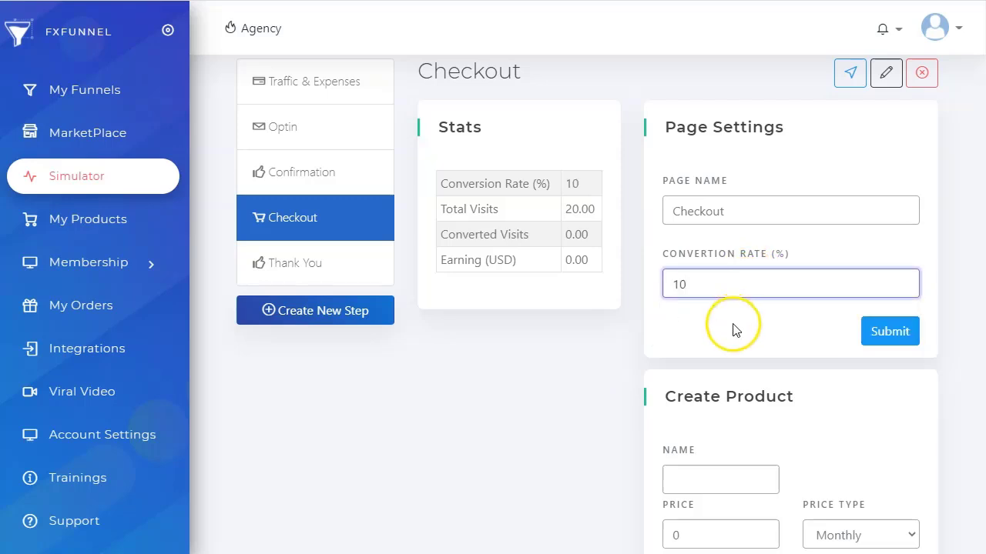
pyautogui.click(889, 334)
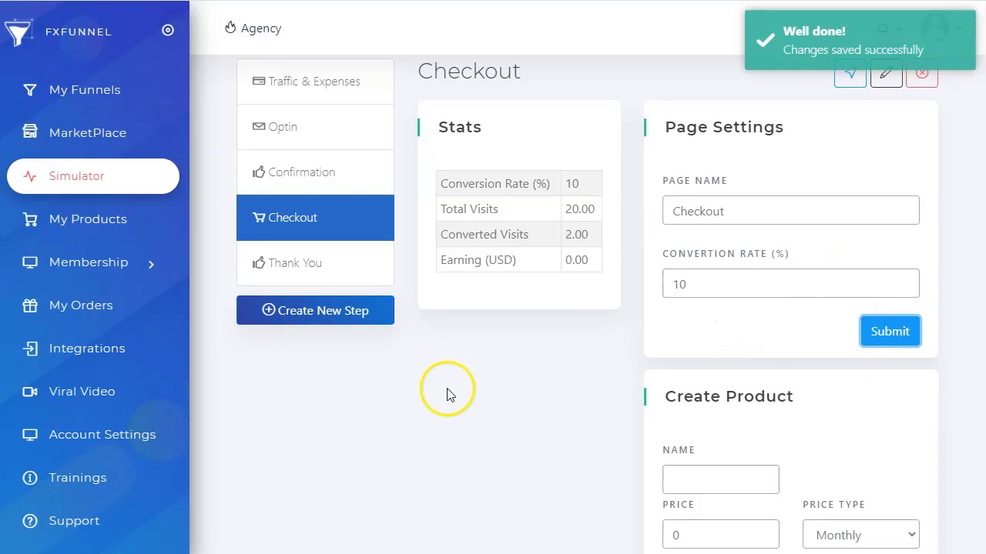
# Set the Thank You page's conversion rate to 100% and save it
pyautogui.scroll(-2, 451, 385)
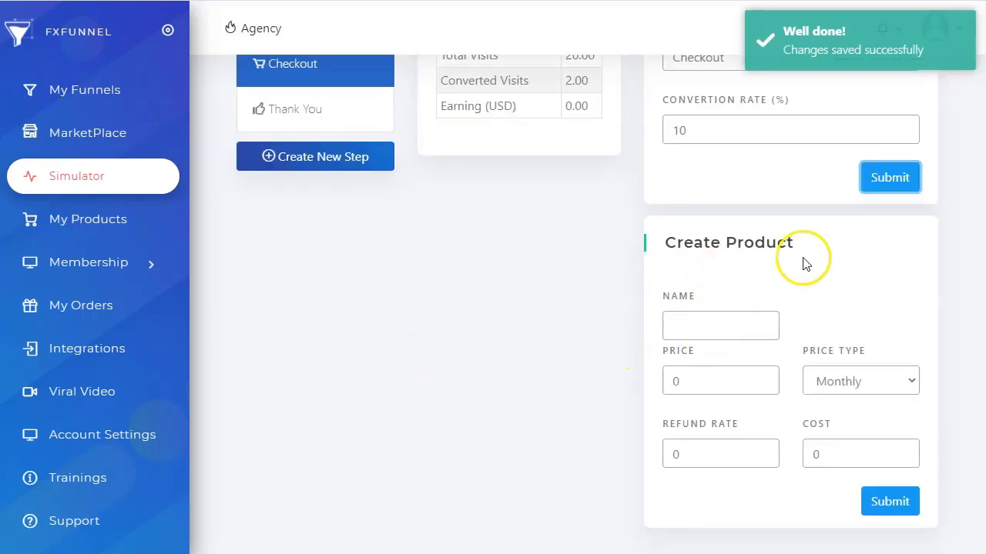
pyautogui.scroll(1, 839, 393)
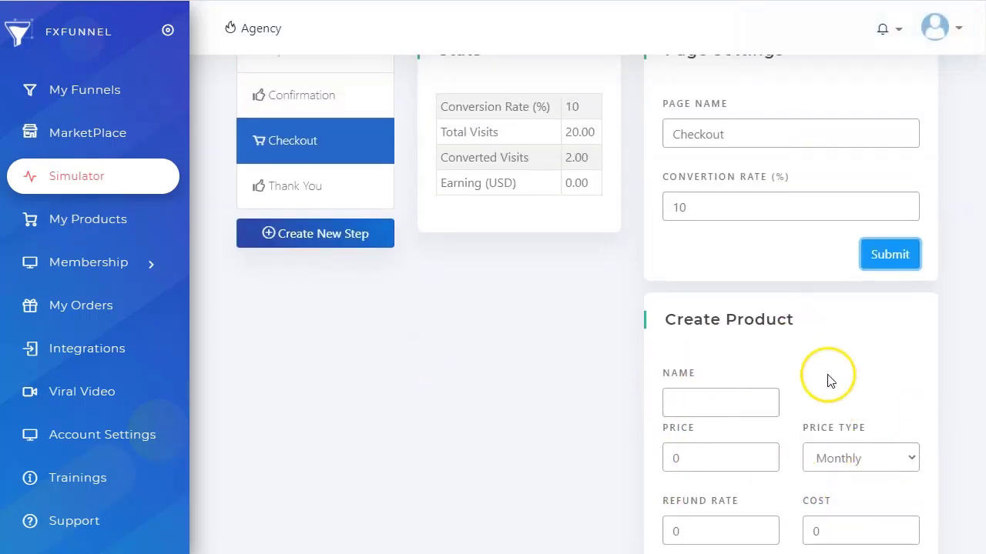
pyautogui.click(322, 191)
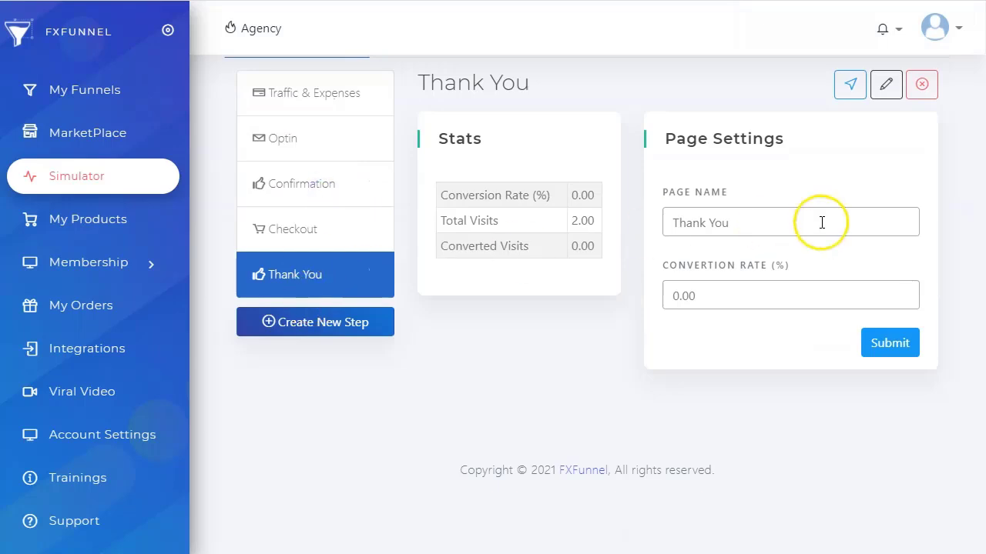
pyautogui.moveTo(700, 298); pyautogui.dragTo(653, 302)
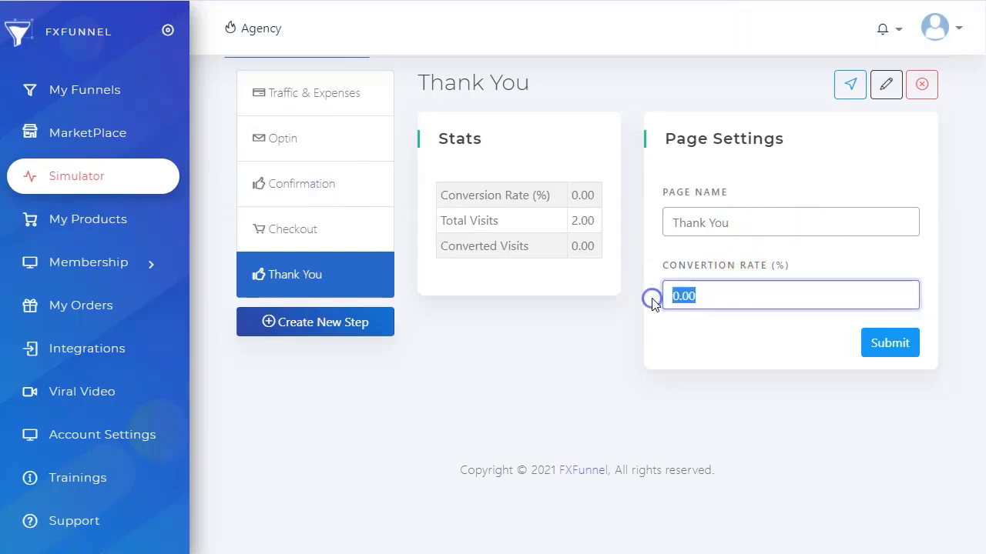
pyautogui.write('100')
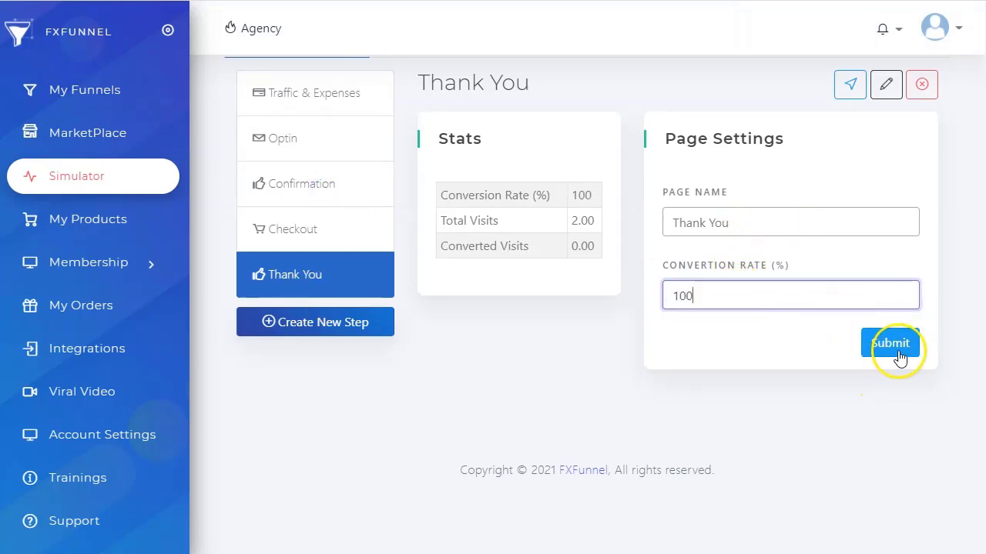
pyautogui.click(893, 344)
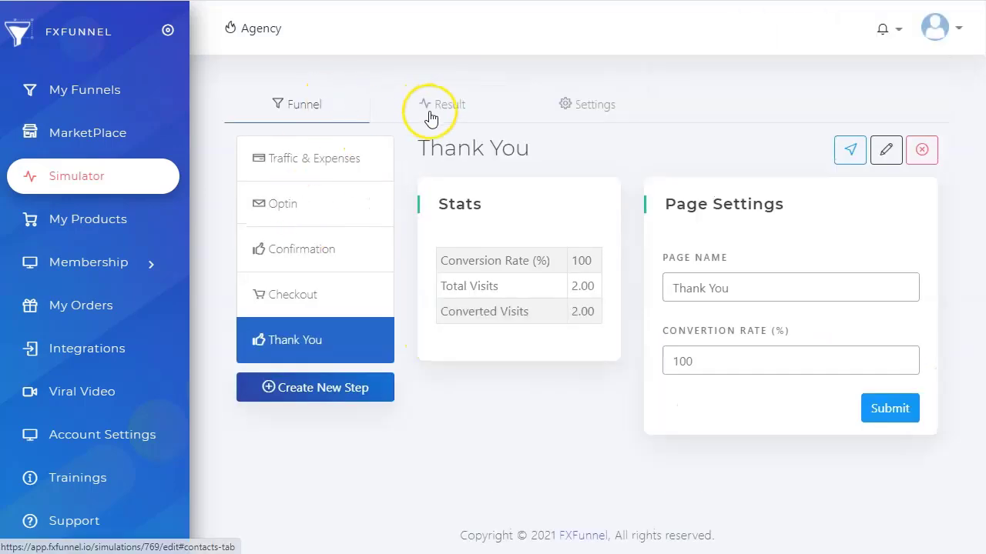
# Review the simulation's results, from revenue, cost and profit to the traffic and expenses tables
pyautogui.click(458, 111)
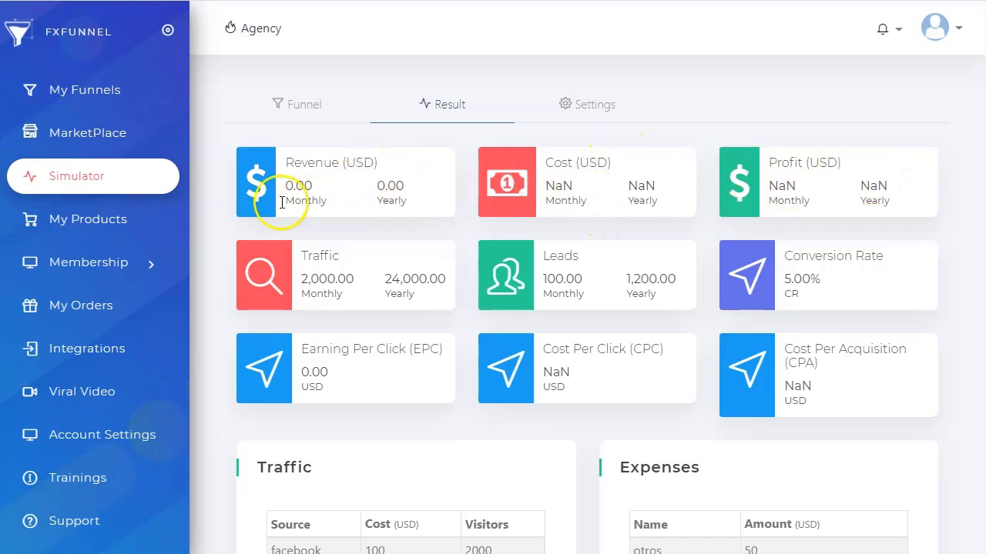
pyautogui.scroll(-1, 707, 193)
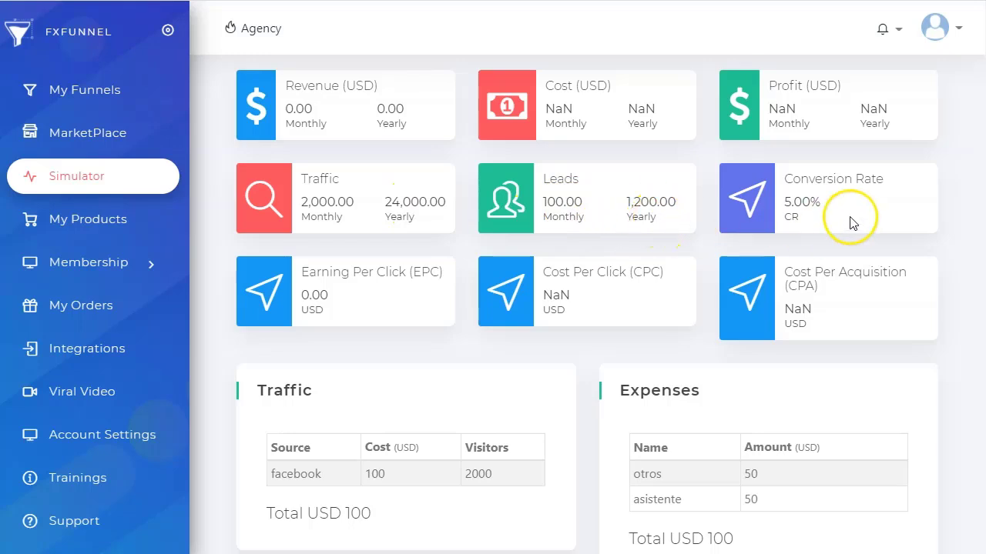
pyautogui.scroll(-1, 333, 300)
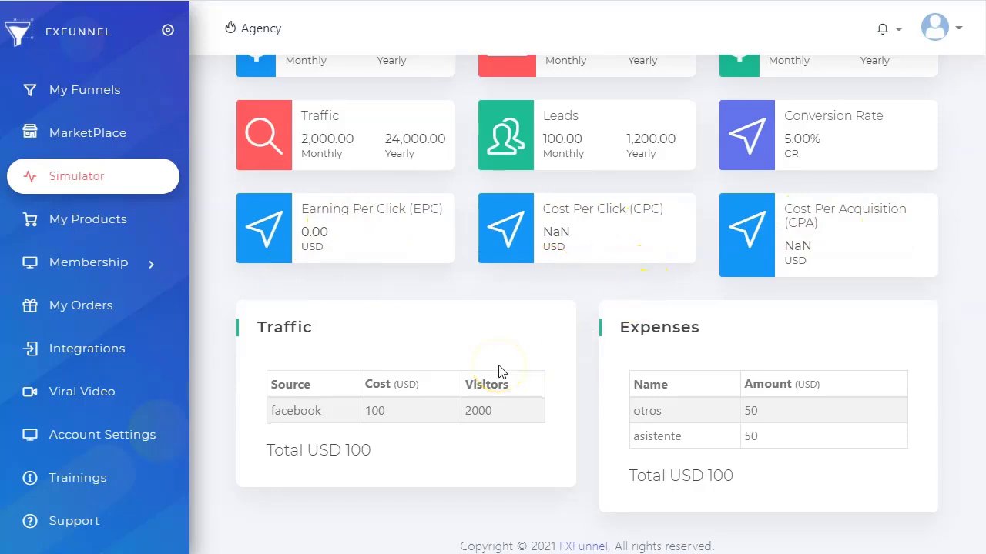
pyautogui.scroll(2, 499, 371)
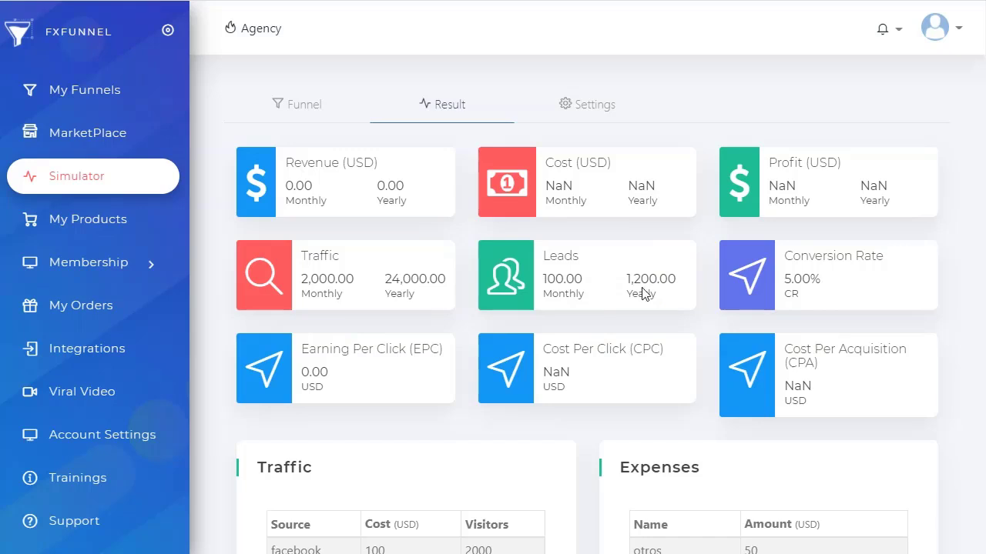
# View the membership area's members listing and the orders list
pyautogui.click(59, 262)
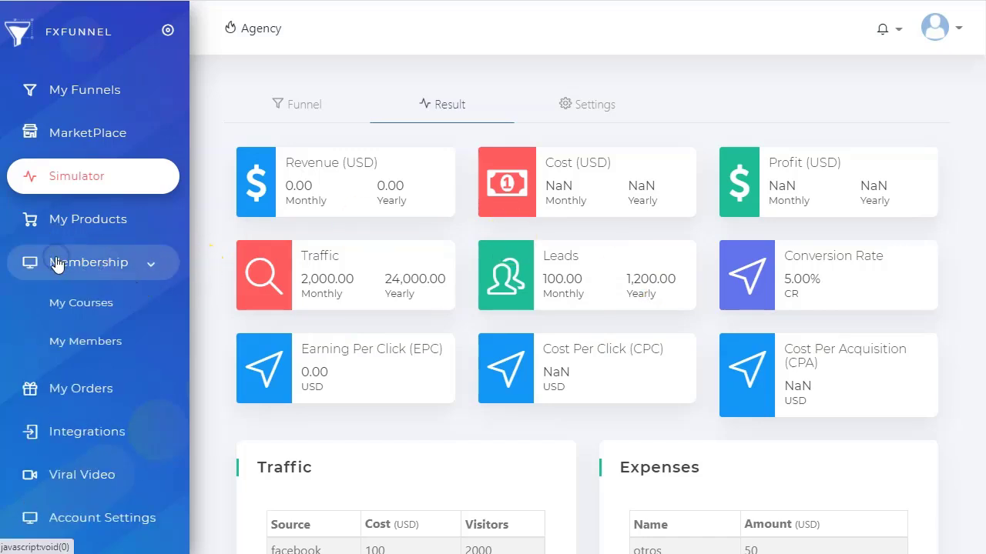
pyautogui.click(71, 312)
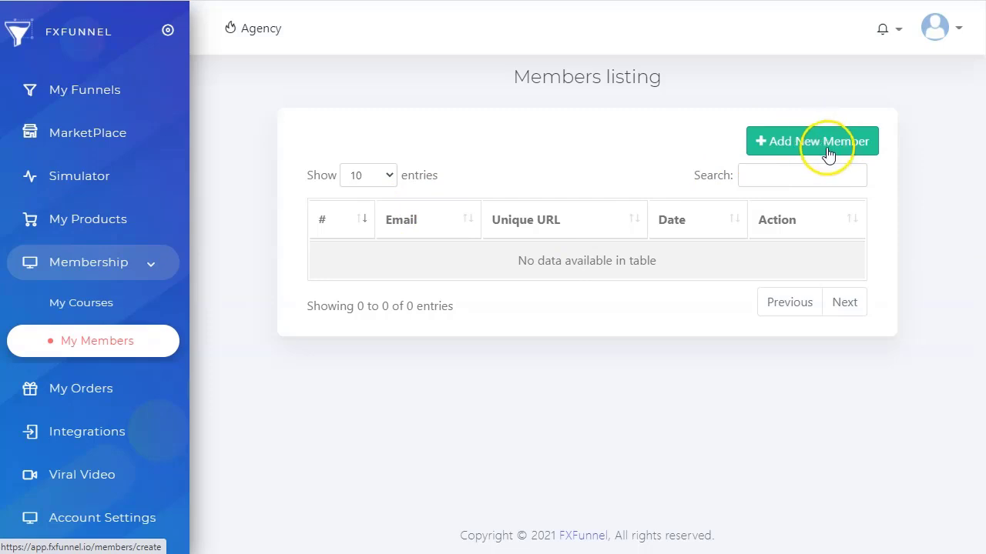
pyautogui.scroll(-1, 92, 339)
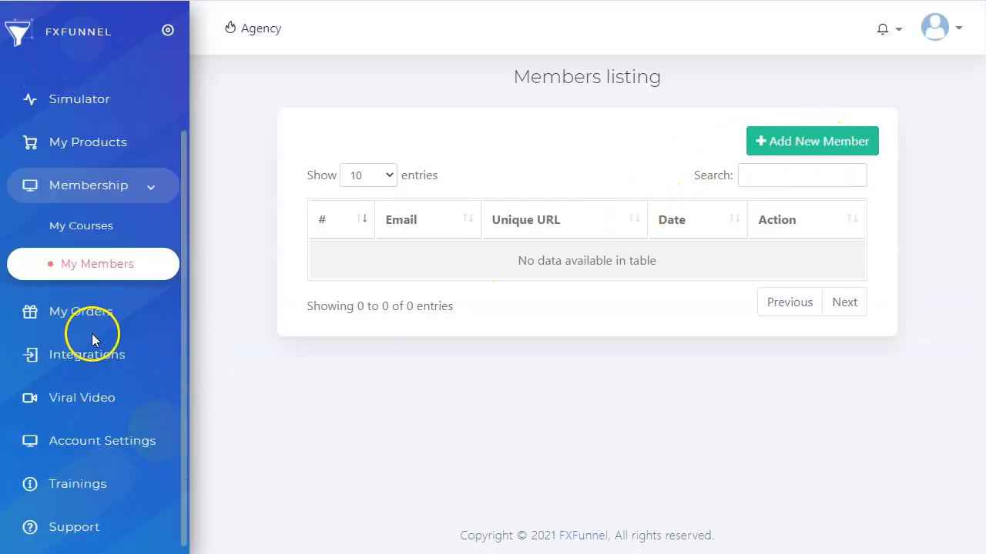
pyautogui.click(75, 310)
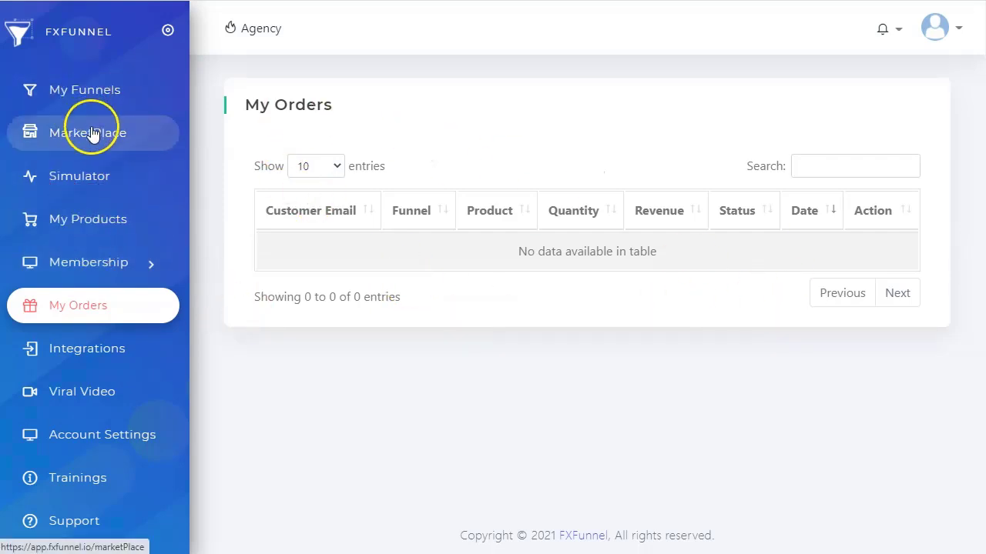
# Browse the available integrations, covering the analytics services and the mailing auto-responders
pyautogui.click(97, 352)
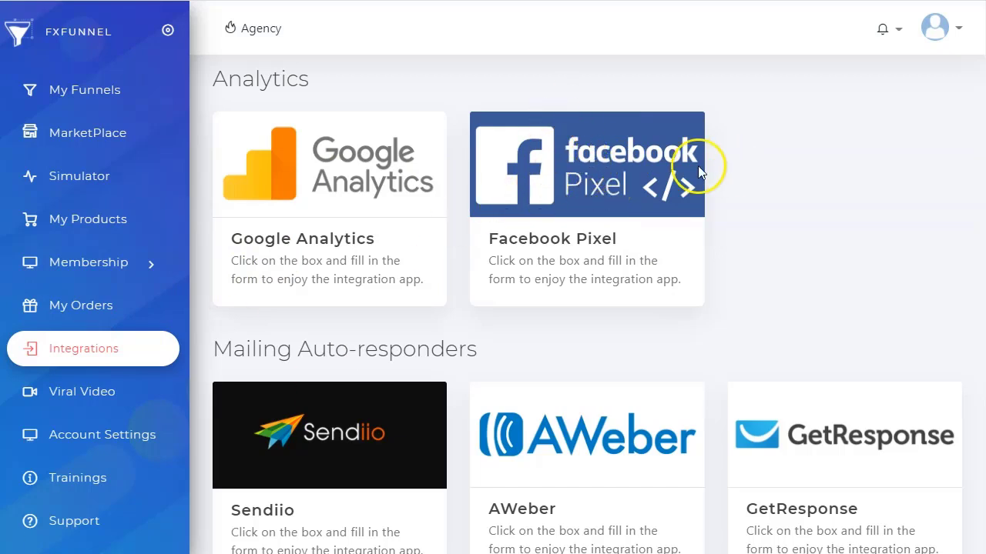
pyautogui.scroll(-3, 341, 238)
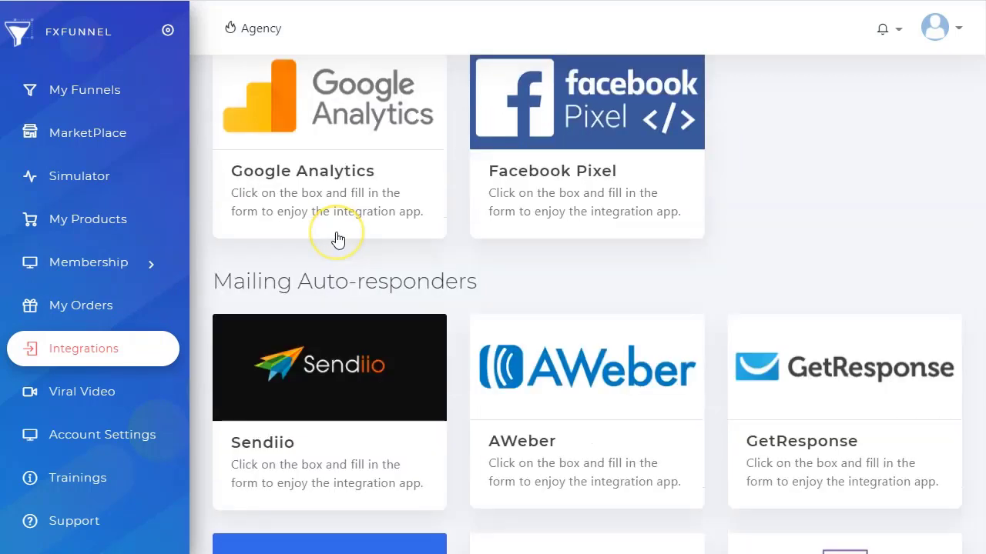
pyautogui.scroll(3, 342, 238)
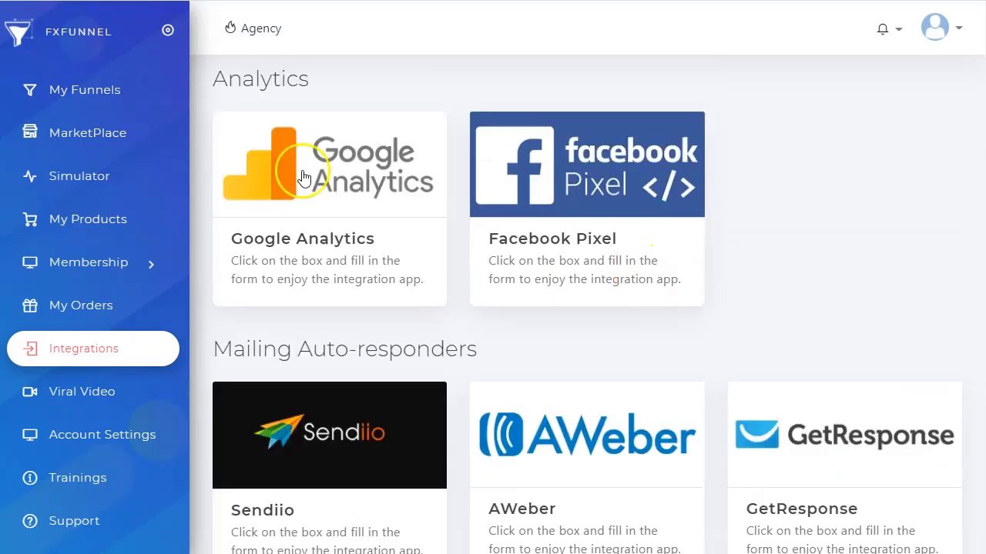
pyautogui.scroll(-1, 496, 197)
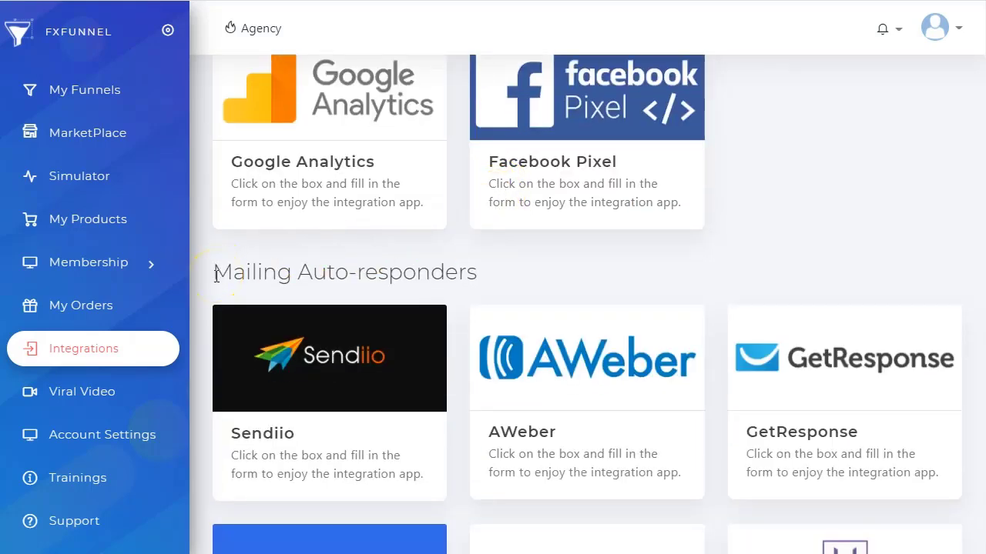
pyautogui.scroll(-2, 566, 277)
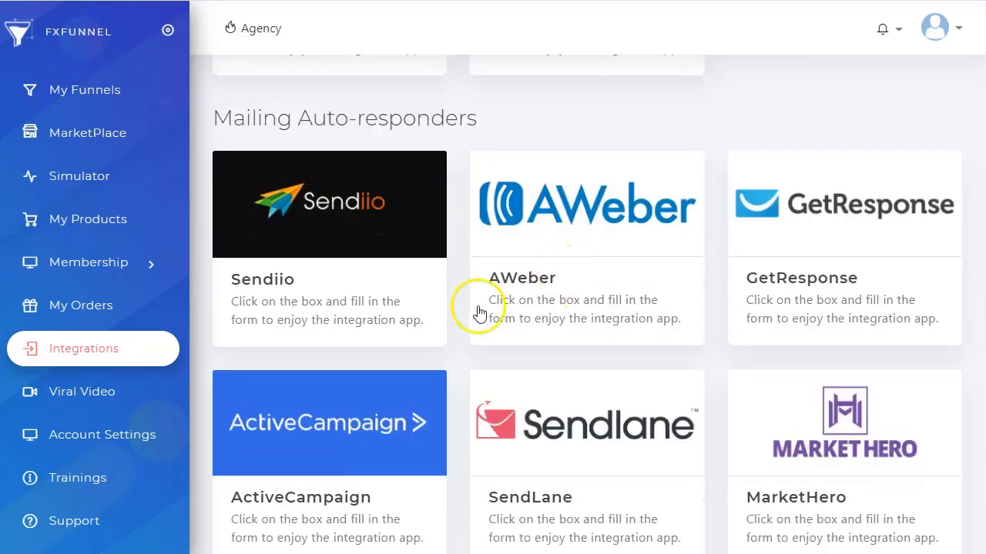
pyautogui.scroll(-3, 914, 267)
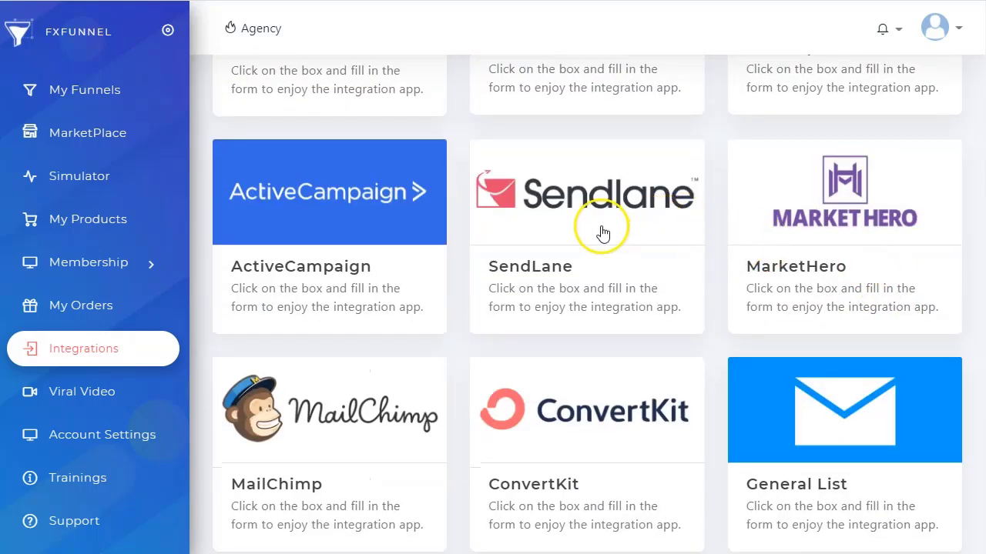
# Browse the remaining integrations, from the last mailing services through the webinar, payment and tools sections
pyautogui.scroll(-2, 288, 269)
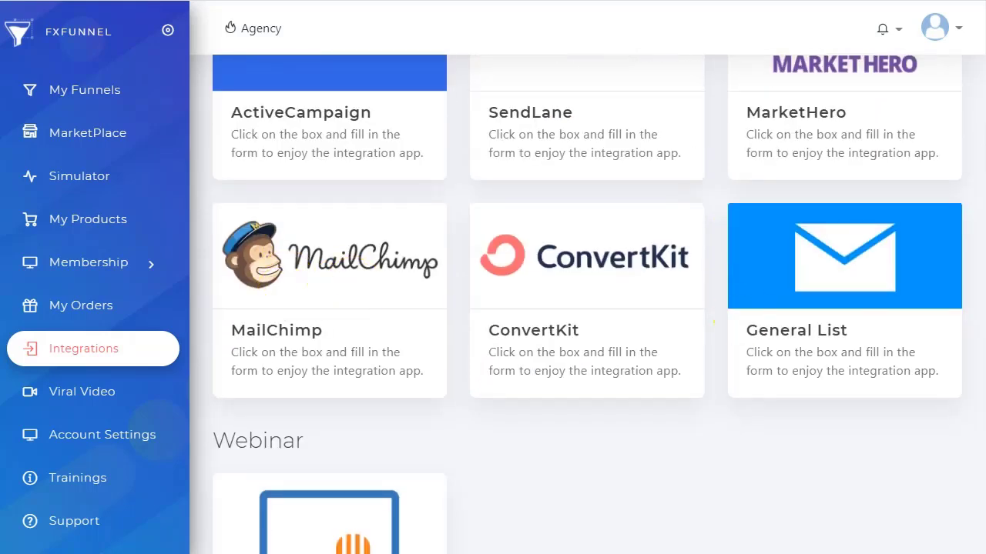
pyautogui.scroll(-1, 814, 335)
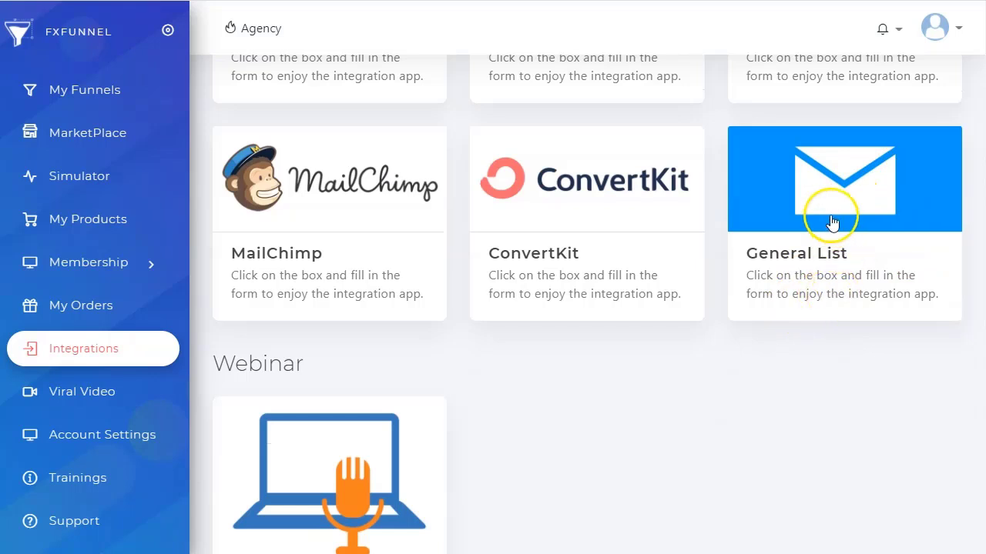
pyautogui.scroll(-2, 774, 288)
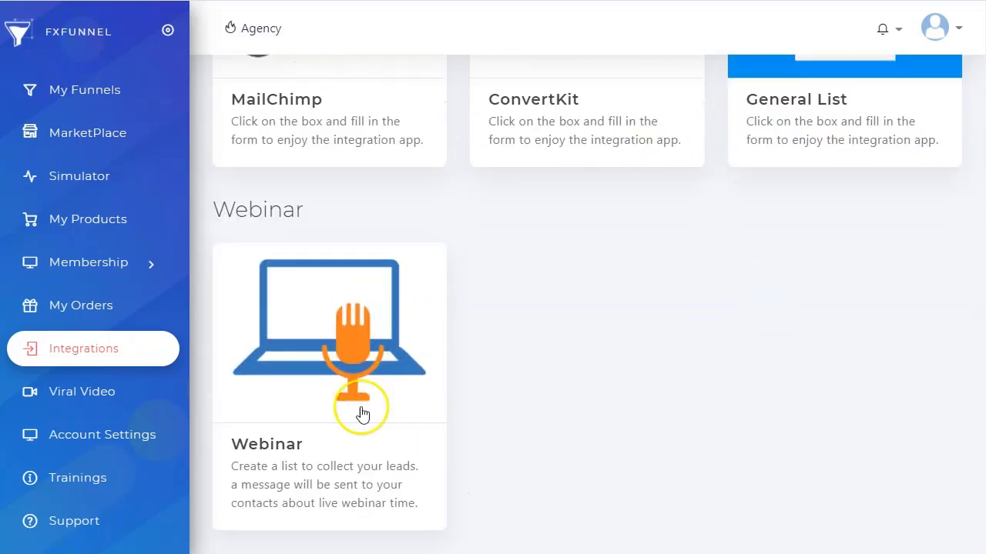
pyautogui.scroll(-1, 299, 348)
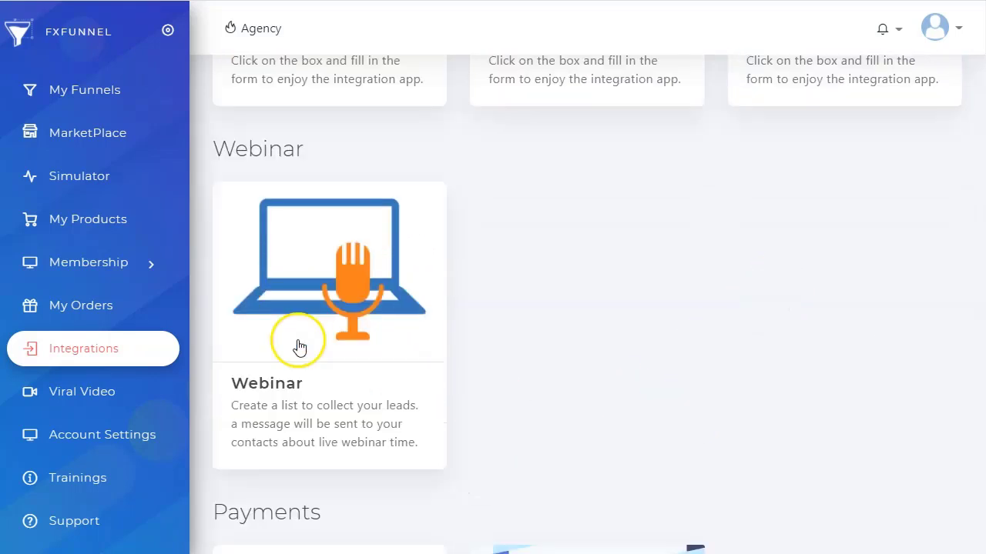
pyautogui.scroll(-1, 298, 255)
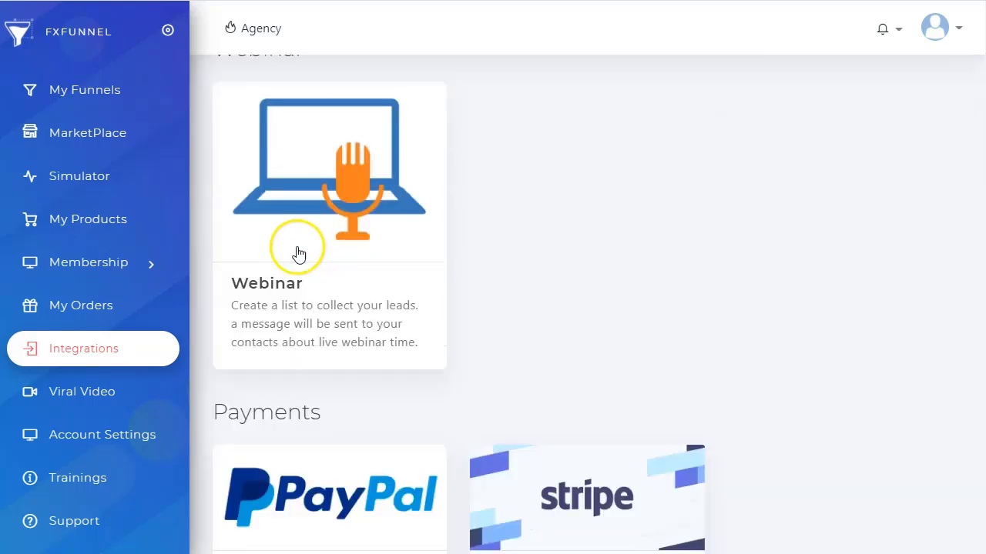
pyautogui.scroll(-5, 299, 255)
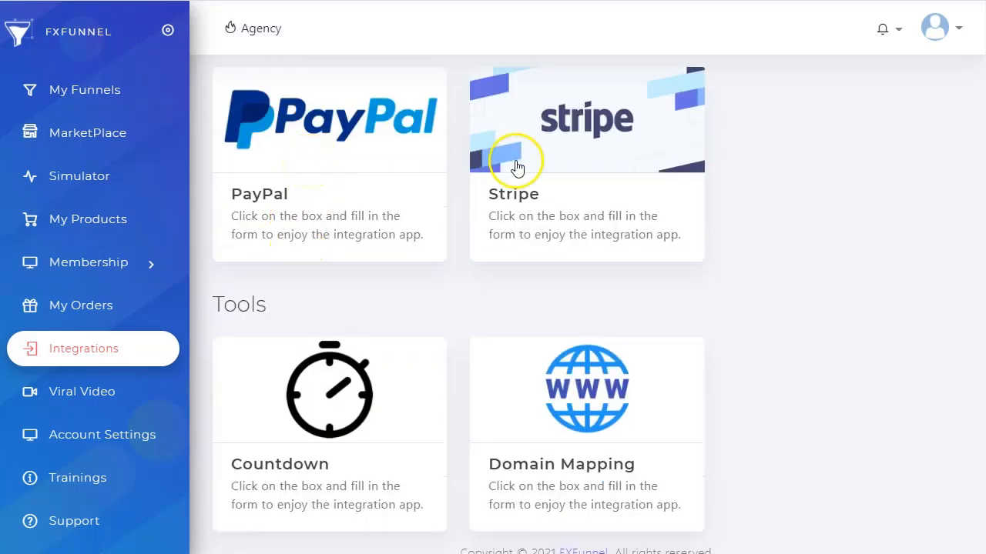
pyautogui.scroll(-1, 528, 183)
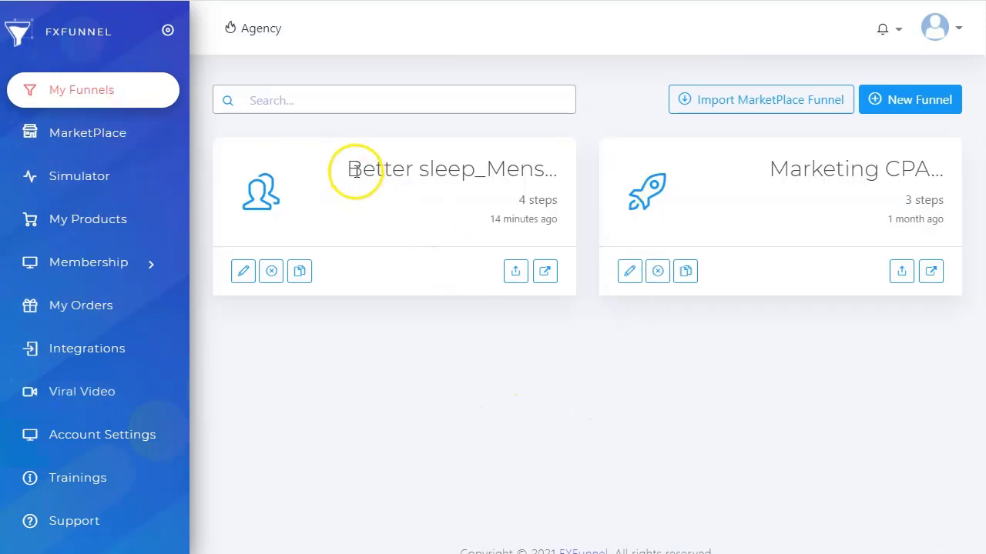
# Create a new funnel of the Sales type titled "Marketing CPA" from the funnels list
pyautogui.moveTo(347, 168); pyautogui.dragTo(521, 169)
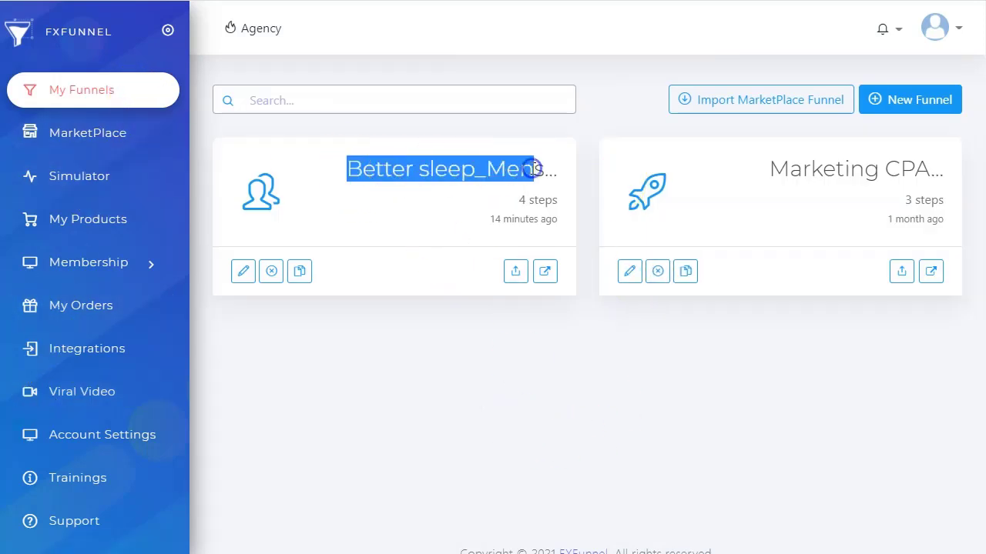
pyautogui.click(534, 168)
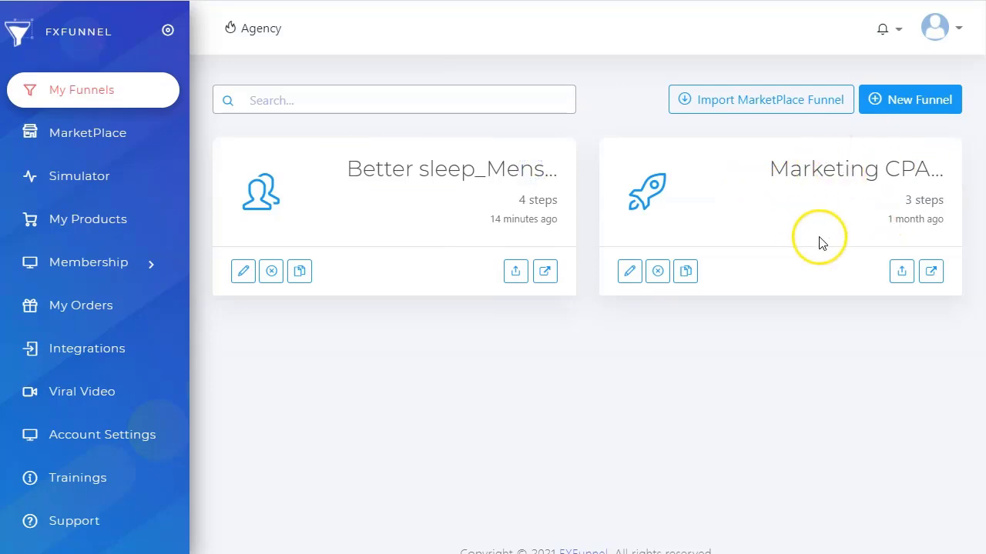
pyautogui.click(923, 100)
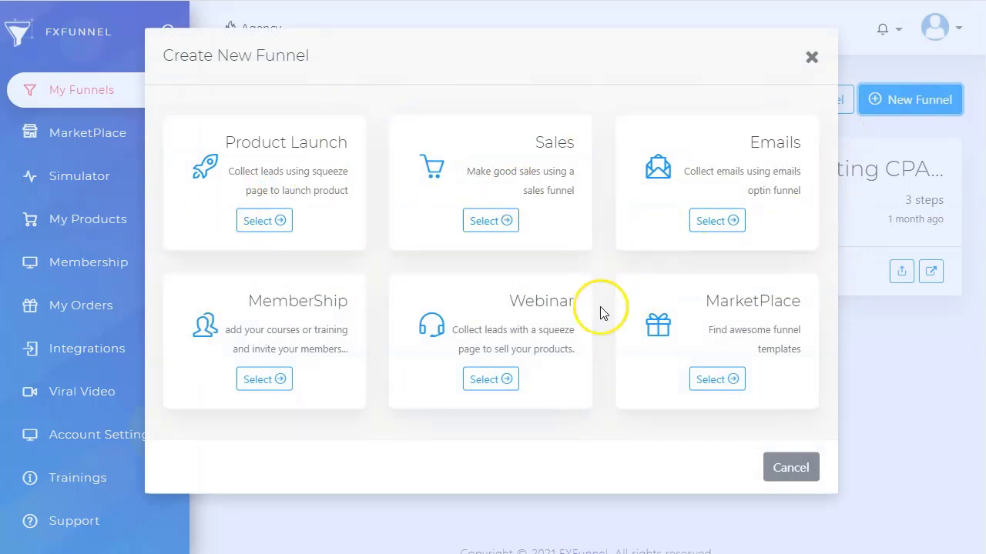
pyautogui.click(506, 218)
pyautogui.click(505, 219)
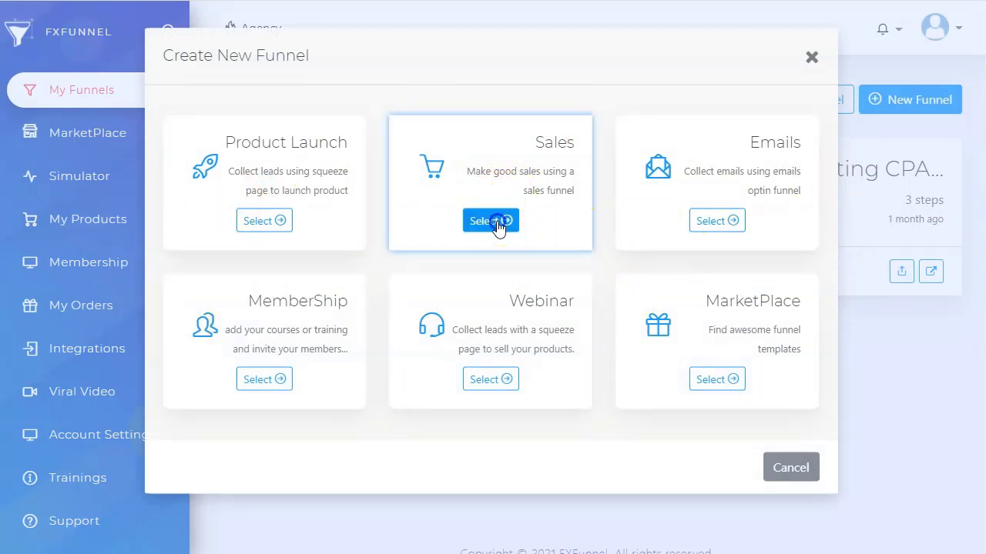
pyautogui.click(324, 234)
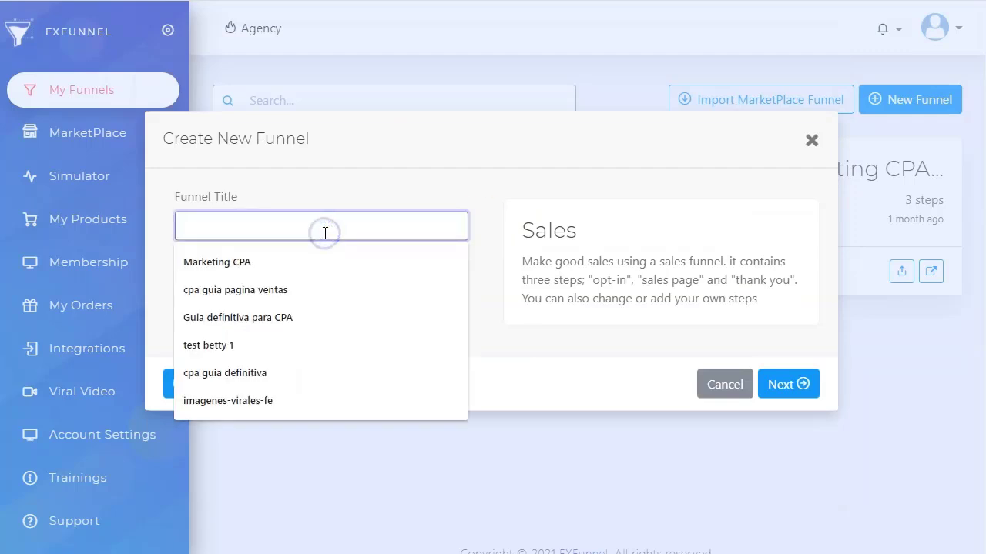
pyautogui.click(288, 261)
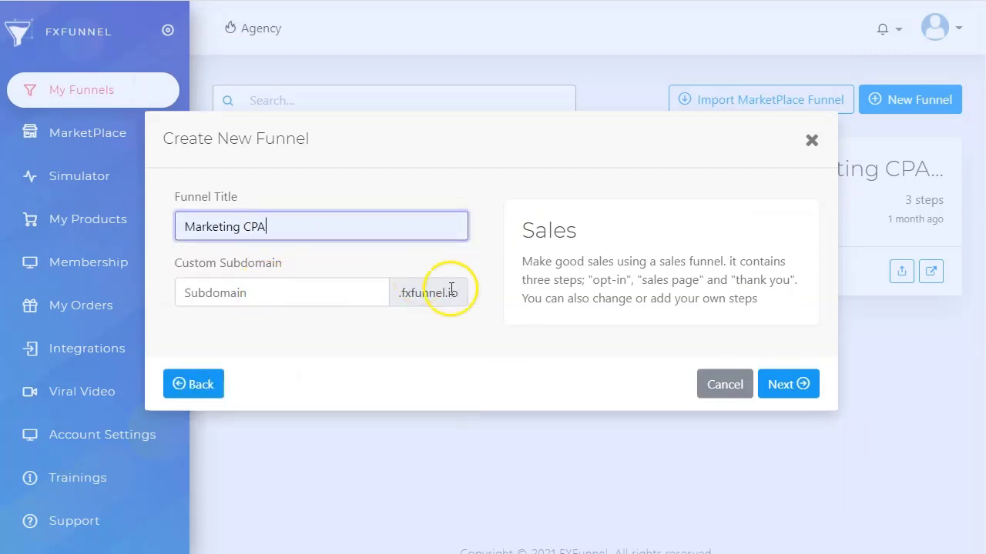
pyautogui.click(787, 385)
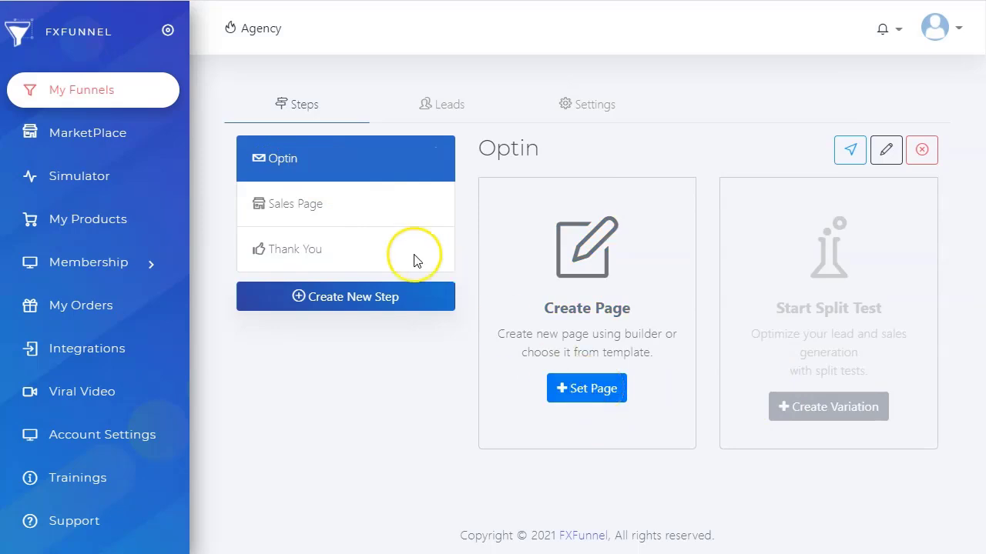
# Look through the new funnel's Sales Page and Thank You steps, then return to its Optin step
pyautogui.click(347, 207)
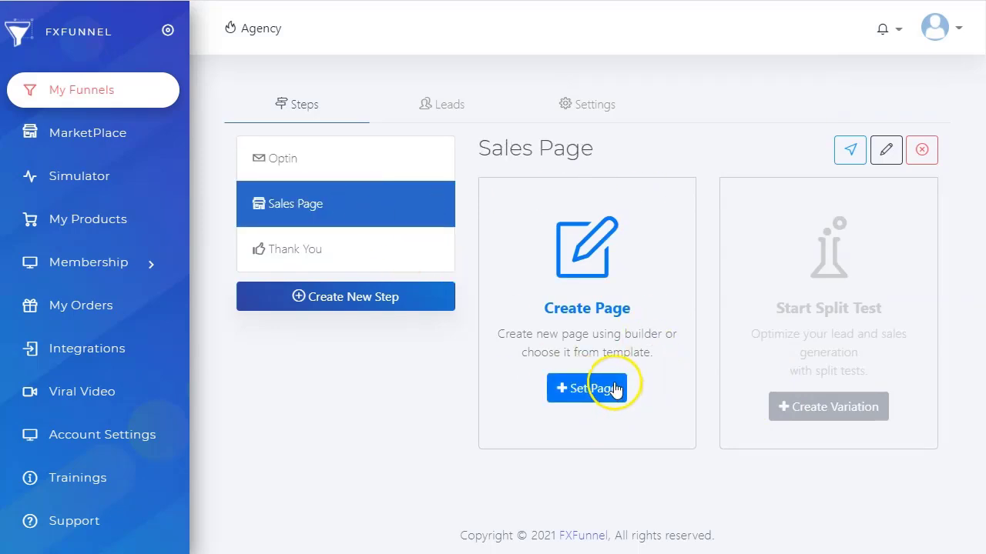
pyautogui.click(328, 253)
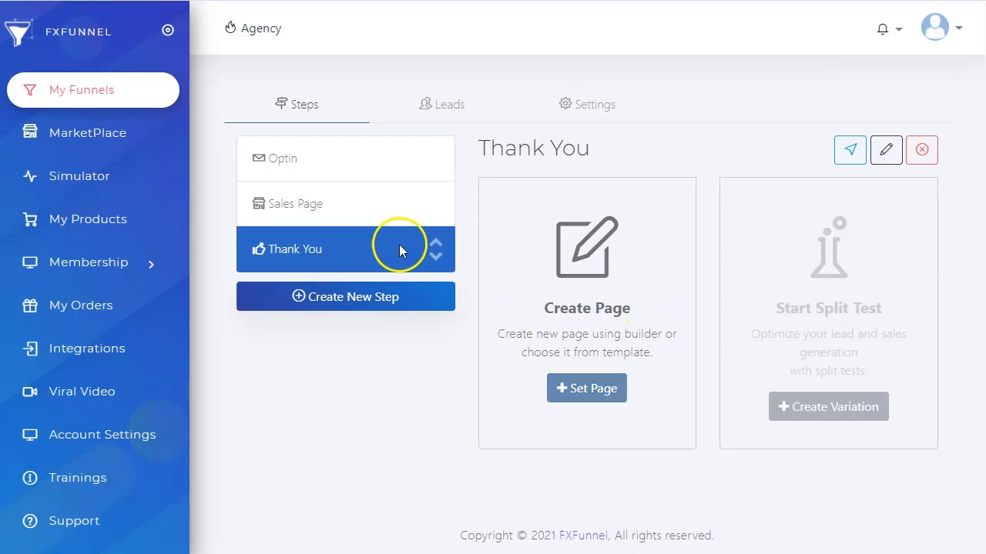
pyautogui.click(323, 158)
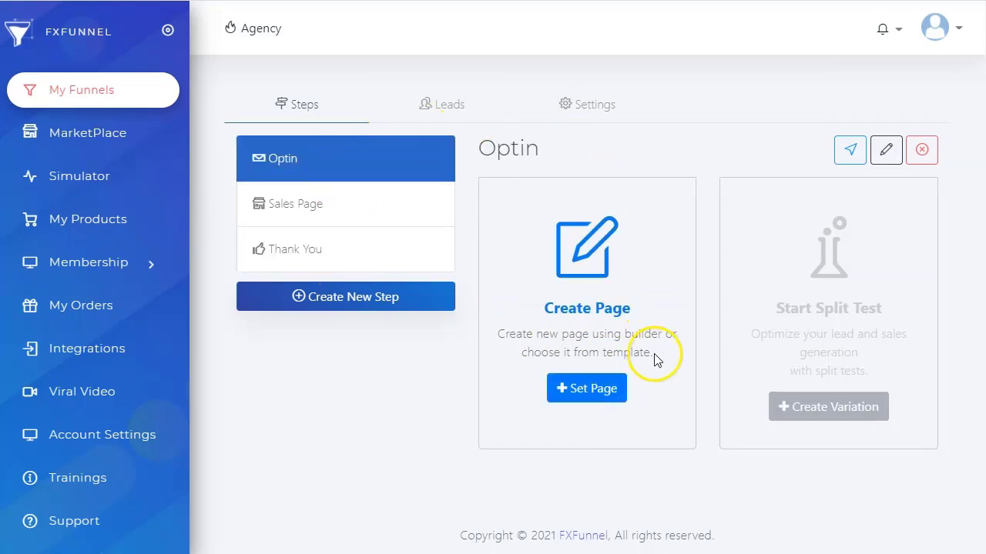
# Set the Optin step's page from the Optin template "Ex Back" with the "Win Her Back!" heading
pyautogui.click(592, 389)
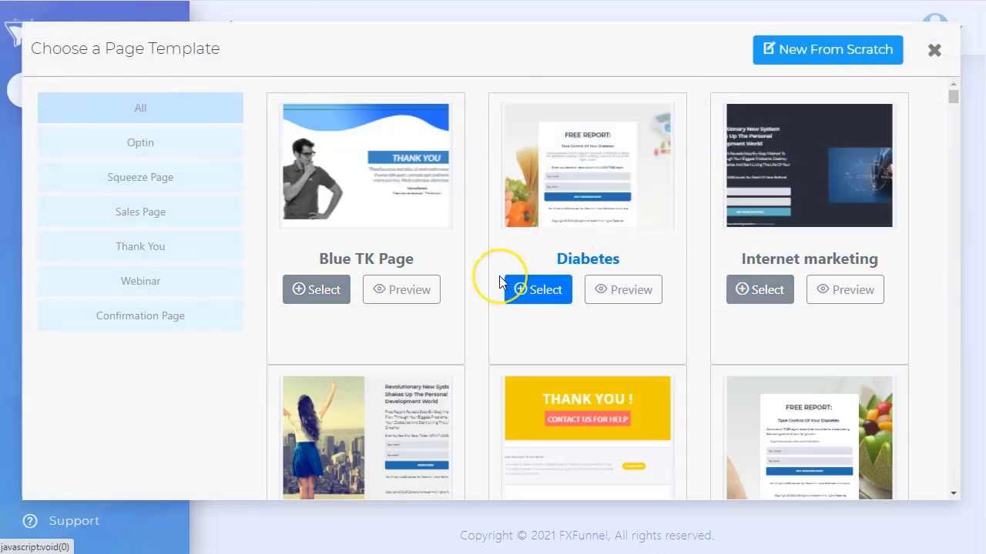
pyautogui.scroll(-7, 499, 279)
pyautogui.scroll(7, 499, 282)
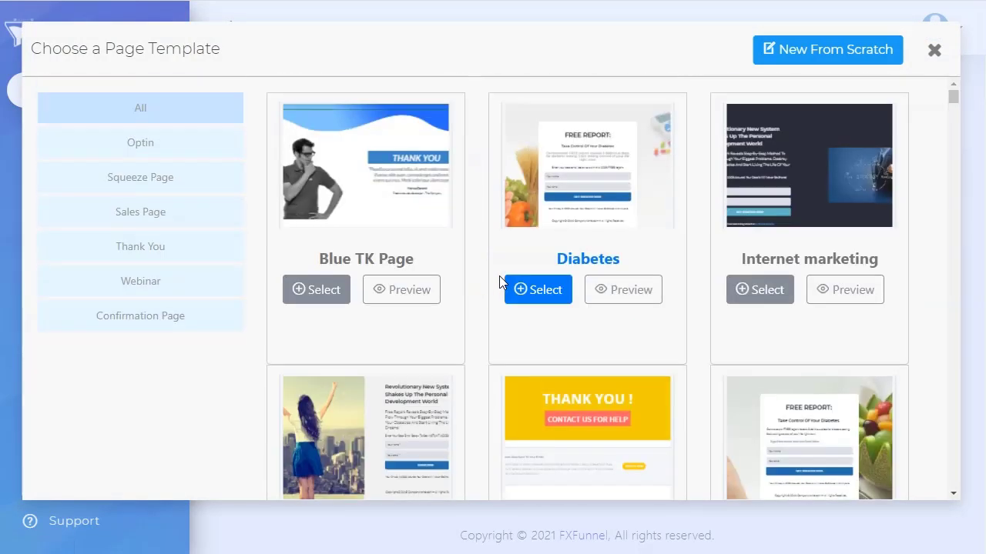
pyautogui.click(140, 146)
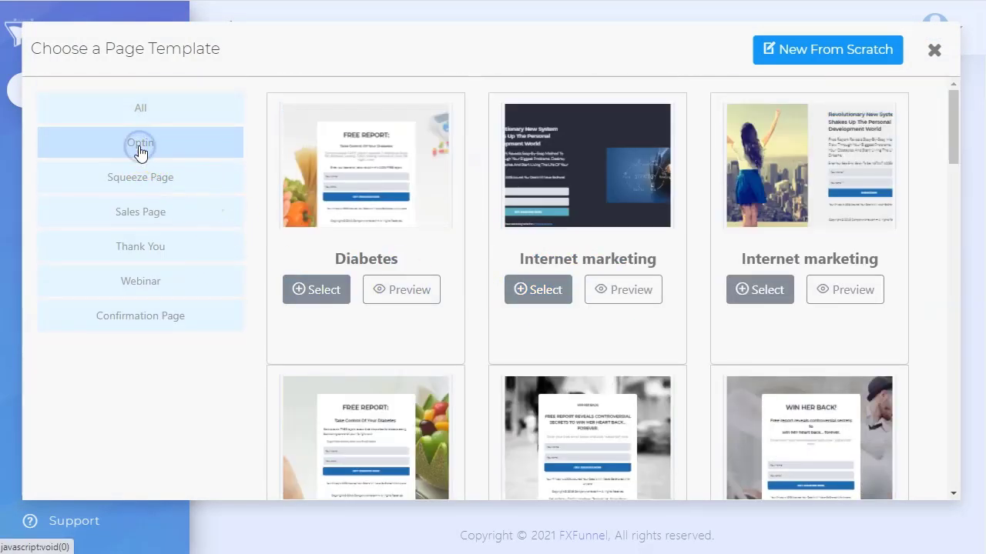
pyautogui.scroll(-3, 616, 290)
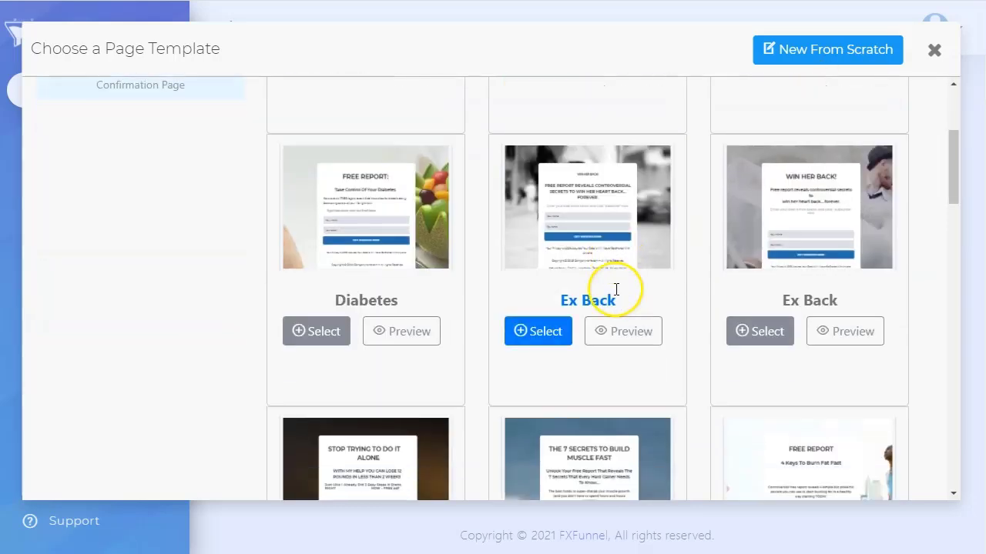
pyautogui.click(766, 331)
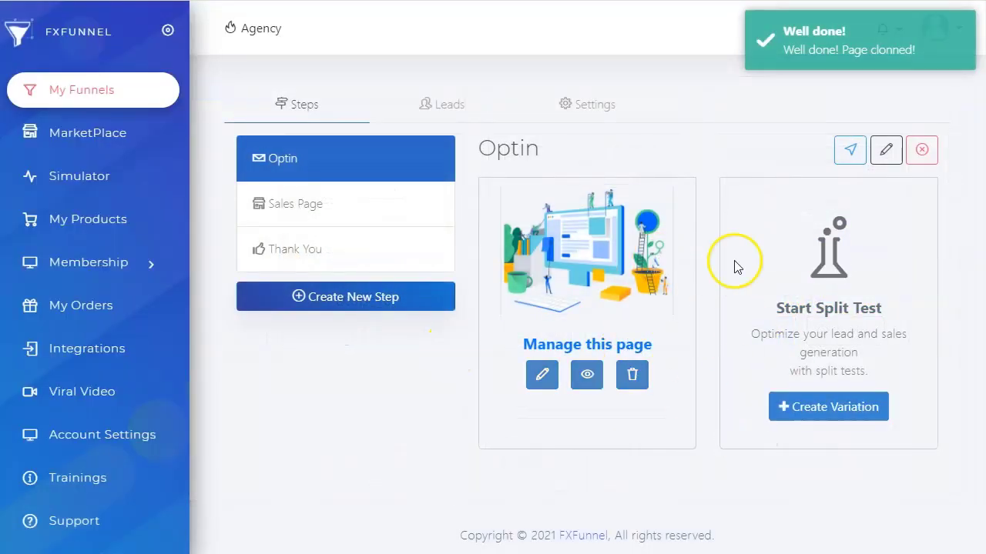
# Set the Sales Page step's page from the Sales Page category's "Sales Page 12" template
pyautogui.click(269, 199)
pyautogui.click(556, 385)
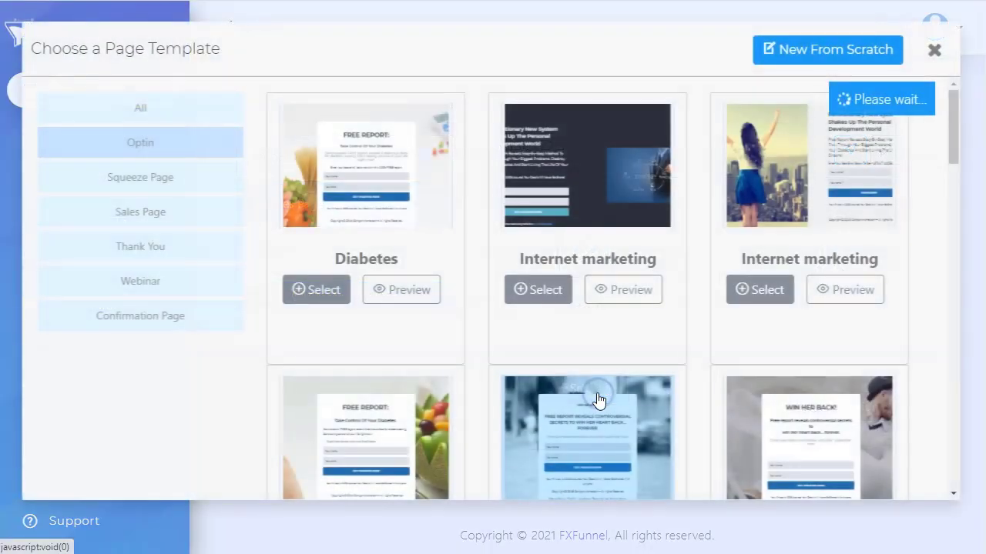
pyautogui.click(123, 194)
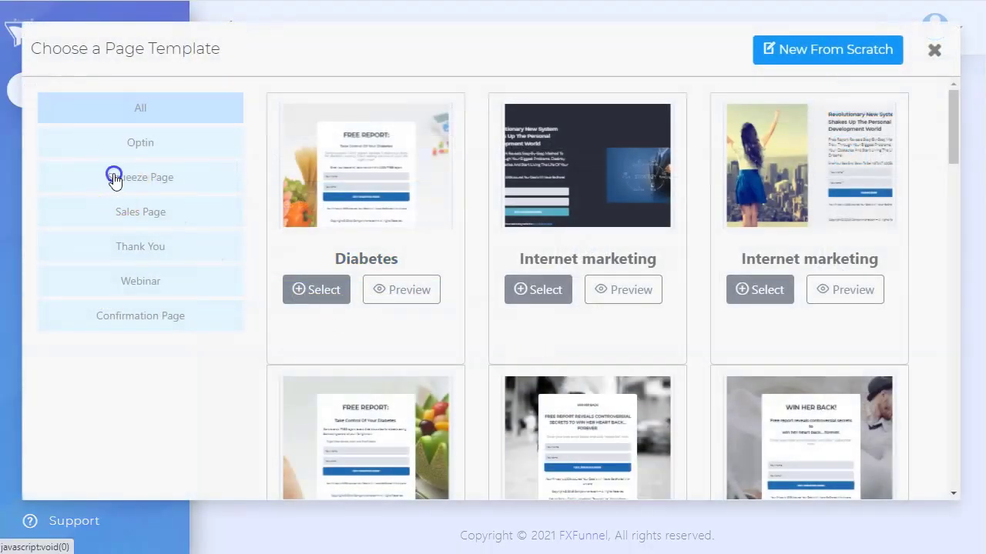
pyautogui.click(154, 213)
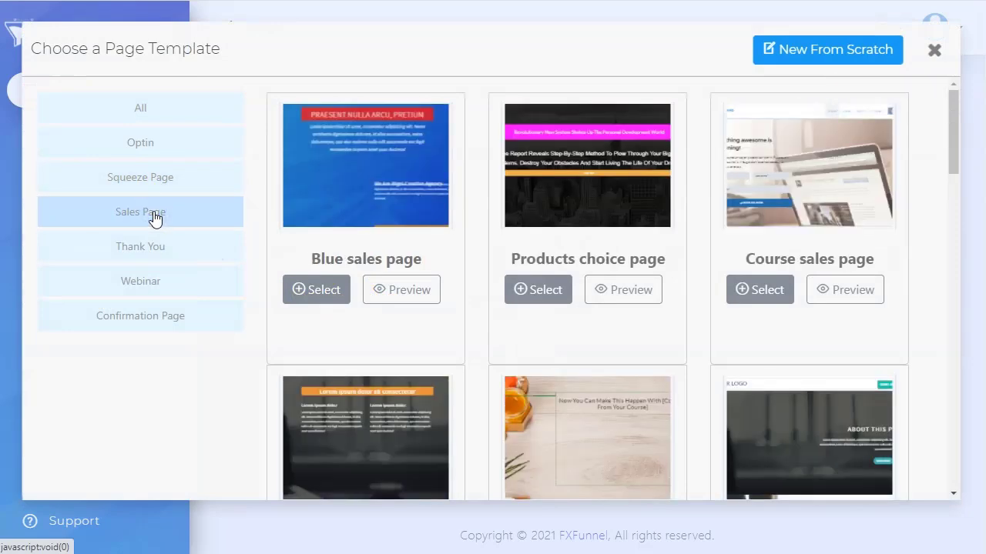
pyautogui.scroll(-4, 419, 338)
pyautogui.scroll(-3, 377, 324)
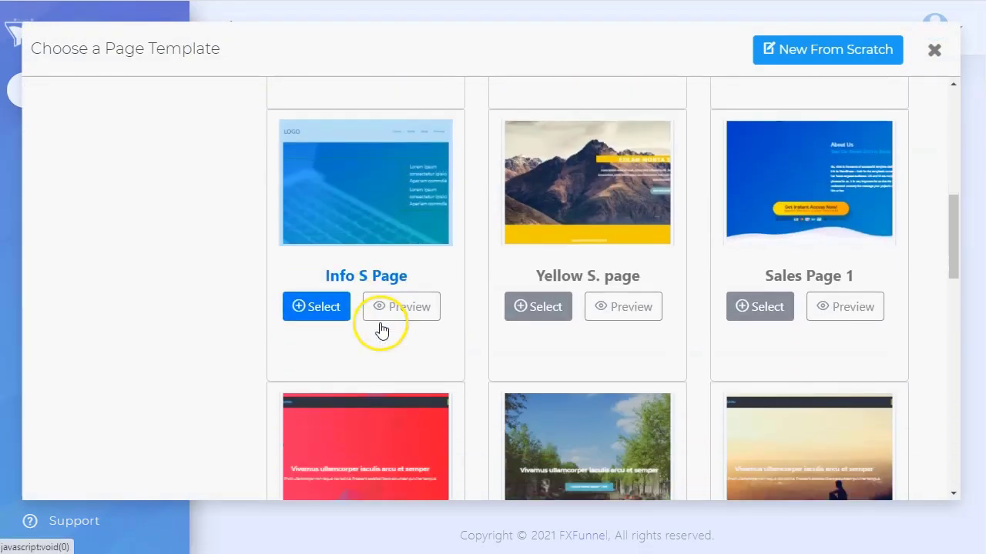
pyautogui.scroll(-8, 381, 329)
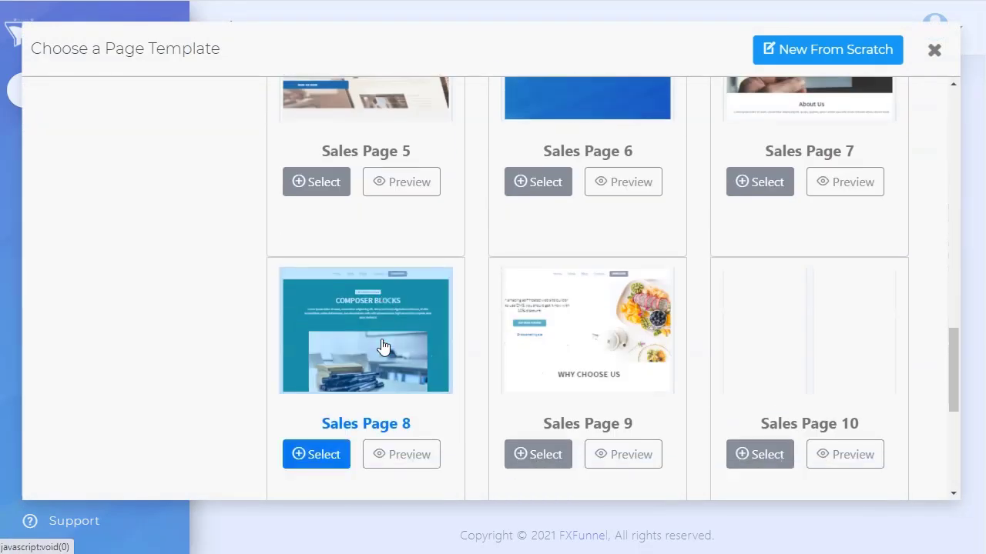
pyautogui.scroll(-5, 599, 288)
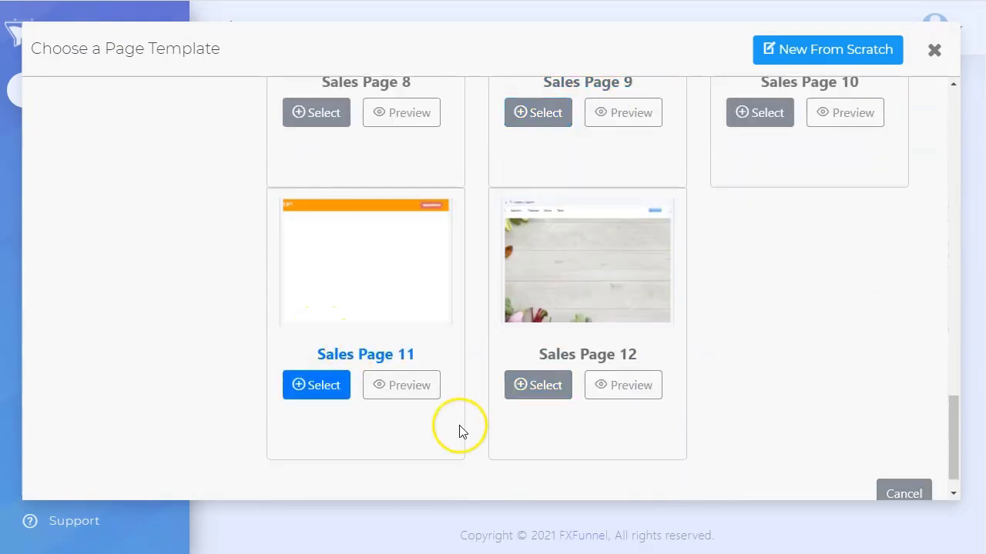
pyautogui.click(561, 391)
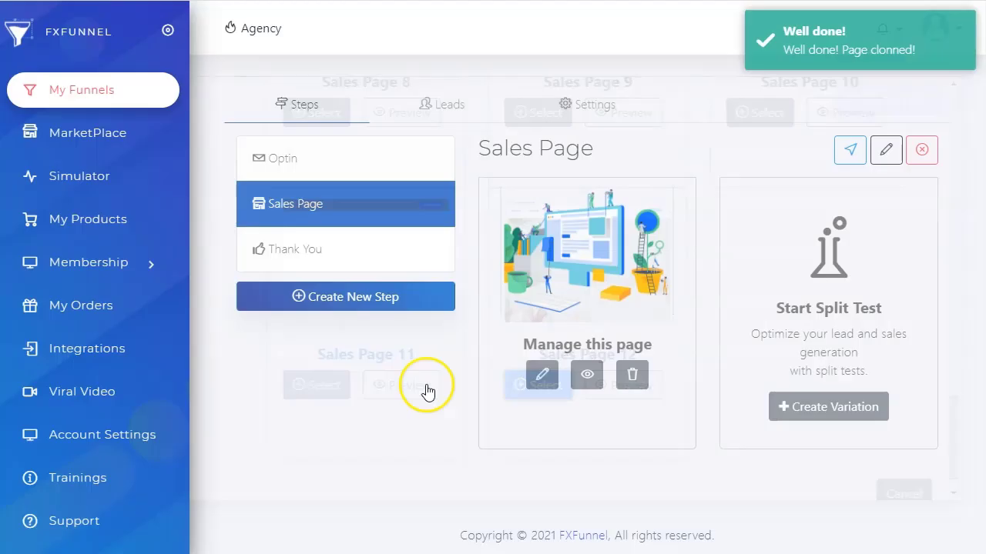
# Set the Thank You step's page from the Thank You category's "CTK Page" template
pyautogui.click(315, 249)
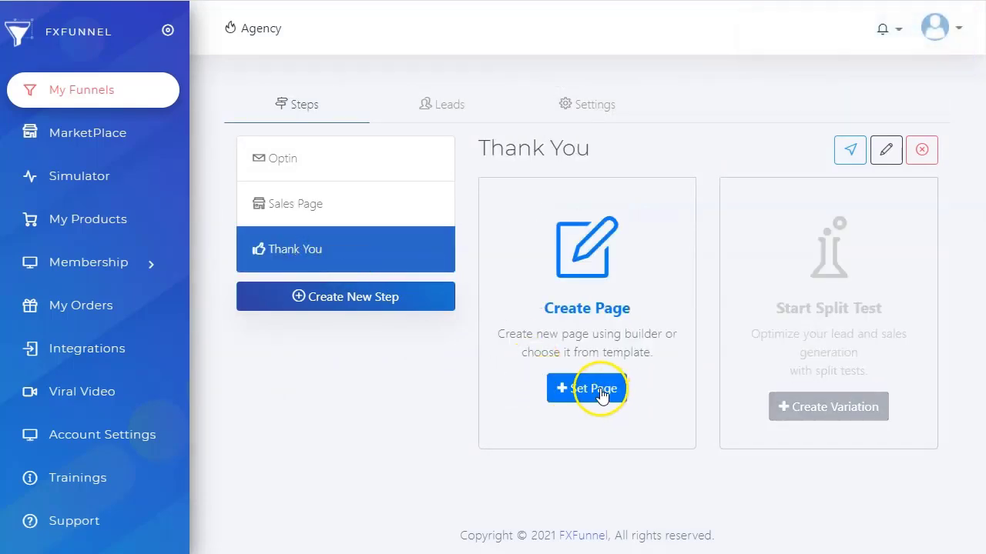
pyautogui.click(601, 391)
pyautogui.scroll(-2, 377, 231)
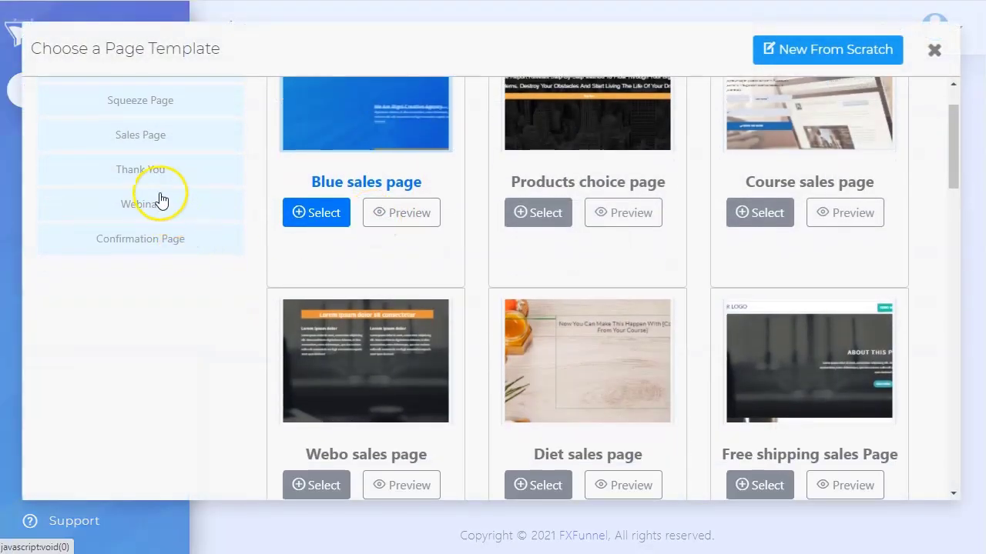
pyautogui.click(154, 170)
pyautogui.scroll(-2, 590, 314)
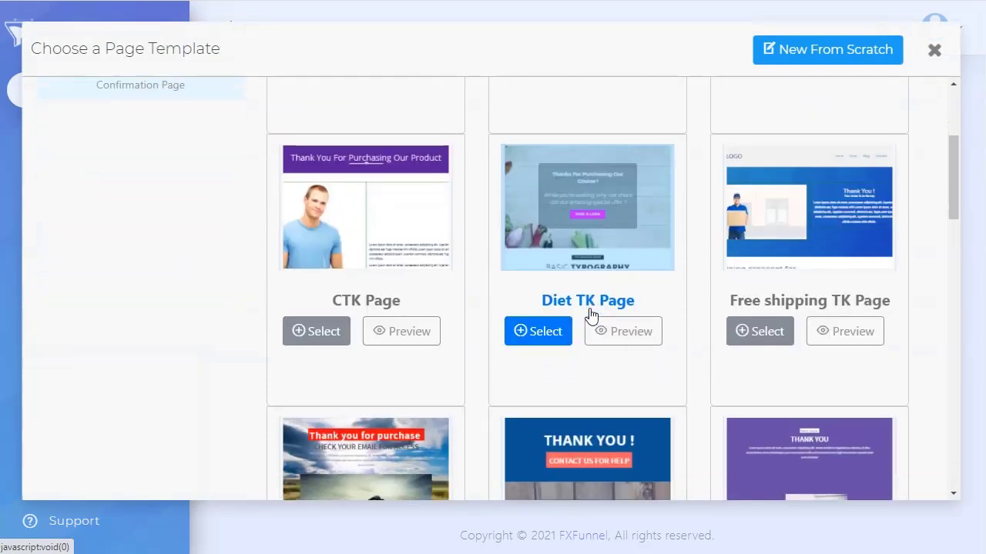
pyautogui.click(318, 331)
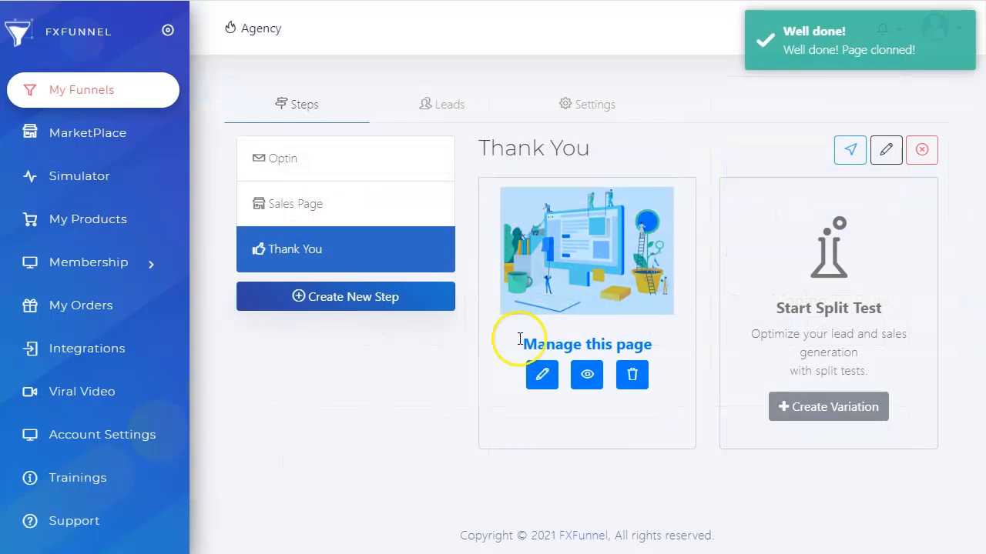
# Open the Optin step's page in the page editor and look over its layout
pyautogui.click(294, 168)
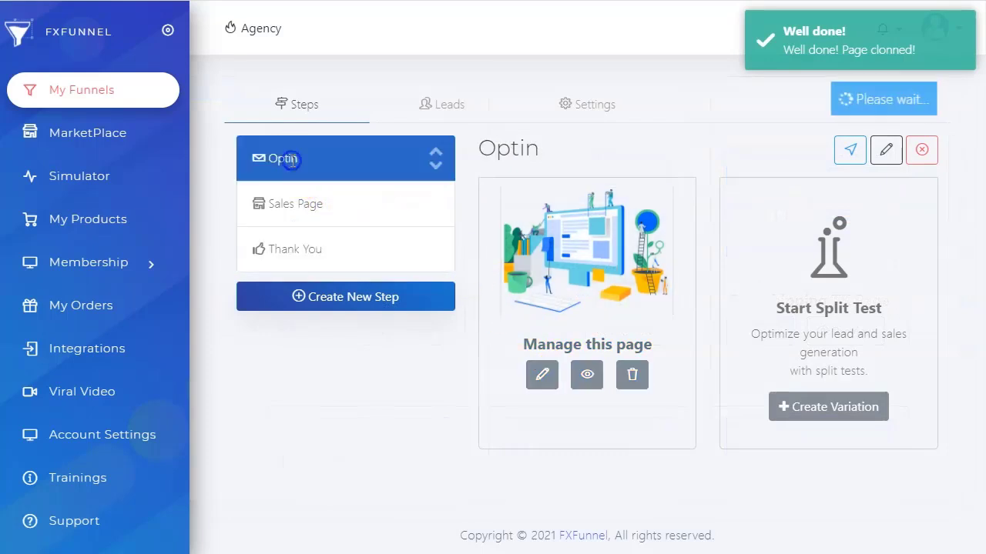
pyautogui.click(544, 376)
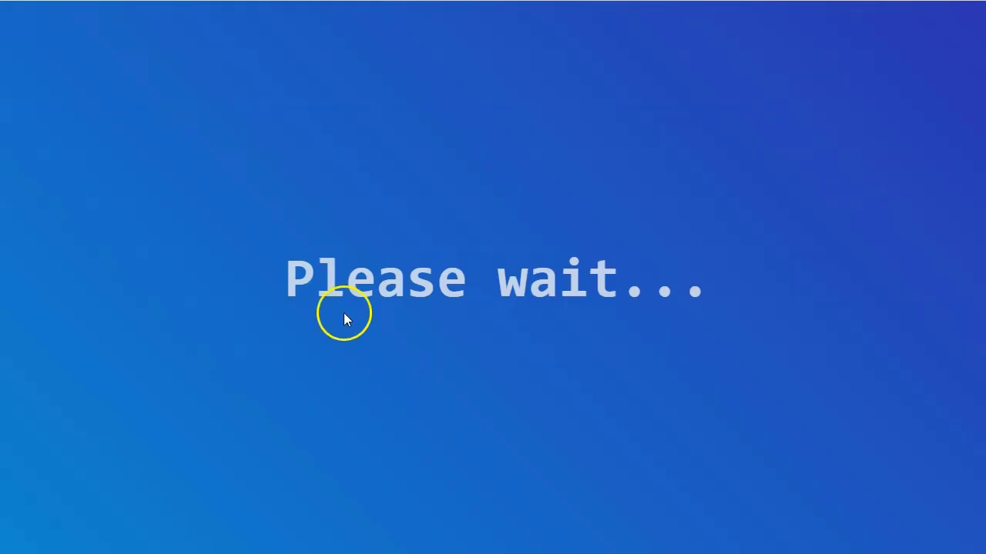
pyautogui.scroll(-3, 462, 359)
pyautogui.scroll(2, 464, 362)
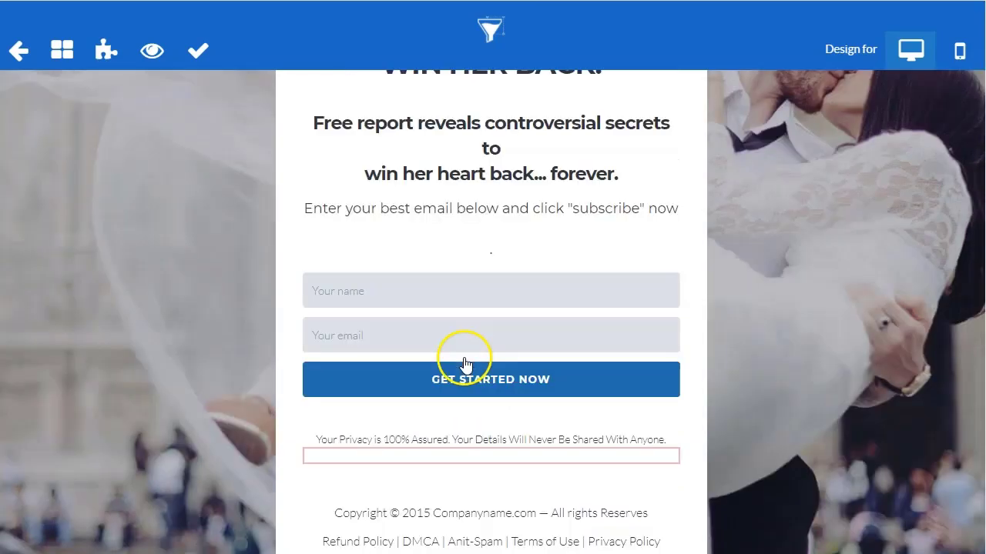
pyautogui.scroll(2, 465, 360)
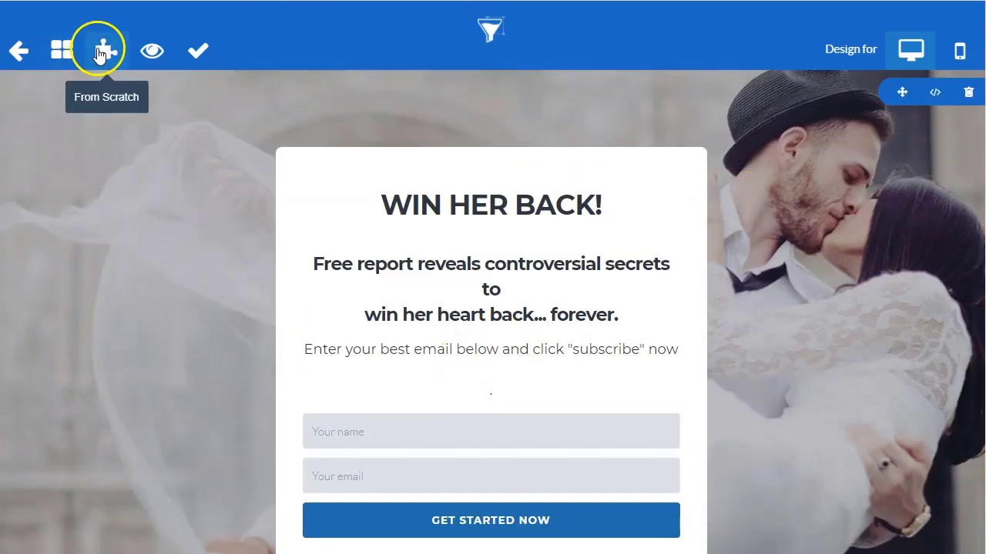
# Add the light single-row Countdown block with the call-to-action button above the "Win Her Back!" section
pyautogui.click(93, 54)
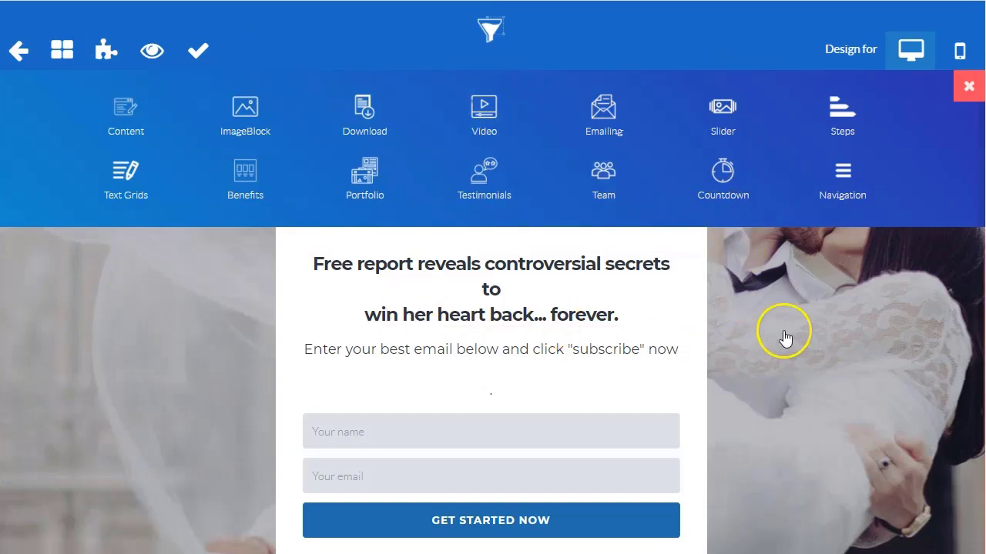
pyautogui.click(724, 171)
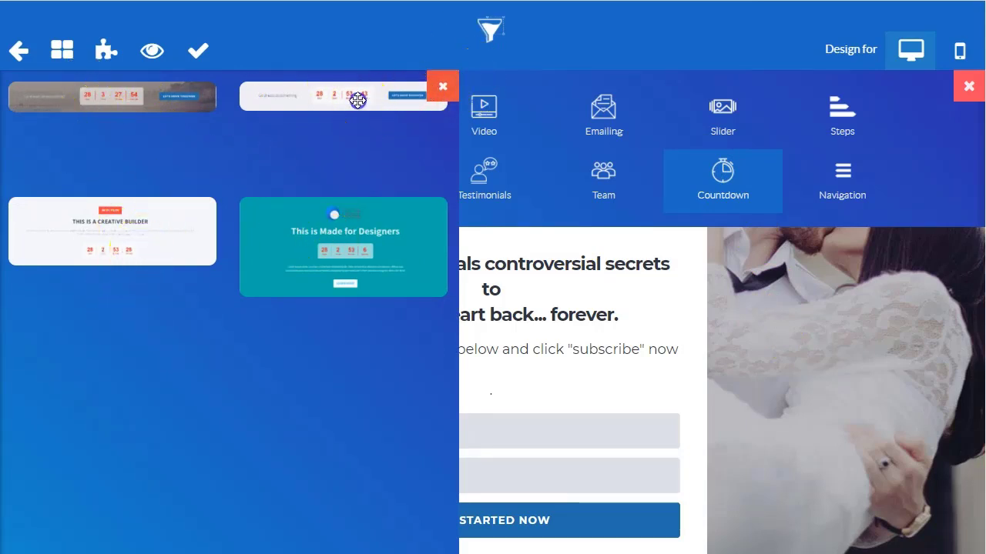
pyautogui.moveTo(356, 95); pyautogui.dragTo(581, 271)
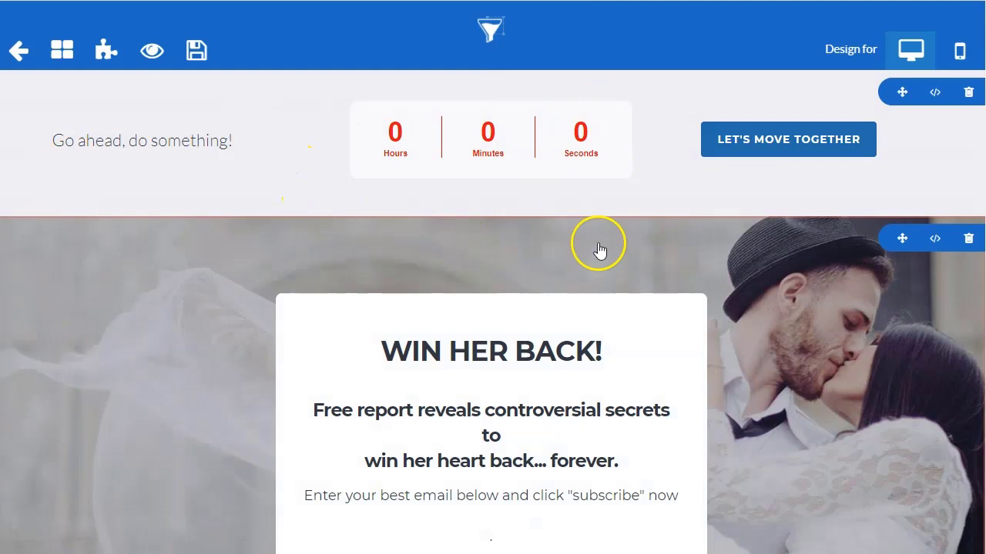
# Set the countdown section's background color to dark gray #444444 and save the change
pyautogui.click(928, 144)
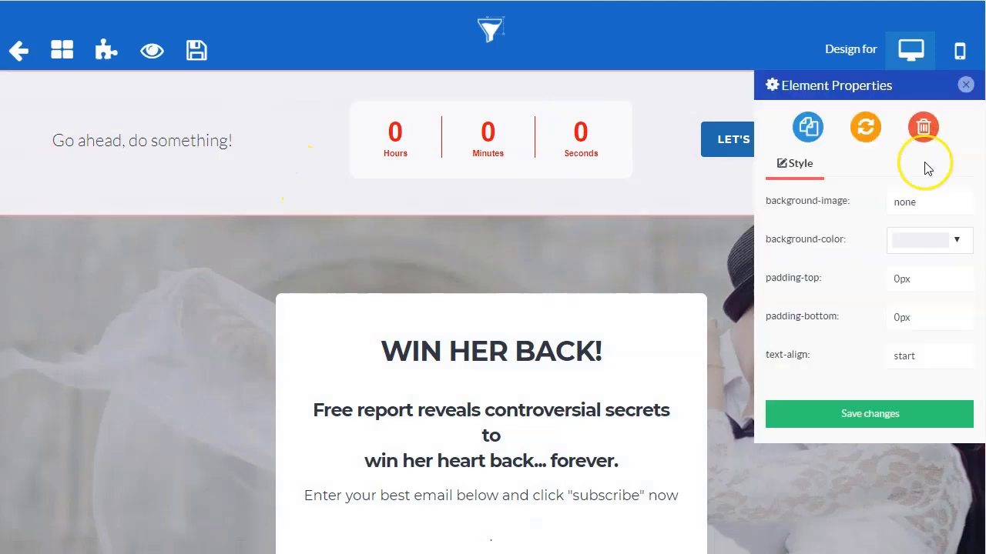
pyautogui.click(956, 243)
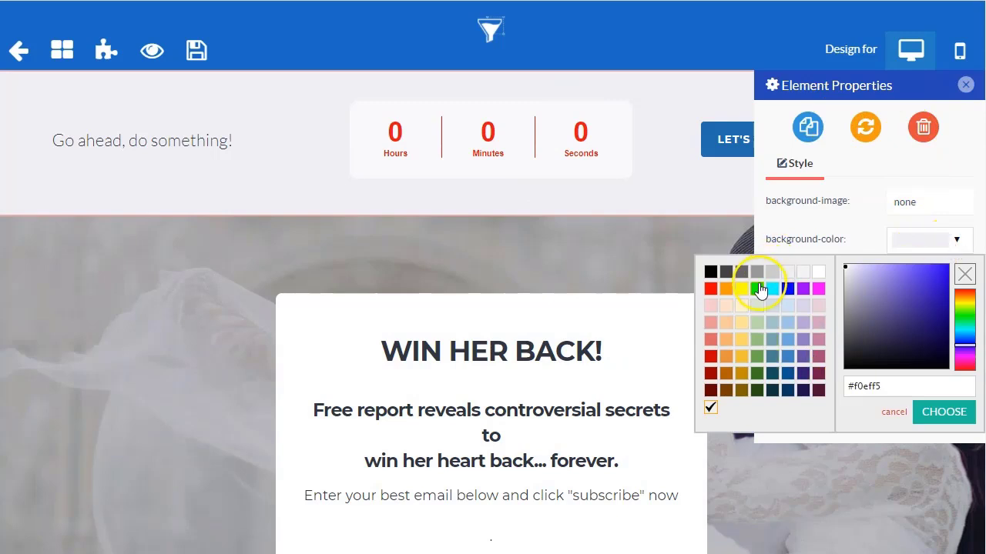
pyautogui.click(772, 273)
pyautogui.click(915, 245)
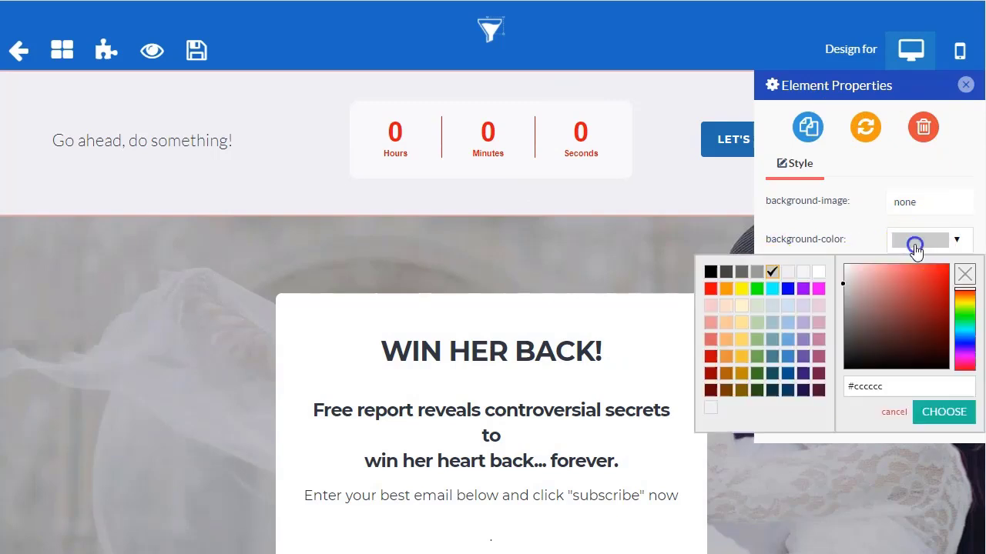
pyautogui.click(727, 274)
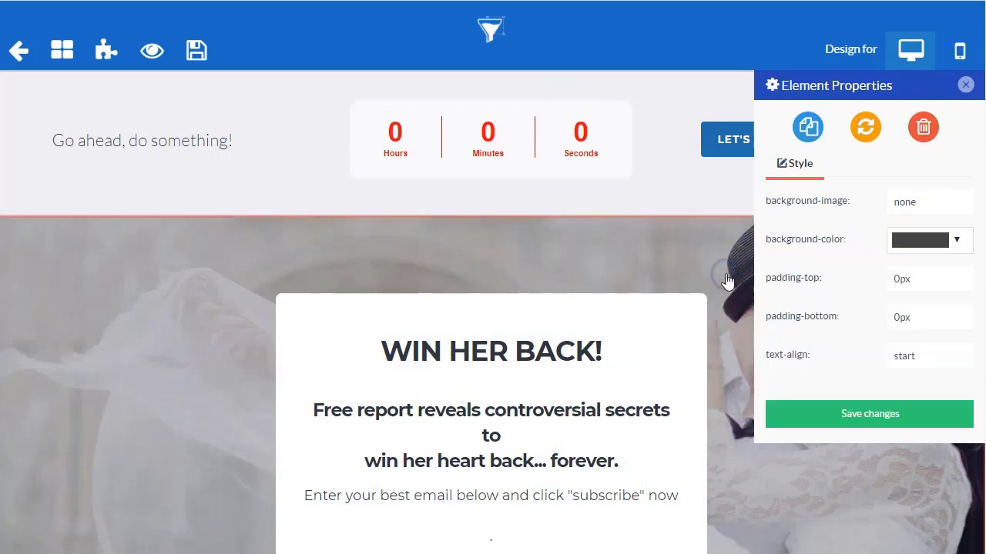
pyautogui.click(871, 412)
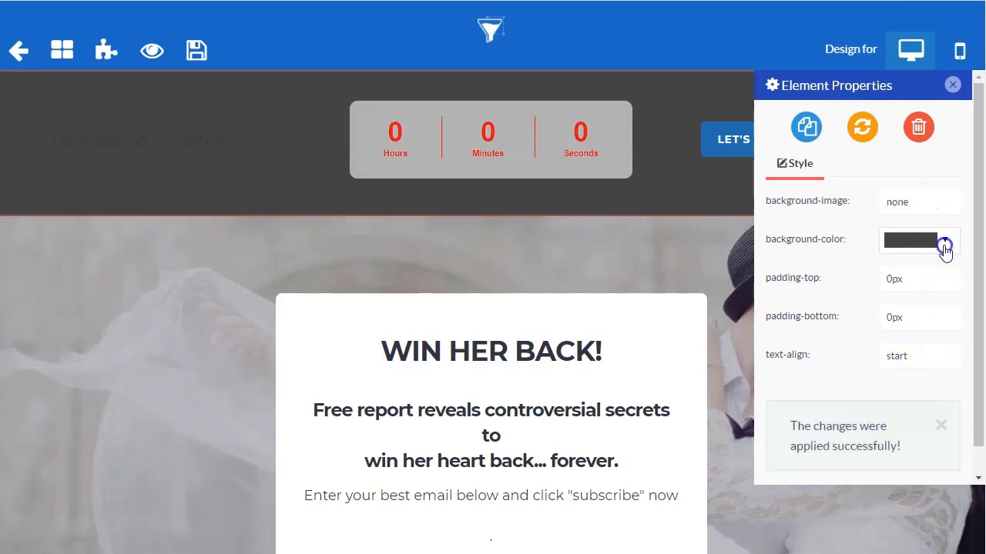
# Change the countdown section's background color to light gray #cccccc and save the change
pyautogui.click(944, 245)
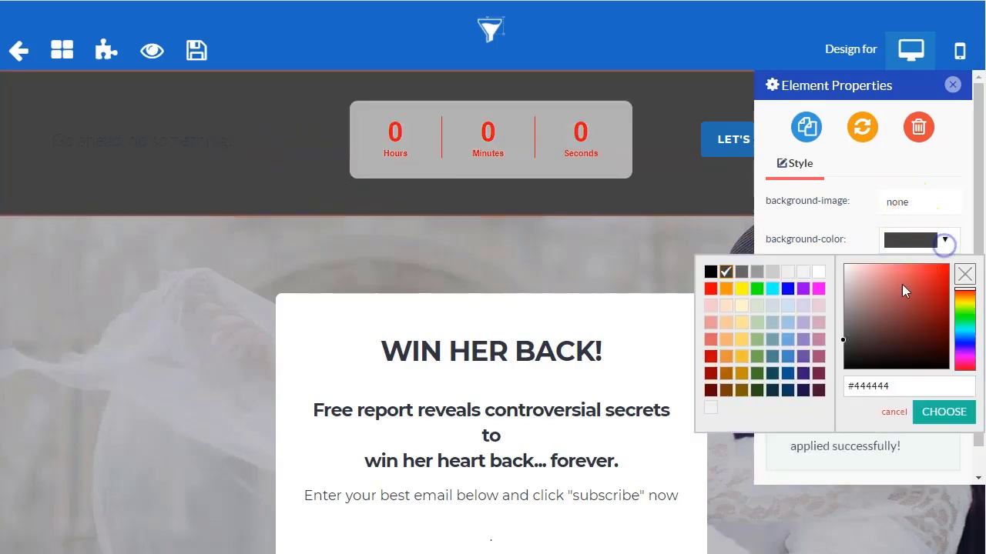
pyautogui.click(776, 274)
pyautogui.click(886, 418)
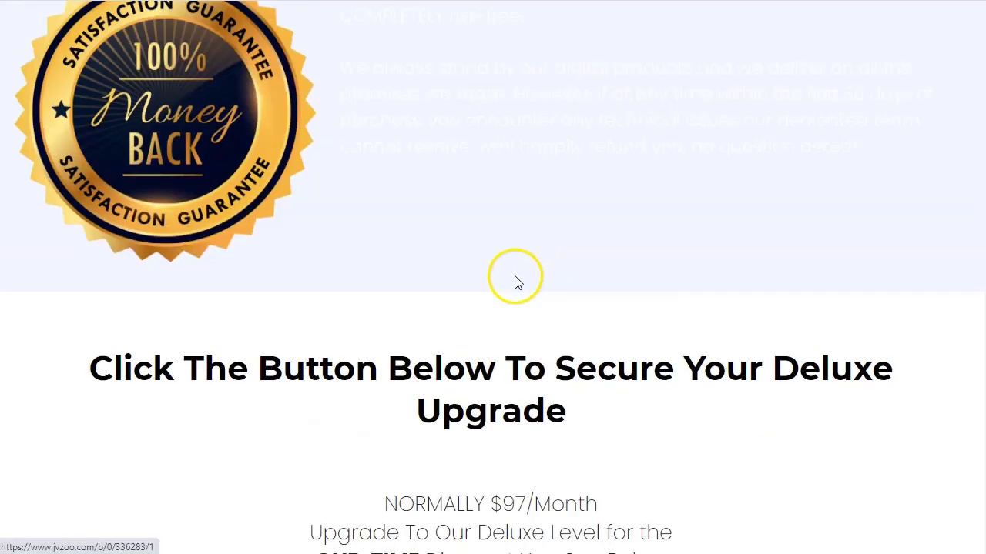
# Examine the pricing offer for the Deluxe upgrade on the FX Funnel Deluxe sales page
pyautogui.scroll(-2, 319, 326)
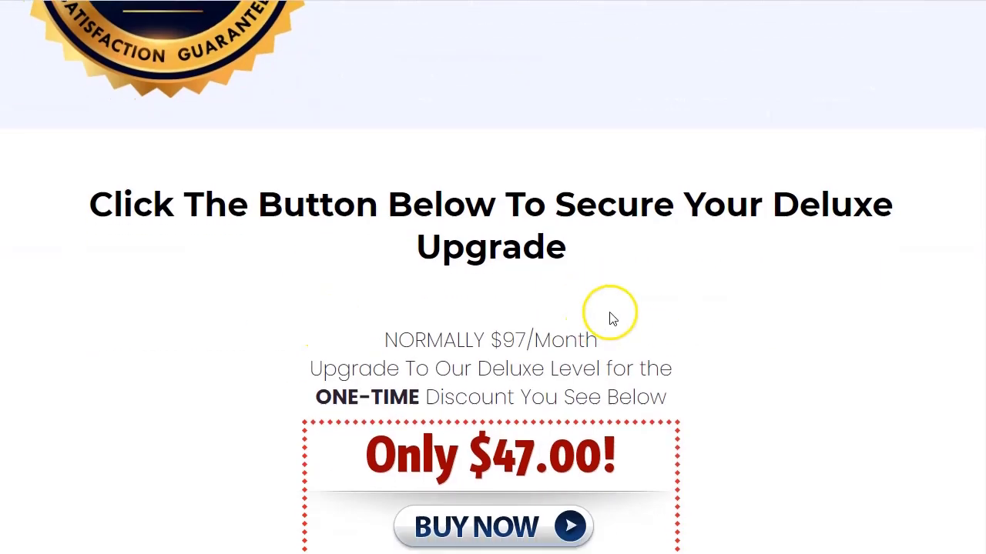
pyautogui.scroll(-2, 607, 336)
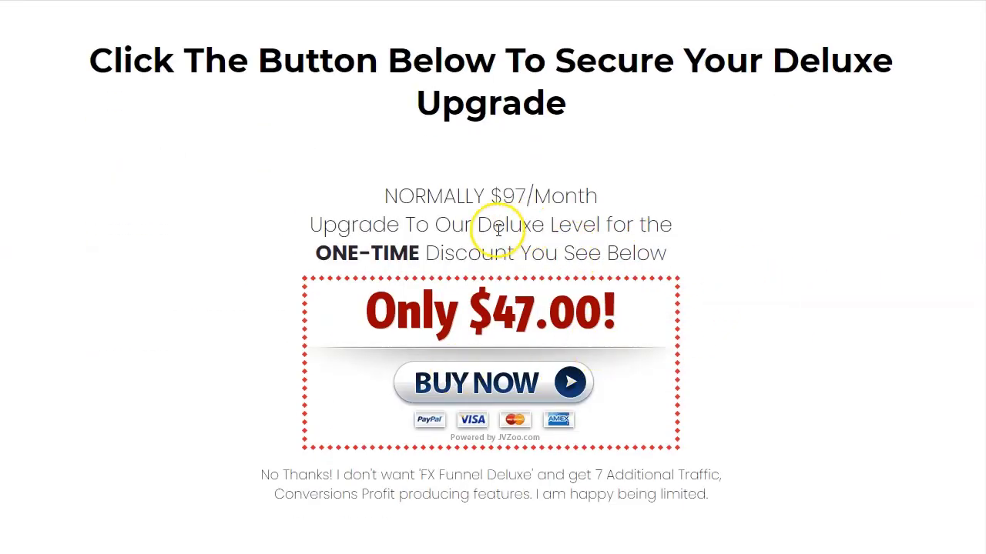